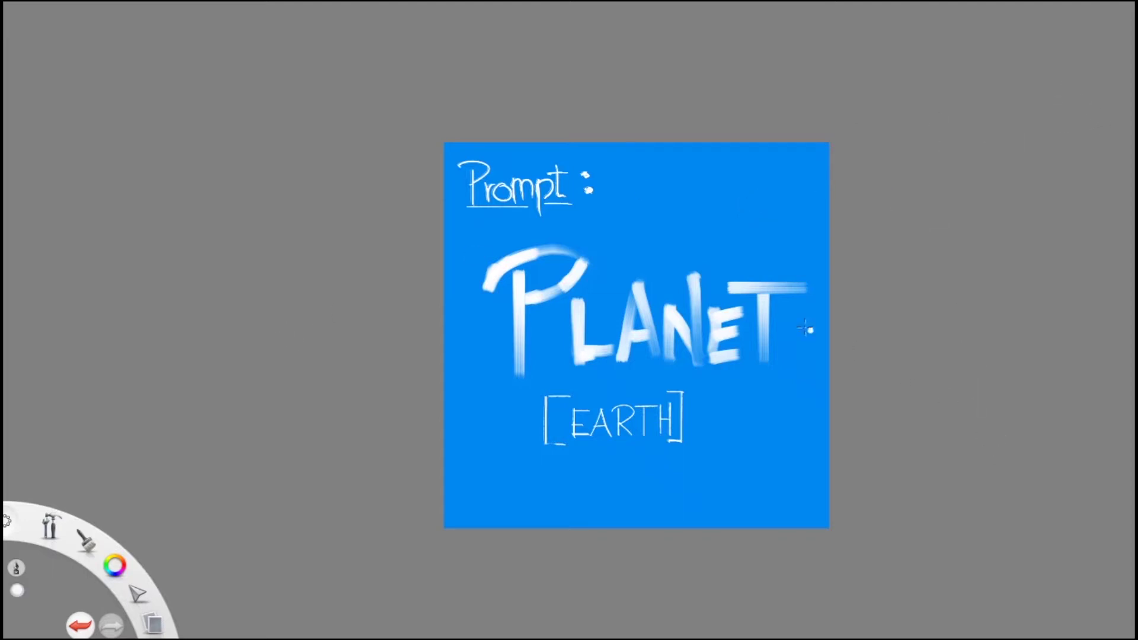
# - Underline the word PLANET in white on the prompt card, and start a new blank canvas
pyautogui.moveTo(515, 385); pyautogui.dragTo(751, 386)
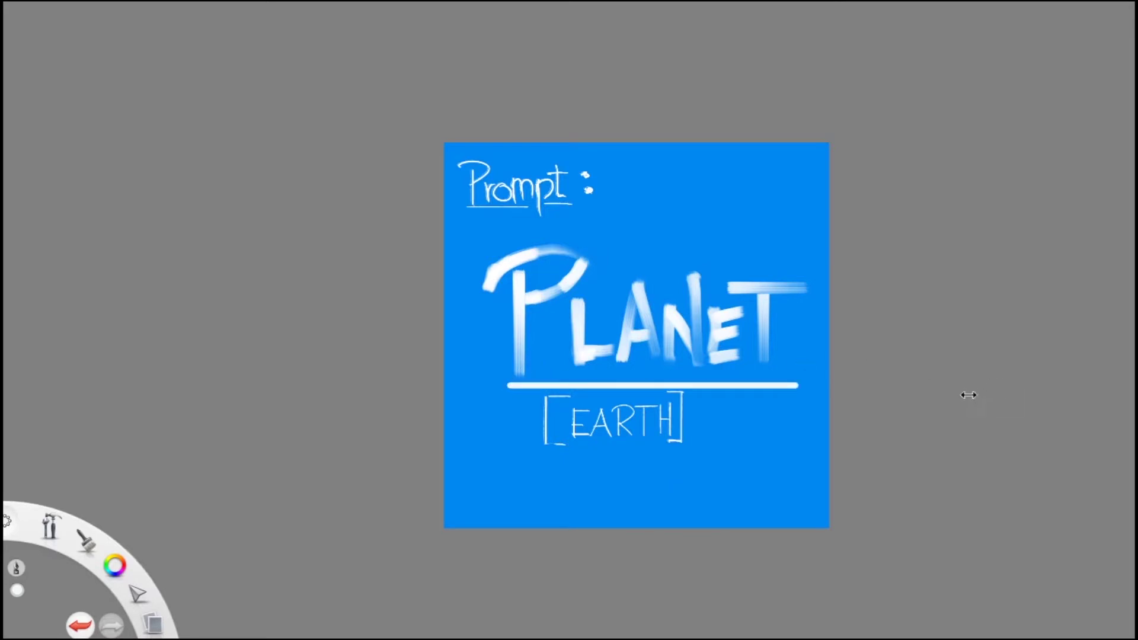
pyautogui.hotkey('ctrl', 'n')
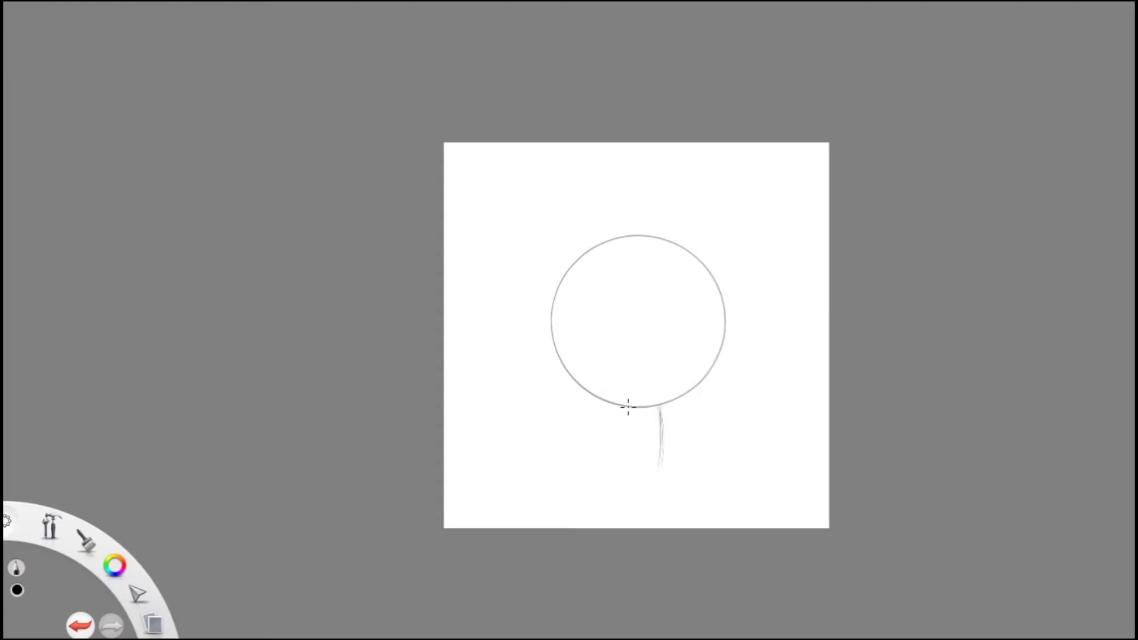
# - Sketch two crossed legs under the circle, one hanging down and the other bent over it
pyautogui.moveTo(667, 389)
pyautogui.mouseDown()
pyautogui.moveTo(632, 402)
pyautogui.moveTo(714, 419)
pyautogui.mouseUp()
pyautogui.moveTo(585, 384)
pyautogui.mouseDown()
pyautogui.moveTo(604, 401)
pyautogui.moveTo(671, 399)
pyautogui.moveTo(579, 383)
pyautogui.moveTo(693, 367)
pyautogui.moveTo(681, 367)
pyautogui.moveTo(729, 418)
pyautogui.mouseUp()
pyautogui.moveTo(669, 392); pyautogui.dragTo(719, 424)
pyautogui.moveTo(568, 377); pyautogui.dragTo(627, 405)
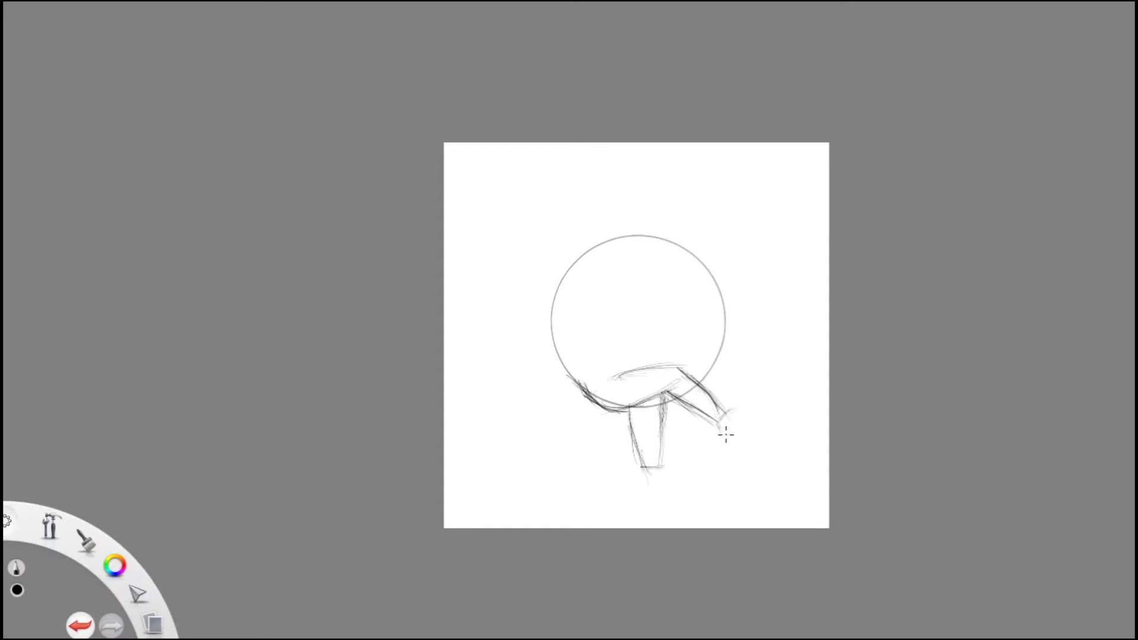
pyautogui.moveTo(584, 389); pyautogui.dragTo(674, 368)
pyautogui.moveTo(587, 388)
pyautogui.mouseDown()
pyautogui.moveTo(677, 362)
pyautogui.moveTo(728, 418)
pyautogui.mouseUp()
# - Clean up the rough thigh outline and redraw the sides of the hanging lower leg
pyautogui.scroll(3, 696, 393)
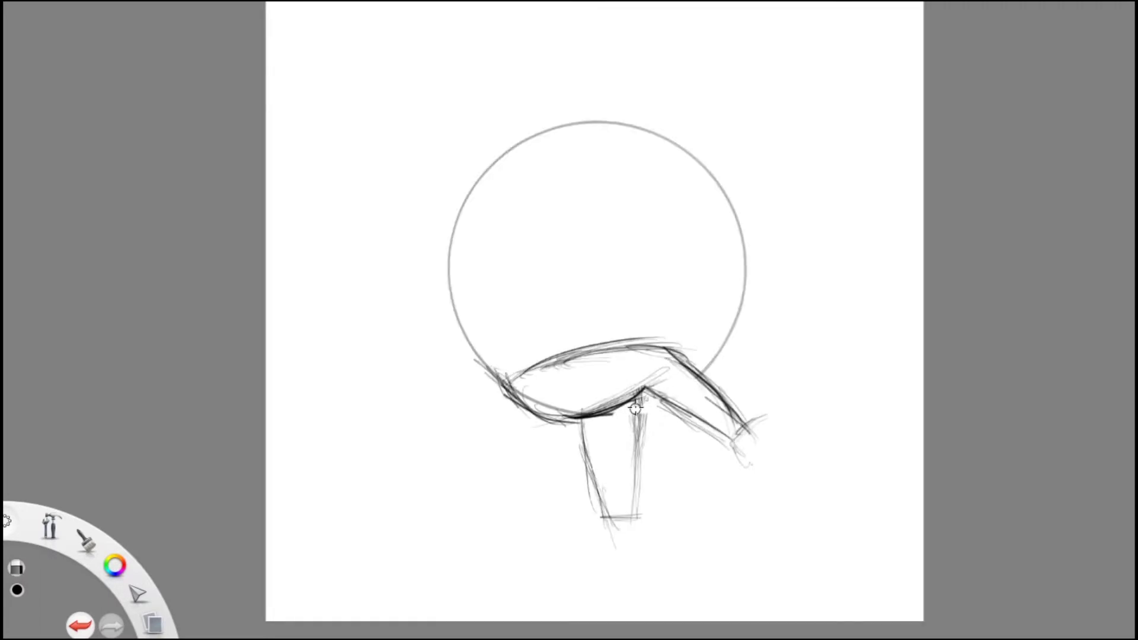
pyautogui.scroll(-3, 636, 408)
pyautogui.moveTo(587, 424); pyautogui.dragTo(599, 504)
pyautogui.moveTo(636, 398); pyautogui.dragTo(627, 501)
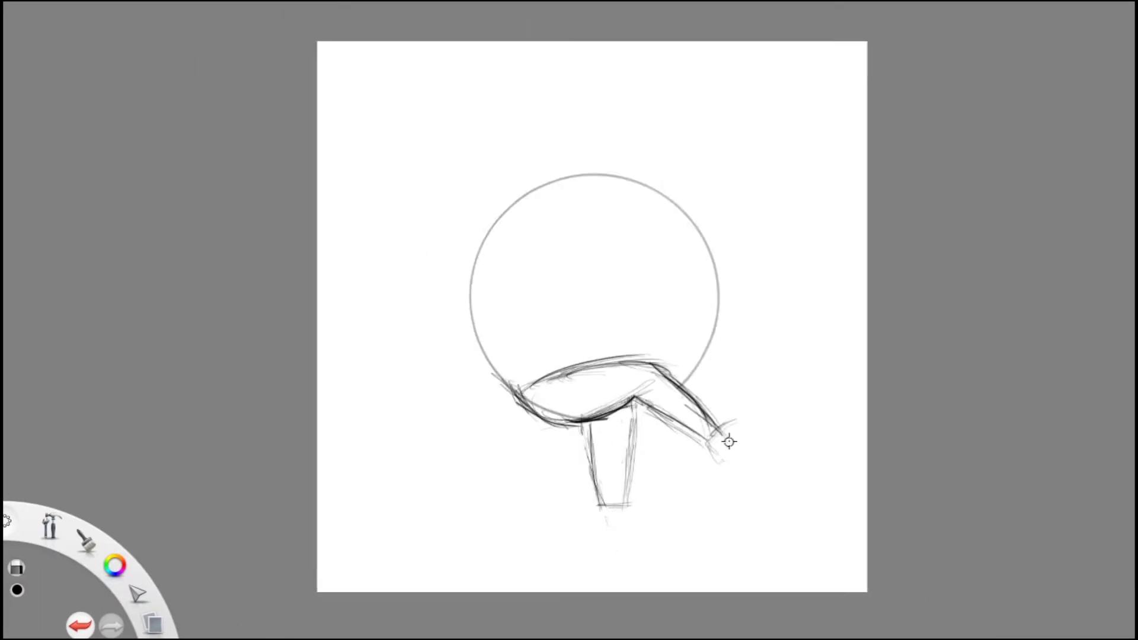
pyautogui.moveTo(557, 386); pyautogui.dragTo(667, 361)
pyautogui.hotkey('ctrl', 'z')
pyautogui.scroll(-1, 630, 390)
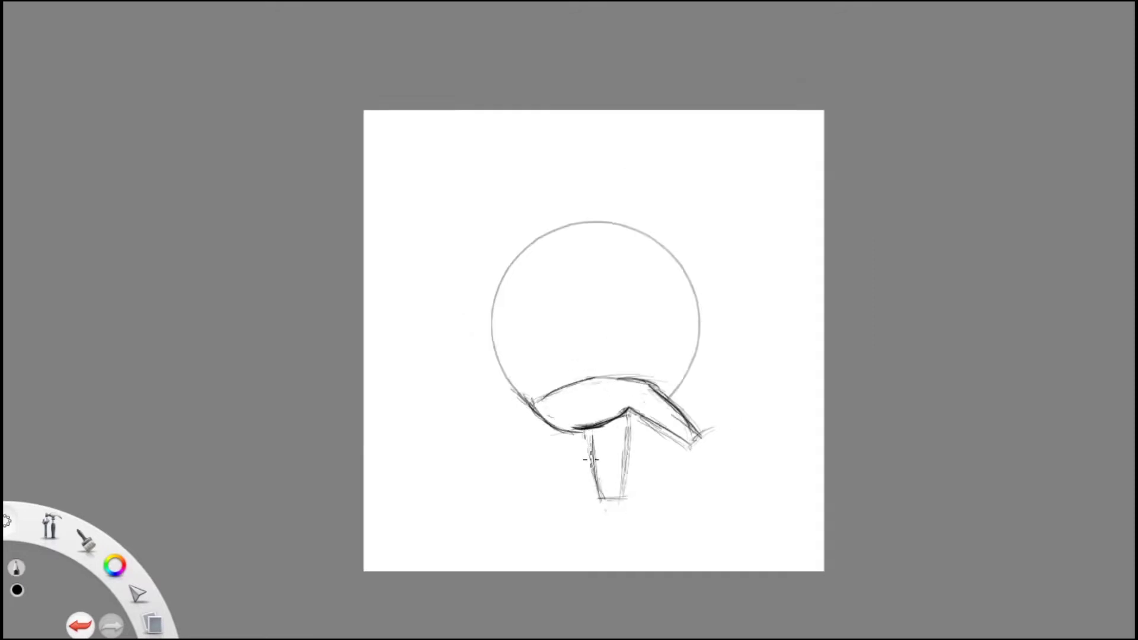
# - Add shoes to both legs, tidy the thigh lines, and sketch a flat chair seat behind the legs
pyautogui.scroll(1, 602, 472)
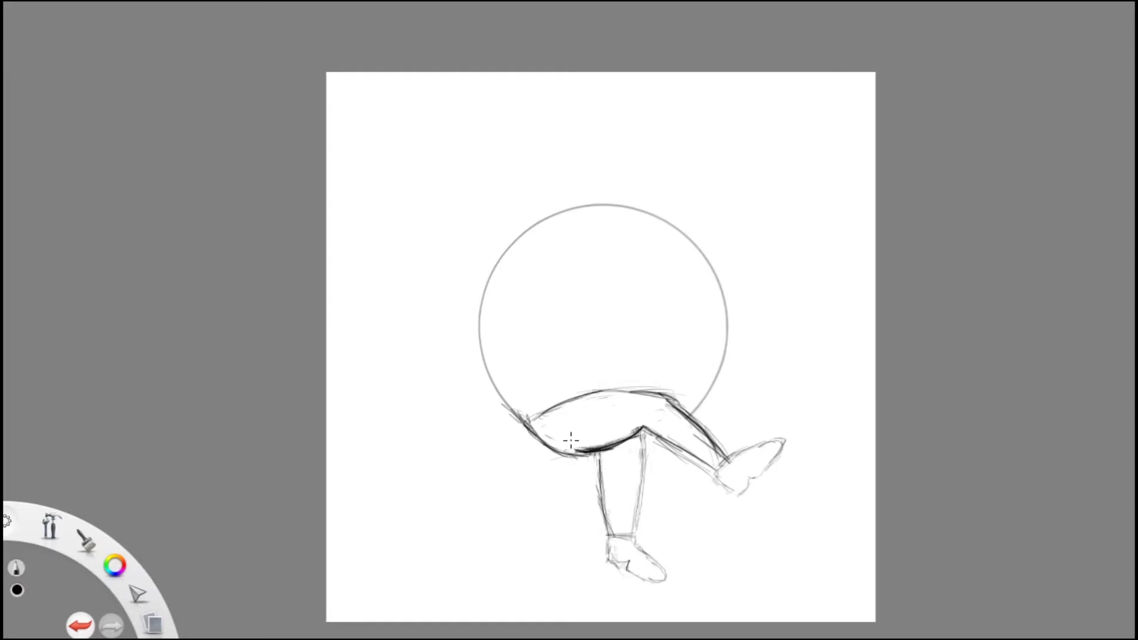
pyautogui.moveTo(662, 446); pyautogui.dragTo(704, 468)
pyautogui.scroll(5, 526, 414)
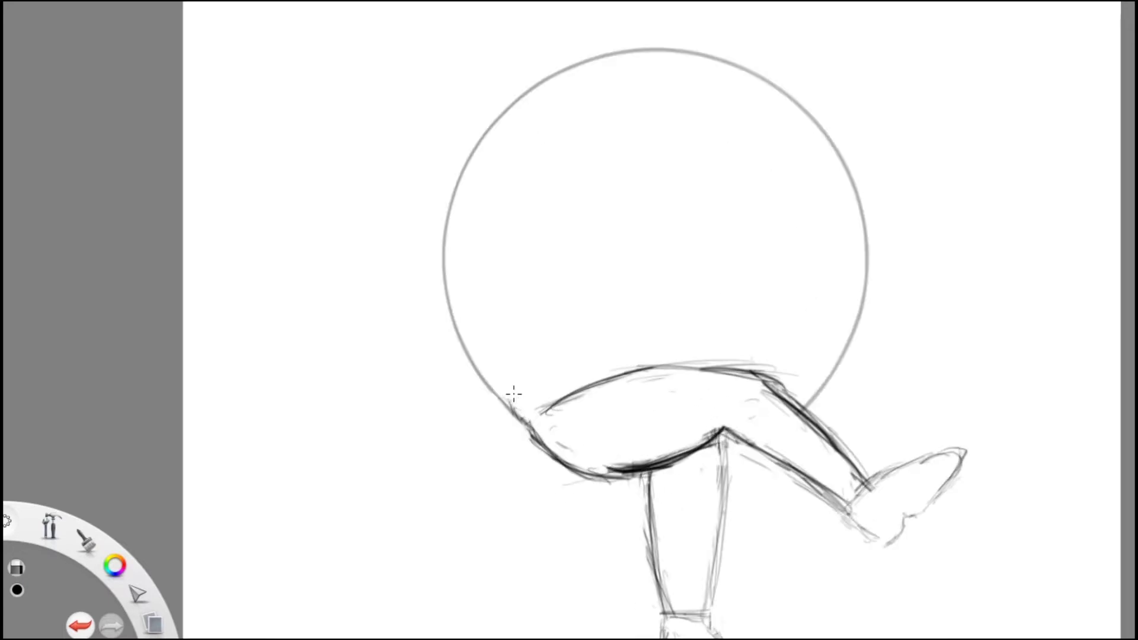
pyautogui.scroll(-6, 676, 527)
pyautogui.moveTo(660, 530); pyautogui.dragTo(648, 459)
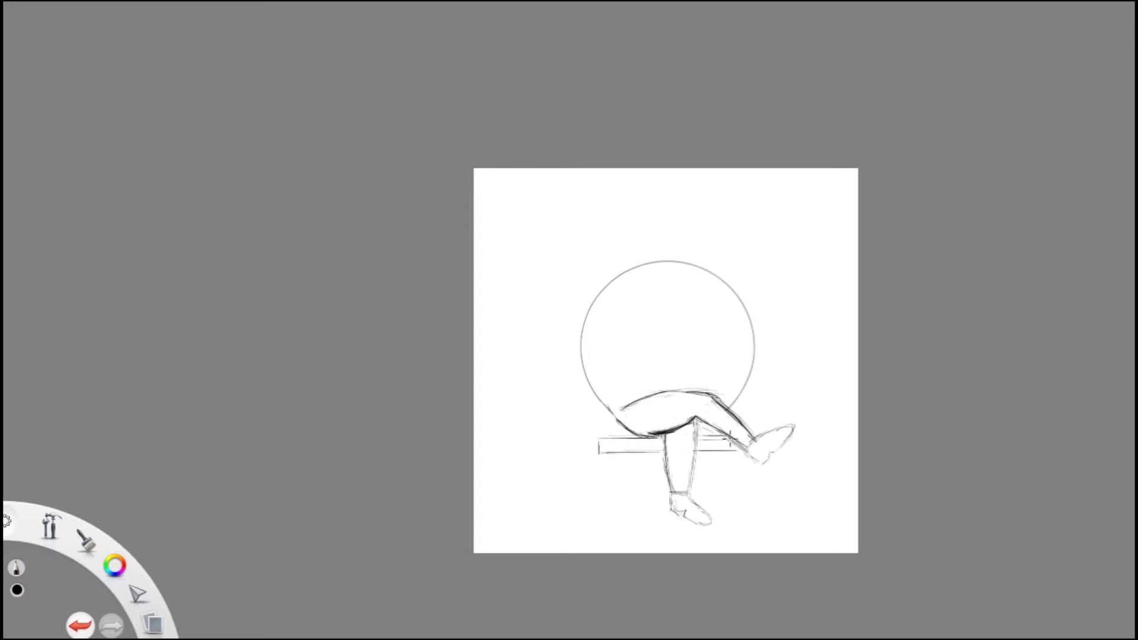
pyautogui.hotkey('ctrl', 'z')
pyautogui.moveTo(605, 256); pyautogui.dragTo(605, 513)
pyautogui.moveTo(616, 438); pyautogui.dragTo(617, 259)
pyautogui.moveTo(717, 515)
pyautogui.mouseDown()
pyautogui.moveTo(716, 261)
pyautogui.moveTo(727, 519)
pyautogui.mouseUp()
pyautogui.hotkey('ctrl', 'z')
pyautogui.hotkey('ctrl', 'z')
pyautogui.hotkey('ctrl', 'z')
pyautogui.hotkey('ctrl', 'z')
# - Sketch the chair's two vertical back posts from floor level to above the circle, and join their tops with a crossbar
pyautogui.moveTo(603, 525); pyautogui.dragTo(603, 264)
pyautogui.hotkey('ctrl', 'z')
pyautogui.moveTo(603, 523)
pyautogui.mouseDown()
pyautogui.moveTo(610, 257)
pyautogui.moveTo(618, 530)
pyautogui.mouseUp()
pyautogui.hotkey('ctrl', 'z')
pyautogui.moveTo(735, 532)
pyautogui.mouseDown()
pyautogui.moveTo(736, 260)
pyautogui.moveTo(727, 525)
pyautogui.mouseUp()
pyautogui.hotkey('ctrl', 'z')
pyautogui.hotkey('ctrl', 'z')
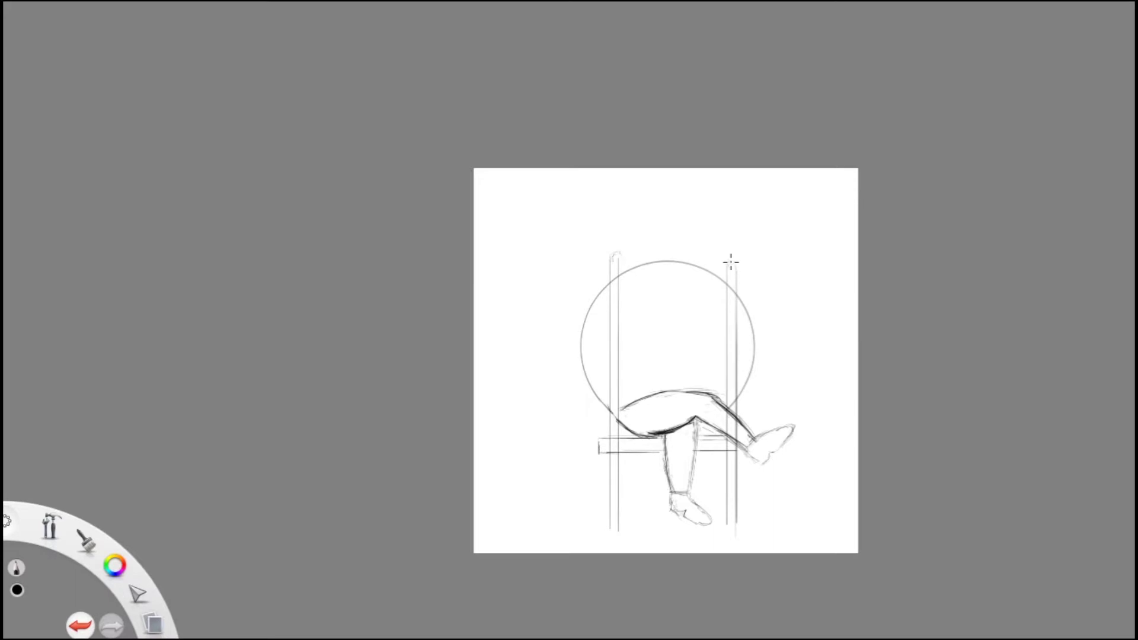
pyautogui.moveTo(618, 265); pyautogui.dragTo(726, 268)
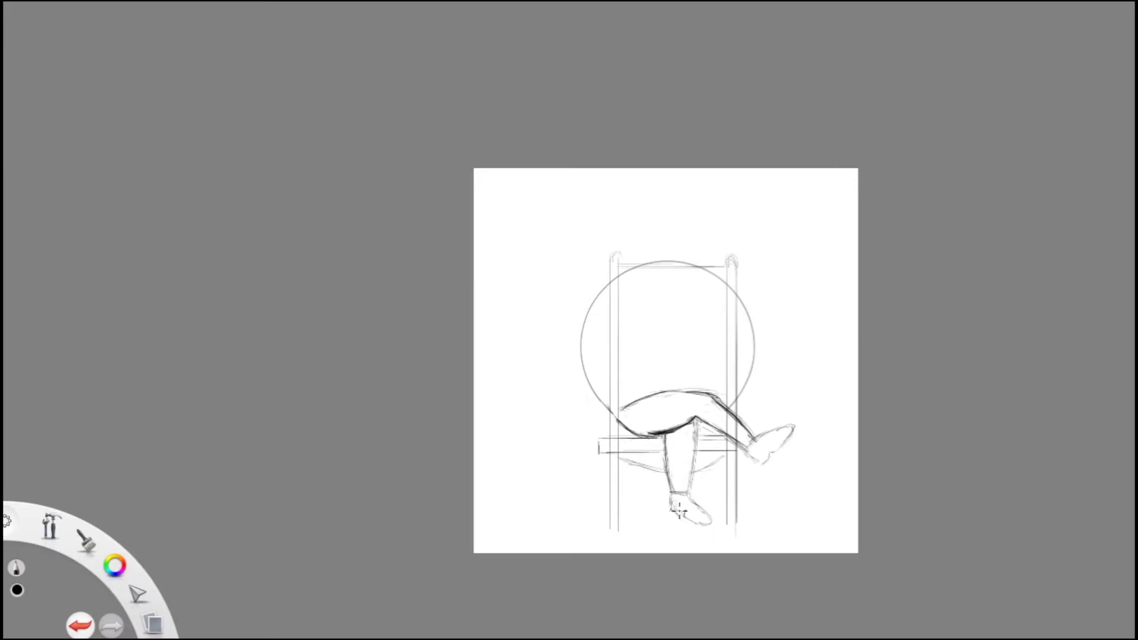
# - Erase the parts of the chair posts that run through the inside of the circle
pyautogui.press('e')
pyautogui.press('e')
pyautogui.press('e')
pyautogui.moveTo(614, 326); pyautogui.dragTo(608, 304)
pyautogui.moveTo(743, 347); pyautogui.dragTo(733, 355)
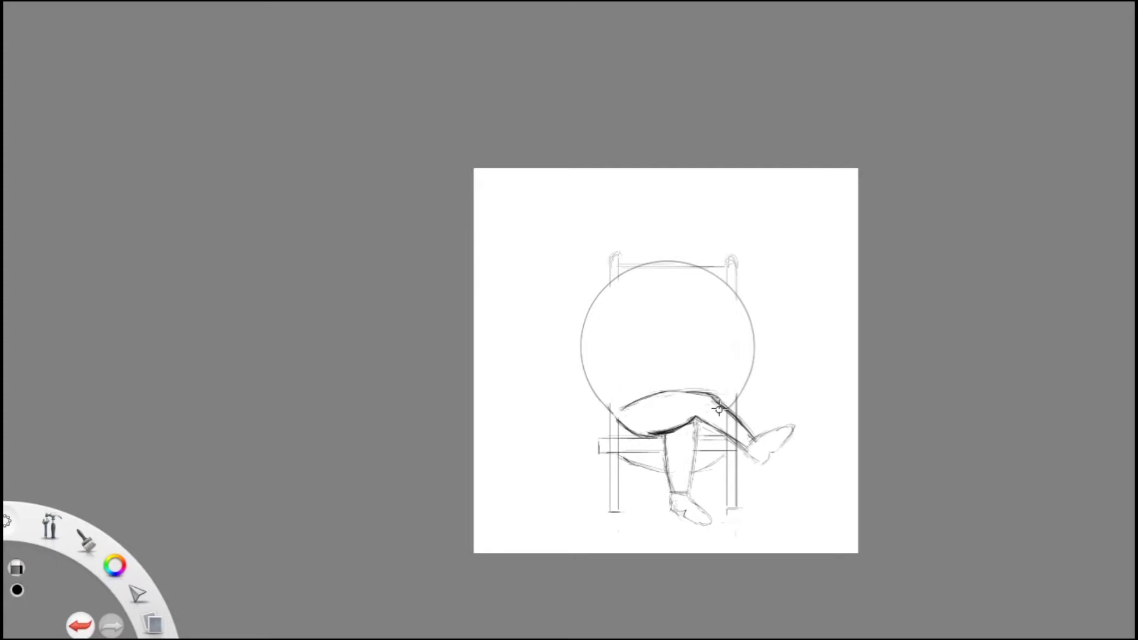
# - Clean up the lines around the thigh and reinforce the horizontal edges of the chair seat
pyautogui.scroll(3, 719, 409)
pyautogui.press('e')
pyautogui.moveTo(563, 421)
pyautogui.mouseDown()
pyautogui.moveTo(885, 421)
pyautogui.moveTo(853, 421)
pyautogui.moveTo(825, 365)
pyautogui.mouseUp()
pyautogui.press('e')
pyautogui.scroll(2, 771, 411)
pyautogui.moveTo(637, 461)
pyautogui.mouseDown()
pyautogui.moveTo(801, 479)
pyautogui.moveTo(623, 459)
pyautogui.moveTo(830, 465)
pyautogui.mouseUp()
pyautogui.scroll(-5, 737, 406)
pyautogui.scroll(3, 706, 438)
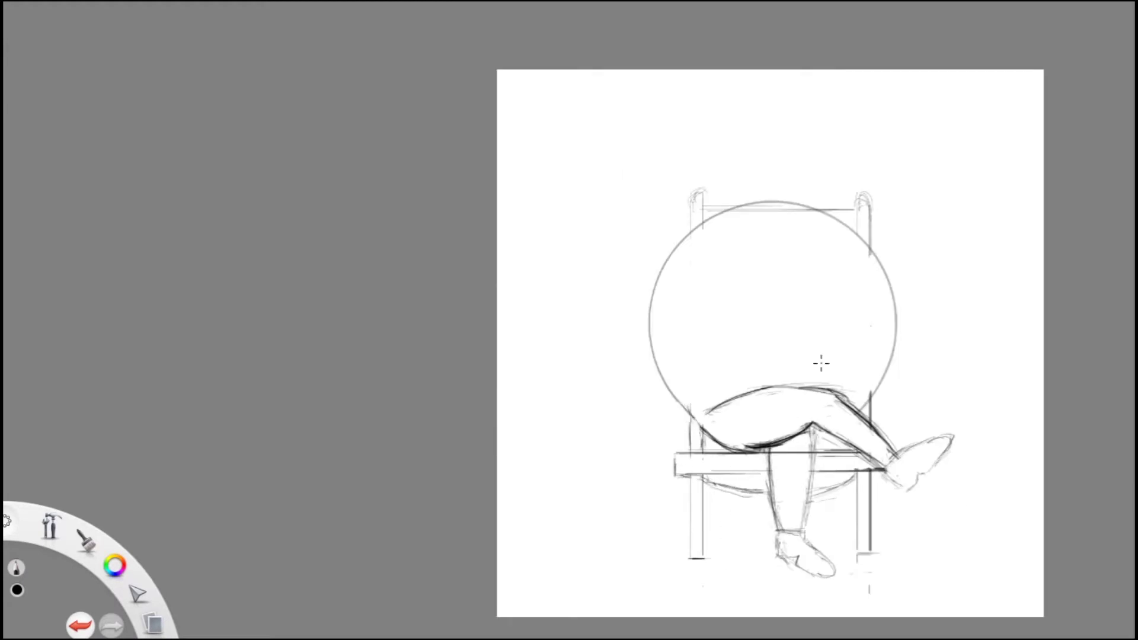
# - Round off the tops of both chair back posts and erase the stray lines around them
pyautogui.scroll(5, 703, 204)
pyautogui.scroll(-3, 687, 284)
pyautogui.moveTo(986, 326); pyautogui.dragTo(849, 322)
pyautogui.scroll(3, 849, 322)
pyautogui.scroll(-4, 788, 373)
pyautogui.scroll(5, 625, 294)
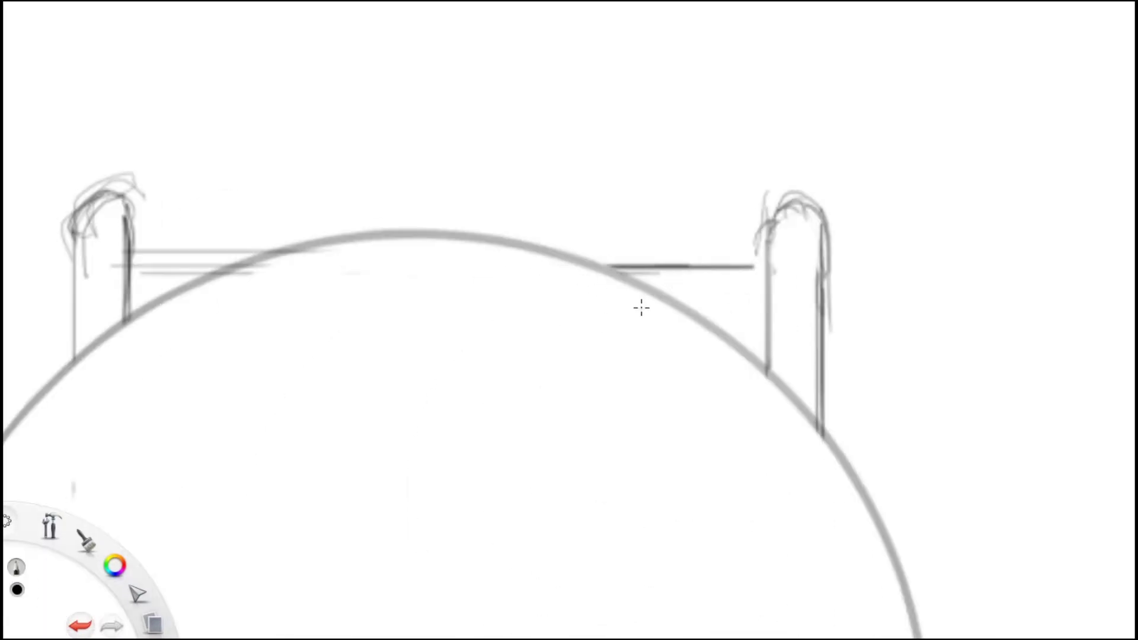
pyautogui.scroll(-5, 763, 216)
pyautogui.scroll(5, 589, 234)
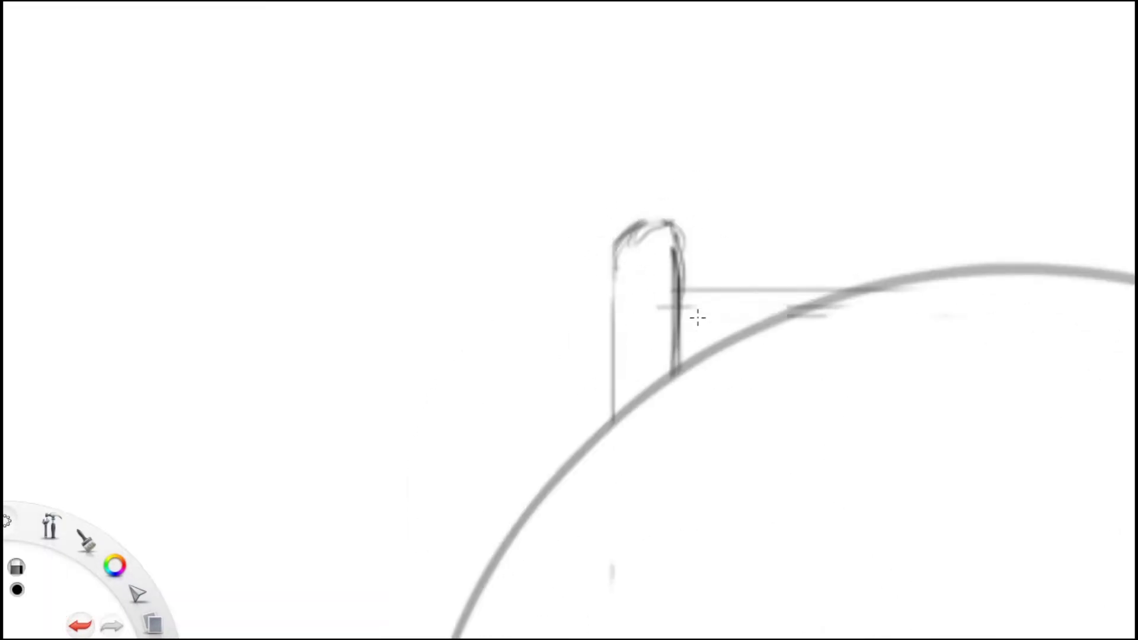
pyautogui.scroll(-4, 699, 318)
pyautogui.scroll(6, 722, 356)
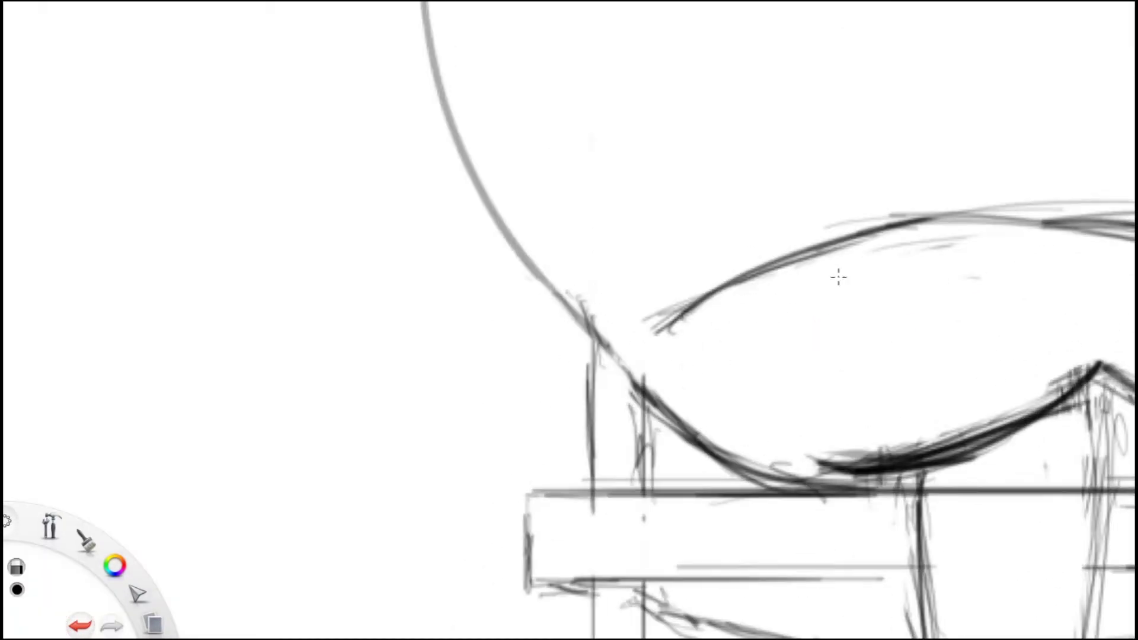
# - Erase overlapping lines around the chair seat and replace its square outer end with a rounded one
pyautogui.scroll(-4, 736, 308)
pyautogui.scroll(6, 731, 350)
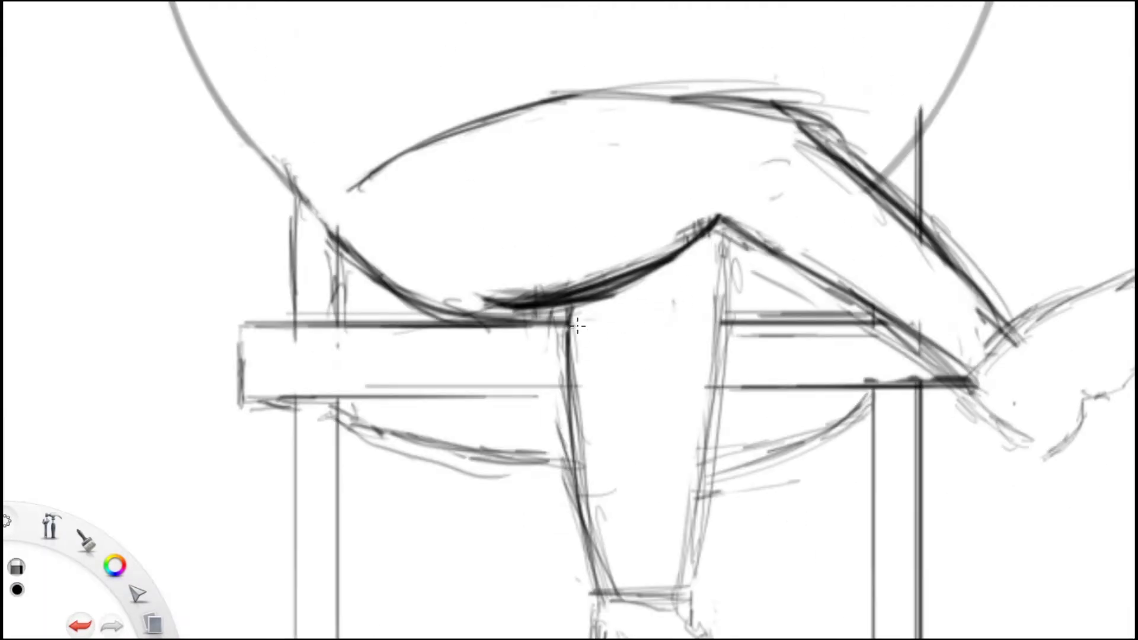
pyautogui.scroll(-3, 755, 287)
pyautogui.scroll(4, 485, 315)
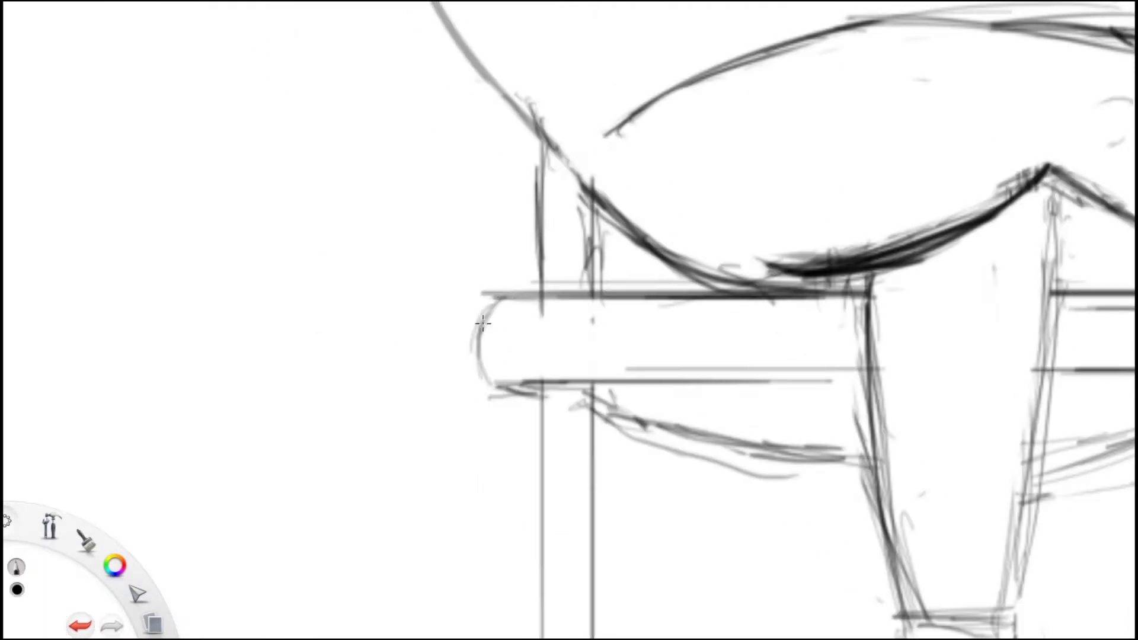
pyautogui.scroll(-4, 483, 323)
pyautogui.scroll(5, 552, 391)
# - Shorten the two front chair legs, round off their lower ends and erase the excess lines
pyautogui.moveTo(517, 387); pyautogui.dragTo(566, 387)
pyautogui.hscroll(10, 566, 392)
pyautogui.moveTo(722, 359)
pyautogui.mouseDown()
pyautogui.moveTo(694, 380)
pyautogui.moveTo(669, 366)
pyautogui.mouseUp()
pyautogui.scroll(-4, 669, 366)
pyautogui.press('e')
pyautogui.moveTo(551, 399); pyautogui.dragTo(534, 386)
pyautogui.scroll(4, 511, 361)
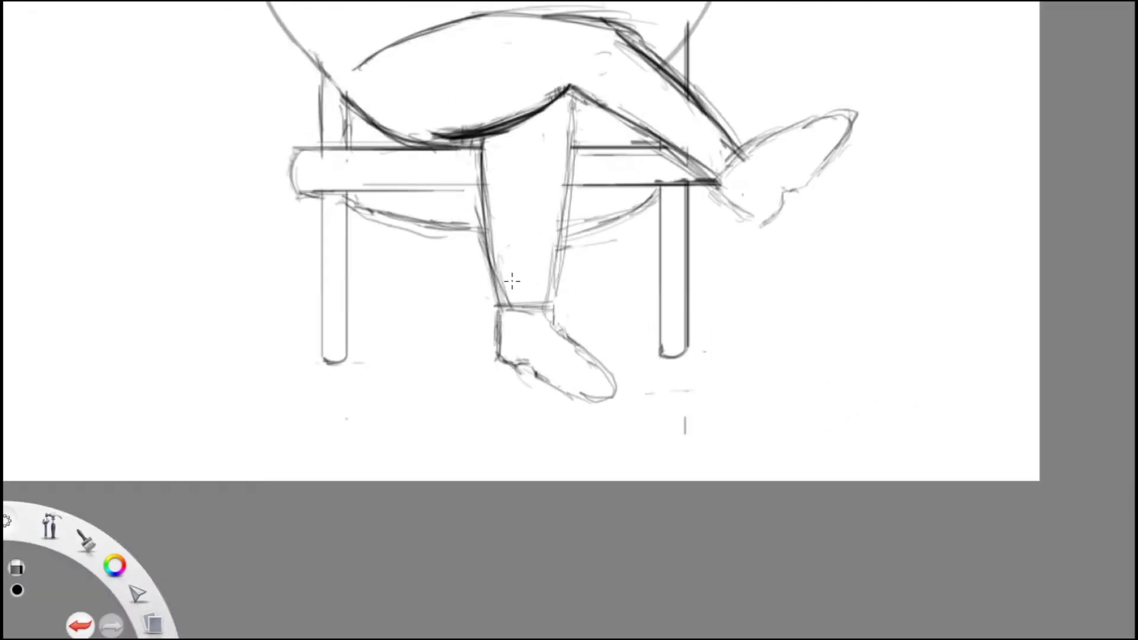
# - Redraw both sides of the hanging lower leg with cleaner lines down to the ankle
pyautogui.press('e')
pyautogui.scroll(3, 513, 281)
pyautogui.moveTo(447, 157); pyautogui.dragTo(465, 384)
pyautogui.moveTo(567, 163); pyautogui.dragTo(546, 421)
pyautogui.moveTo(459, 360); pyautogui.dragTo(469, 394)
# - Refine the outline of the hanging leg's shoe and touch up the back of its calf
pyautogui.press('e')
pyautogui.moveTo(521, 394)
pyautogui.mouseDown()
pyautogui.moveTo(505, 407)
pyautogui.moveTo(578, 460)
pyautogui.mouseUp()
pyautogui.press('e')
pyautogui.moveTo(481, 468); pyautogui.dragTo(563, 513)
pyautogui.moveTo(549, 501); pyautogui.dragTo(631, 525)
pyautogui.press('e')
pyautogui.moveTo(549, 216); pyautogui.dragTo(536, 375)
pyautogui.press('e')
# - Erase the rough, overlapping strokes along the thigh, the knee and the raised lower leg
pyautogui.scroll(2, 440, 218)
pyautogui.press('e')
pyautogui.moveTo(465, 246)
pyautogui.mouseDown()
pyautogui.moveTo(559, 223)
pyautogui.moveTo(863, 229)
pyautogui.mouseUp()
pyautogui.scroll(2, 864, 229)
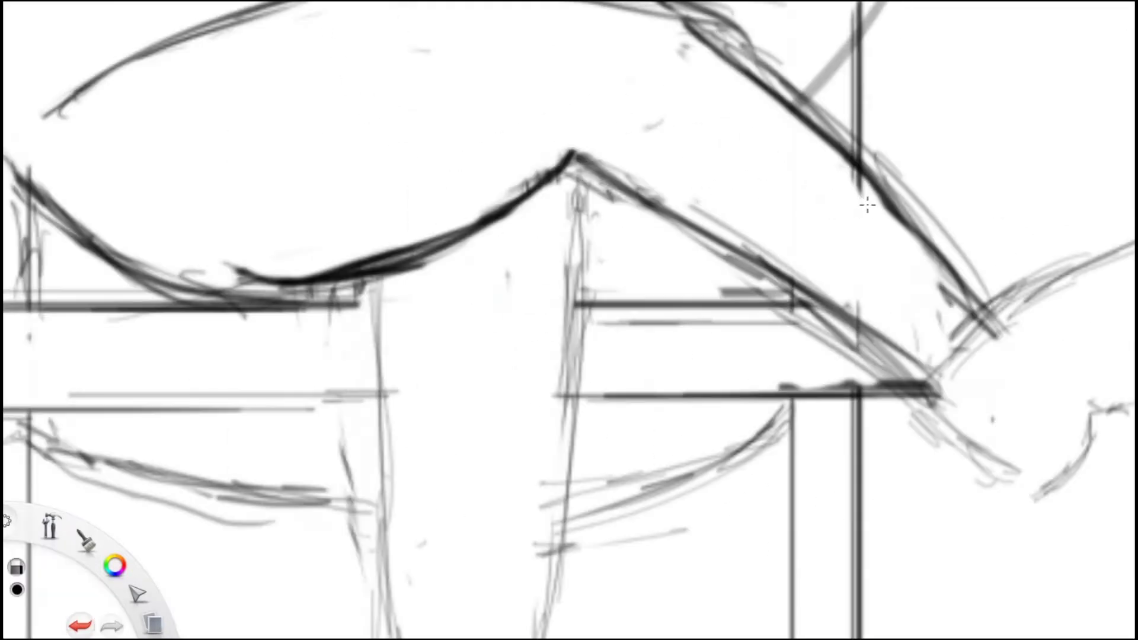
pyautogui.scroll(-3, 790, 172)
pyautogui.scroll(2, 867, 218)
pyautogui.moveTo(867, 218); pyautogui.dragTo(676, 203)
pyautogui.scroll(-2, 676, 203)
pyautogui.scroll(1, 852, 320)
pyautogui.scroll(-2, 852, 320)
pyautogui.scroll(2, 590, 350)
# - Redraw the raised leg from knee to ankle with cleaner lines and refine its shoe outline
pyautogui.moveTo(634, 347)
pyautogui.mouseDown()
pyautogui.moveTo(689, 391)
pyautogui.moveTo(646, 353)
pyautogui.mouseUp()
pyautogui.press('e')
pyautogui.moveTo(652, 243); pyautogui.dragTo(679, 270)
pyautogui.moveTo(601, 329); pyautogui.dragTo(760, 470)
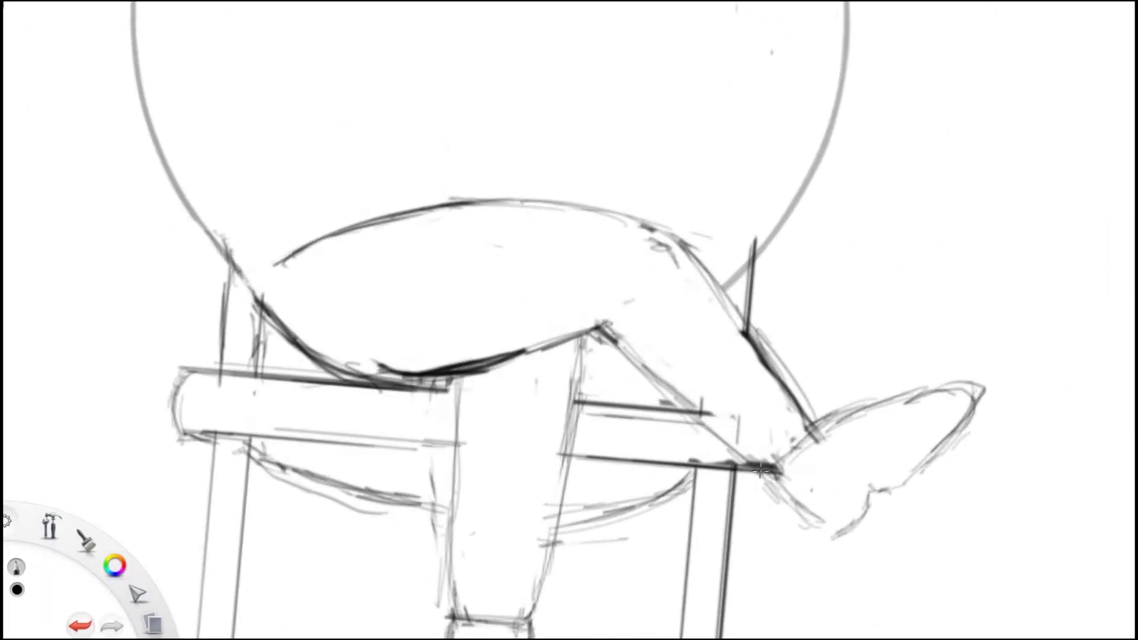
pyautogui.moveTo(894, 381); pyautogui.dragTo(770, 337)
pyautogui.moveTo(846, 354)
pyautogui.mouseDown()
pyautogui.moveTo(773, 338)
pyautogui.moveTo(741, 380)
pyautogui.mouseUp()
# - Clean up the hanging leg's shoe by redrawing its instep and sole lines
pyautogui.scroll(-3, 699, 500)
pyautogui.scroll(2, 589, 503)
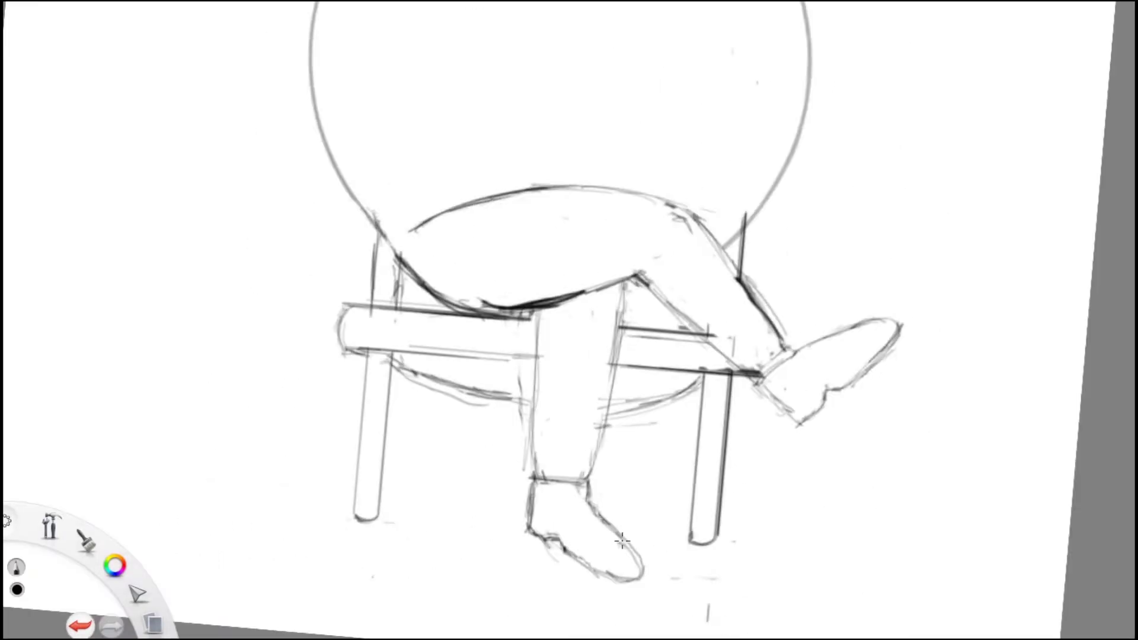
pyautogui.moveTo(589, 504); pyautogui.dragTo(572, 519)
pyautogui.moveTo(566, 558); pyautogui.dragTo(625, 593)
pyautogui.scroll(-3, 719, 411)
pyautogui.scroll(3, 565, 424)
# - Sketch two shorter rear chair legs with rounded ends inside the front legs
pyautogui.moveTo(553, 373); pyautogui.dragTo(550, 475)
pyautogui.hotkey('ctrl', 'z')
pyautogui.moveTo(770, 447); pyautogui.dragTo(769, 379)
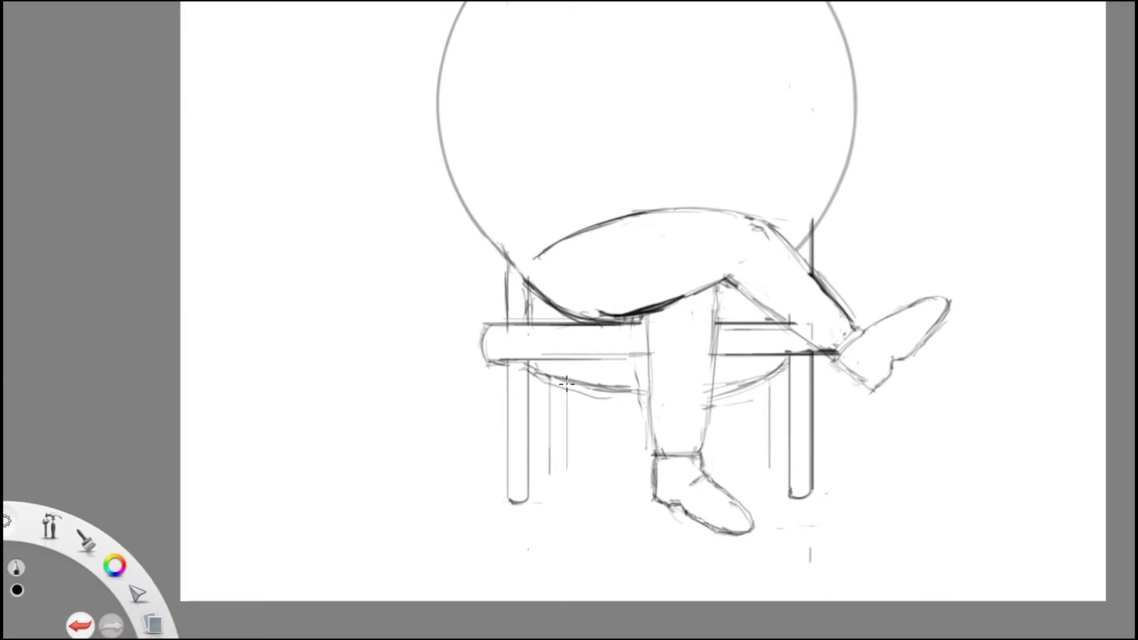
pyautogui.scroll(3, 777, 448)
pyautogui.moveTo(498, 434); pyautogui.dragTo(897, 431)
pyautogui.hotkey('ctrl', 'z')
pyautogui.scroll(2, 987, 434)
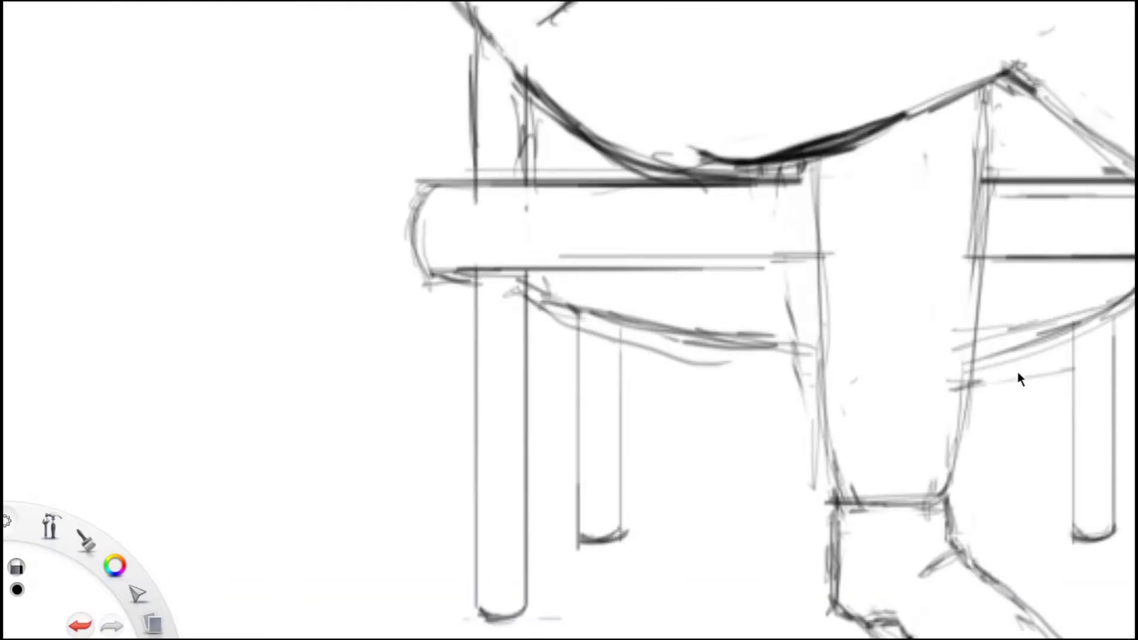
# - Erase the rough curve underneath the chair seat on both sides of the hanging leg
pyautogui.hotkey('ctrl', 'z')
pyautogui.hotkey('ctrl', 'z')
pyautogui.hotkey('ctrl', 'z')
pyautogui.scroll(-5, 516, 293)
pyautogui.scroll(5, 731, 325)
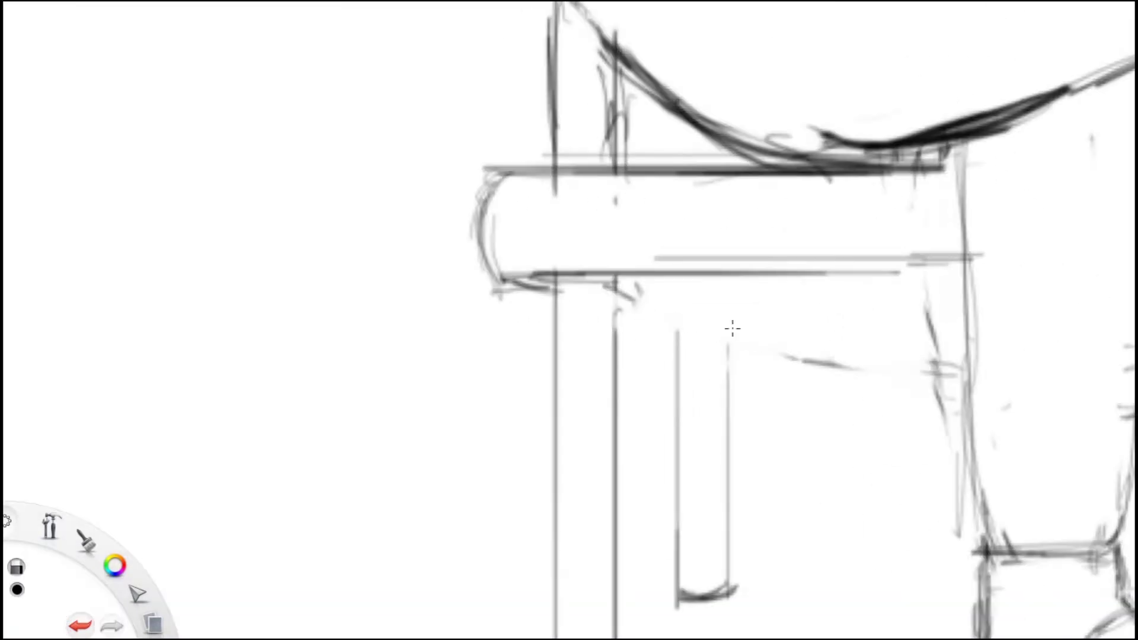
pyautogui.hotkey('ctrl', 'z')
pyautogui.scroll(-4, 774, 389)
pyautogui.scroll(4, 409, 337)
# - Redraw a shallower, cleaner curve under the chair seat on both sides of the hanging leg
pyautogui.moveTo(364, 339); pyautogui.dragTo(645, 356)
pyautogui.hscroll(2, 593, 356)
pyautogui.moveTo(777, 368); pyautogui.dragTo(935, 318)
pyautogui.hscroll(-3, 711, 356)
pyautogui.moveTo(404, 325); pyautogui.dragTo(699, 355)
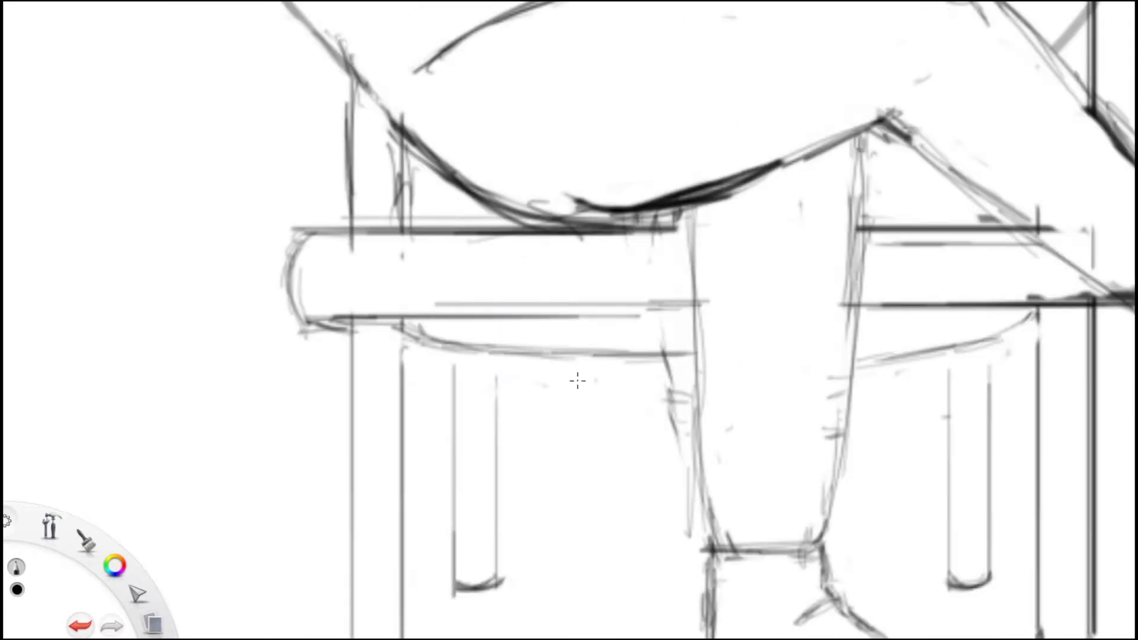
# - Extend the rear chair legs up to the seat's underside and add a horizontal line at their base
pyautogui.moveTo(454, 350); pyautogui.dragTo(455, 375)
pyautogui.moveTo(492, 350); pyautogui.dragTo(496, 389)
pyautogui.hscroll(2, 593, 356)
pyautogui.moveTo(824, 323); pyautogui.dragTo(830, 367)
pyautogui.scroll(-3, 691, 501)
pyautogui.scroll(3, 691, 501)
pyautogui.moveTo(534, 384); pyautogui.dragTo(616, 376)
# - Thin out the heavy strokes along the underside of the thigh above the chair seat
pyautogui.scroll(-4, 865, 381)
pyautogui.scroll(4, 757, 249)
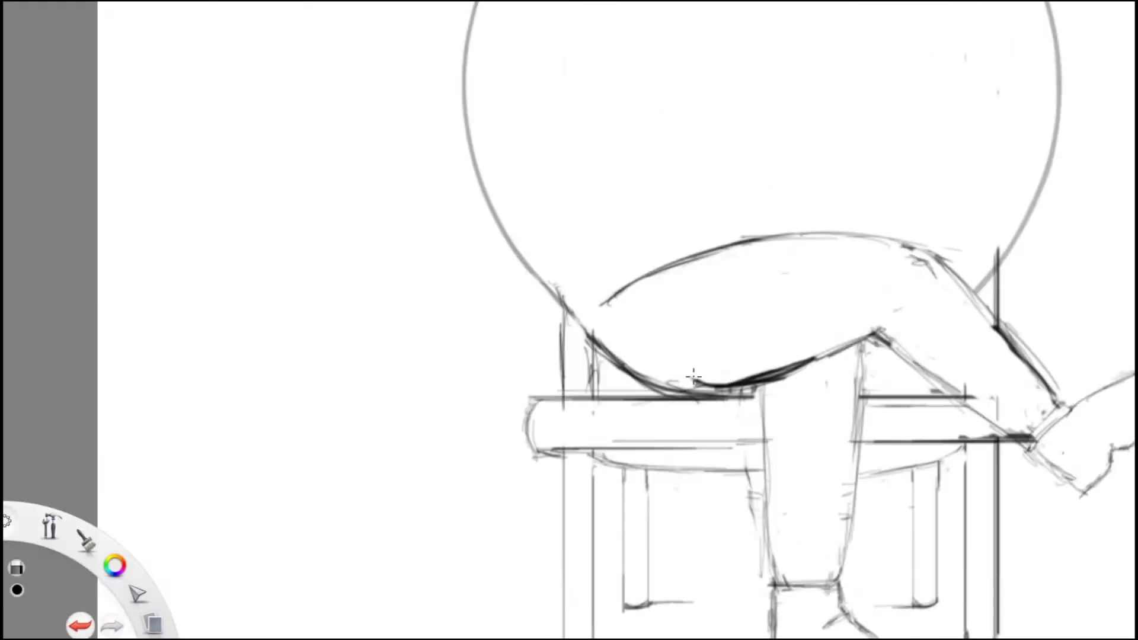
pyautogui.scroll(-4, 663, 289)
pyautogui.scroll(4, 711, 308)
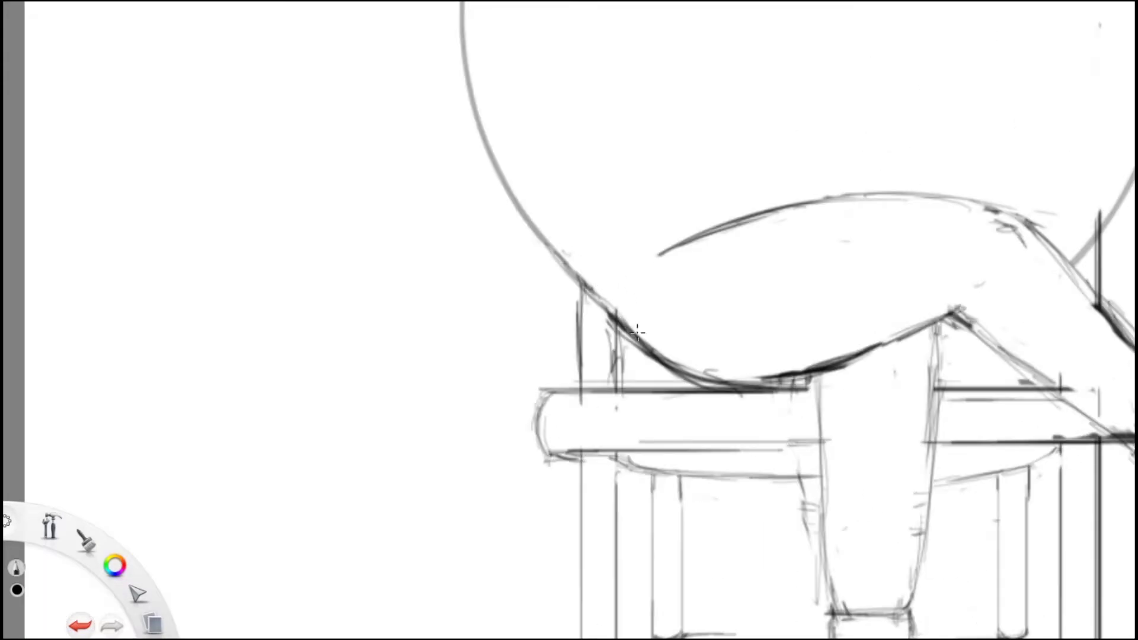
pyautogui.scroll(-4, 753, 323)
pyautogui.scroll(5, 771, 312)
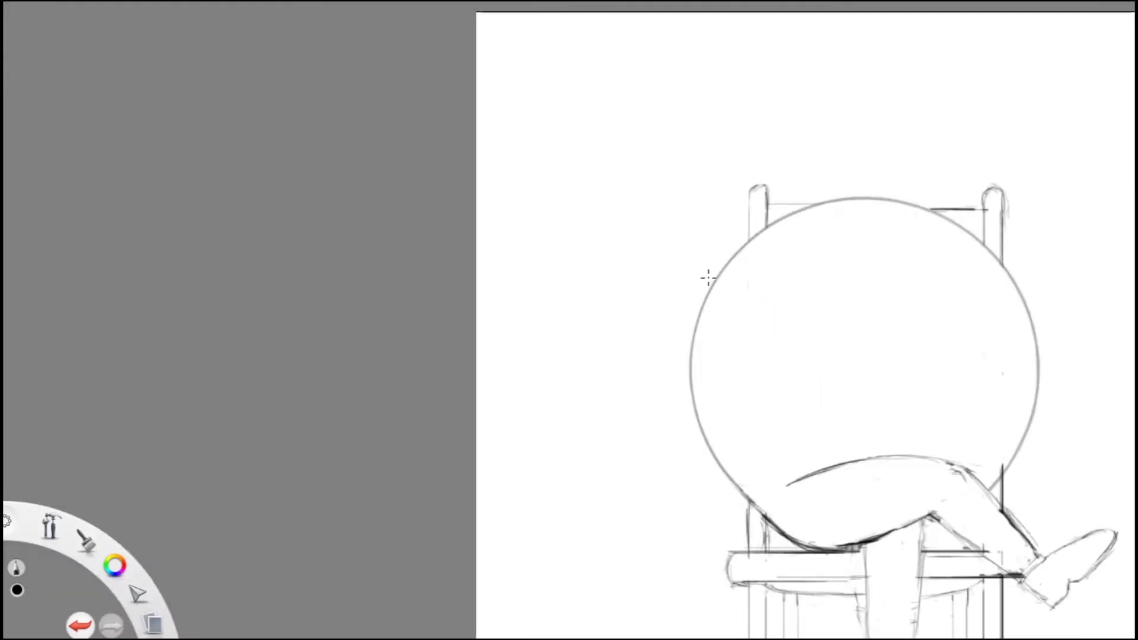
# - Sketch a bent arm coming off the circle's side, with the elbow outward and the forearm folding back over the circle
pyautogui.moveTo(711, 359); pyautogui.dragTo(732, 395)
pyautogui.moveTo(616, 342); pyautogui.dragTo(733, 397)
pyautogui.moveTo(608, 329); pyautogui.dragTo(735, 398)
pyautogui.moveTo(684, 285)
pyautogui.mouseDown()
pyautogui.moveTo(665, 309)
pyautogui.moveTo(729, 356)
pyautogui.moveTo(680, 378)
pyautogui.mouseUp()
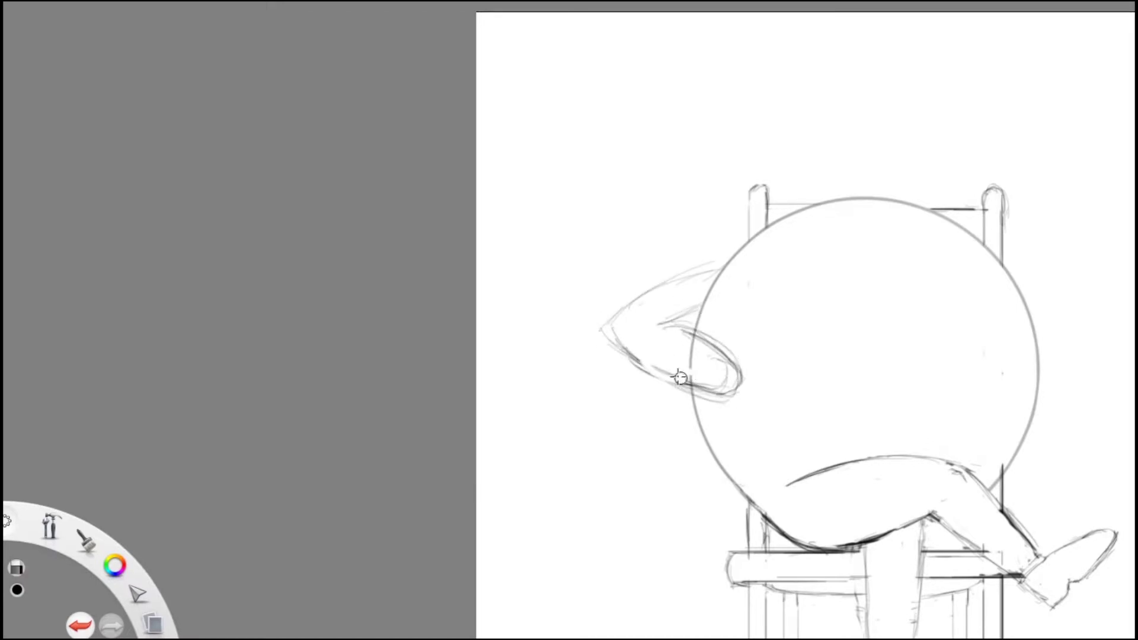
# - Erase the circle line crossing the forearm and redraw the arm's outline with cleaner, darker strokes
pyautogui.moveTo(720, 332); pyautogui.dragTo(651, 363)
pyautogui.moveTo(735, 391)
pyautogui.mouseDown()
pyautogui.moveTo(620, 333)
pyautogui.moveTo(705, 291)
pyautogui.moveTo(662, 325)
pyautogui.mouseUp()
pyautogui.moveTo(667, 323); pyautogui.dragTo(720, 354)
pyautogui.moveTo(645, 364)
pyautogui.mouseDown()
pyautogui.moveTo(618, 338)
pyautogui.moveTo(685, 277)
pyautogui.moveTo(729, 271)
pyautogui.mouseUp()
pyautogui.moveTo(655, 323); pyautogui.dragTo(724, 355)
pyautogui.scroll(-2, 567, 284)
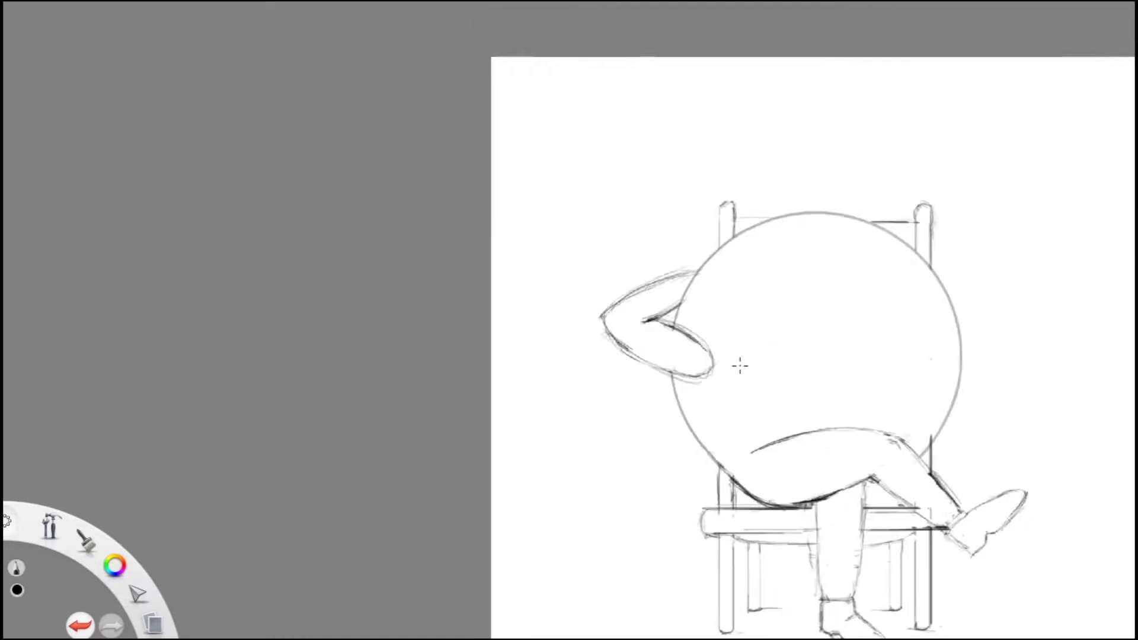
# - Erase the rounded hand end of the bent arm and go over its upper arm, elbow and forearm outlines
pyautogui.scroll(2, 735, 350)
pyautogui.press('e')
pyautogui.moveTo(667, 388); pyautogui.dragTo(696, 373)
pyautogui.press('e')
pyautogui.moveTo(568, 309); pyautogui.dragTo(593, 255)
pyautogui.press('e')
pyautogui.moveTo(542, 294); pyautogui.dragTo(682, 231)
pyautogui.moveTo(601, 303); pyautogui.dragTo(652, 309)
pyautogui.moveTo(572, 338); pyautogui.dragTo(663, 388)
pyautogui.moveTo(686, 334); pyautogui.dragTo(649, 317)
pyautogui.scroll(-2, 649, 317)
pyautogui.scroll(-3, 830, 326)
pyautogui.scroll(1, 760, 287)
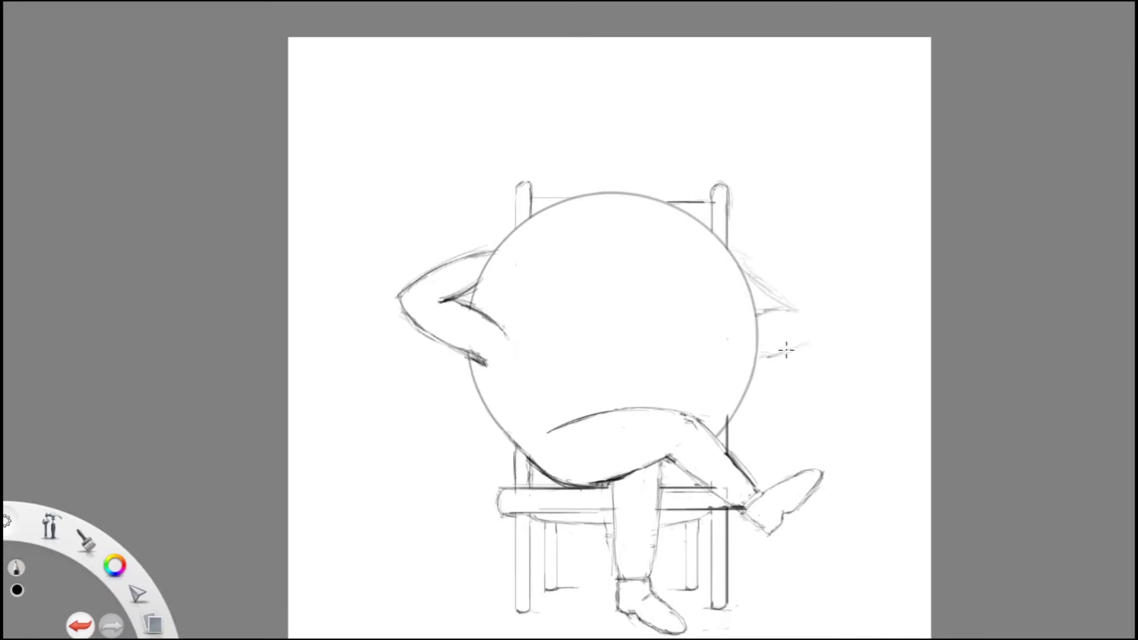
# - Sketch the upper-arm lines and inner elbow bend of a second arm on the circle's opposite side, mirroring the first
pyautogui.moveTo(732, 241)
pyautogui.mouseDown()
pyautogui.moveTo(770, 249)
pyautogui.moveTo(841, 311)
pyautogui.moveTo(778, 251)
pyautogui.moveTo(836, 323)
pyautogui.moveTo(753, 360)
pyautogui.mouseUp()
pyautogui.press('e')
pyautogui.moveTo(741, 267); pyautogui.dragTo(795, 305)
pyautogui.press('e')
pyautogui.moveTo(717, 250)
pyautogui.mouseDown()
pyautogui.moveTo(794, 272)
pyautogui.moveTo(842, 323)
pyautogui.moveTo(783, 305)
pyautogui.moveTo(759, 282)
pyautogui.moveTo(795, 300)
pyautogui.moveTo(803, 275)
pyautogui.moveTo(830, 344)
pyautogui.mouseUp()
pyautogui.press('e')
pyautogui.press('e')
pyautogui.moveTo(794, 303); pyautogui.dragTo(759, 314)
pyautogui.press('e')
pyautogui.moveTo(758, 317); pyautogui.dragTo(771, 311)
# - Draw the second arm's forearm underside and its outer contour out to the elbow
pyautogui.moveTo(760, 359); pyautogui.dragTo(829, 329)
pyautogui.press('e')
pyautogui.moveTo(749, 282)
pyautogui.mouseDown()
pyautogui.moveTo(794, 302)
pyautogui.moveTo(750, 370)
pyautogui.mouseUp()
pyautogui.press('e')
pyautogui.moveTo(759, 359); pyautogui.dragTo(782, 354)
pyautogui.moveTo(837, 323); pyautogui.dragTo(755, 364)
pyautogui.press('e')
pyautogui.moveTo(765, 286); pyautogui.dragTo(838, 323)
# - Clean up and redraw the second forearm's underside as a line running from the circle's edge to the elbow
pyautogui.press('e')
pyautogui.press('e')
pyautogui.press('e')
pyautogui.press('e')
pyautogui.moveTo(753, 364)
pyautogui.mouseDown()
pyautogui.moveTo(826, 314)
pyautogui.moveTo(793, 352)
pyautogui.moveTo(830, 335)
pyautogui.mouseUp()
pyautogui.press('e')
pyautogui.press('e')
pyautogui.press('e')
pyautogui.press('e')
pyautogui.moveTo(754, 361); pyautogui.dragTo(842, 322)
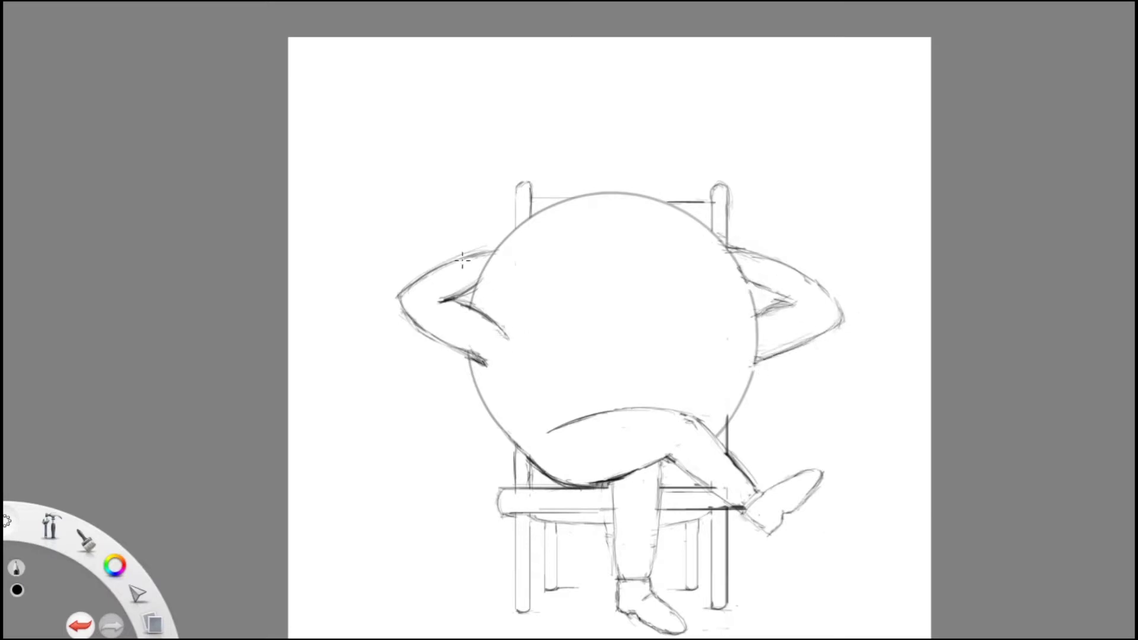
# - Darken the second arm's outer contour and forearm edge, and tidy the lines where it joins the circle
pyautogui.scroll(5, 780, 350)
pyautogui.scroll(-5, 771, 296)
pyautogui.scroll(5, 775, 284)
pyautogui.moveTo(705, 200); pyautogui.dragTo(859, 272)
pyautogui.moveTo(871, 305); pyautogui.dragTo(786, 358)
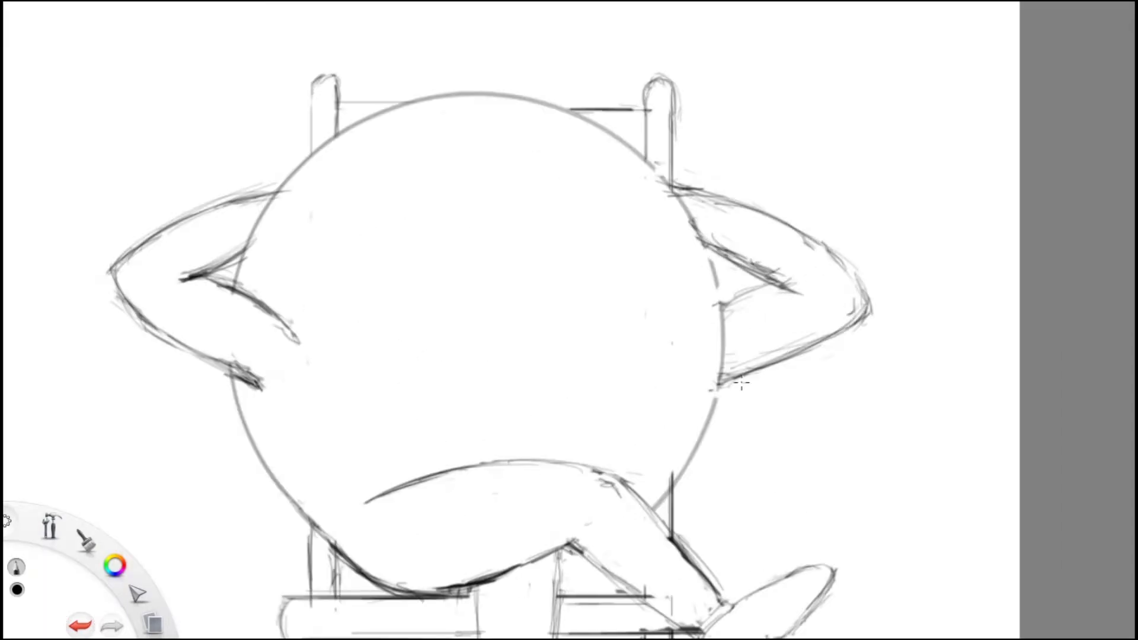
pyautogui.scroll(-2, 727, 317)
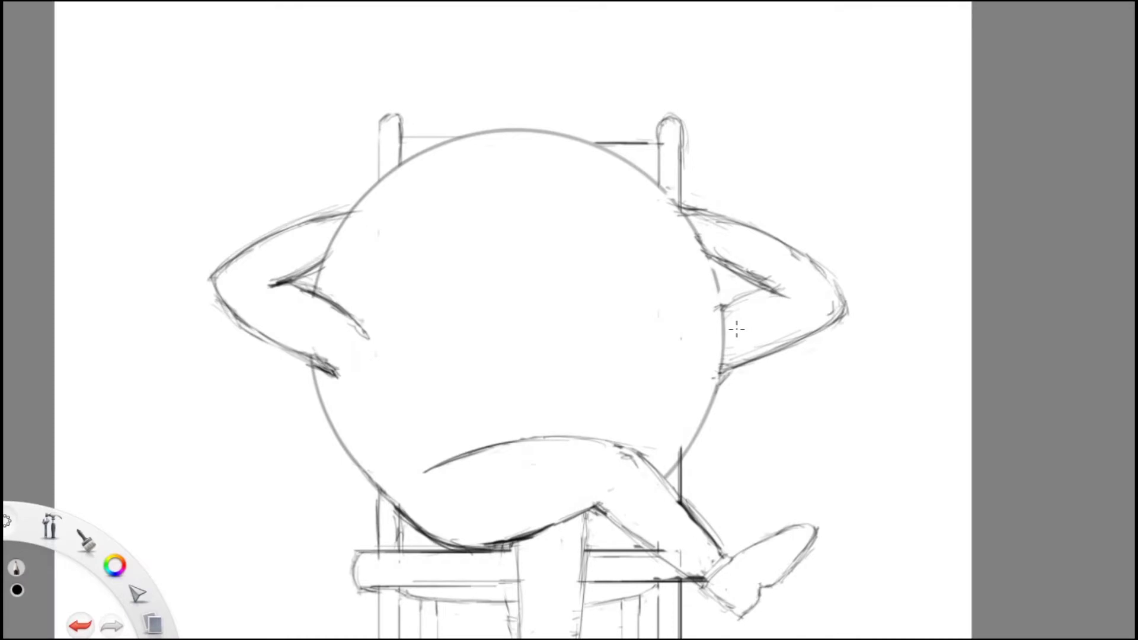
pyautogui.scroll(-3, 737, 330)
pyautogui.scroll(5, 610, 347)
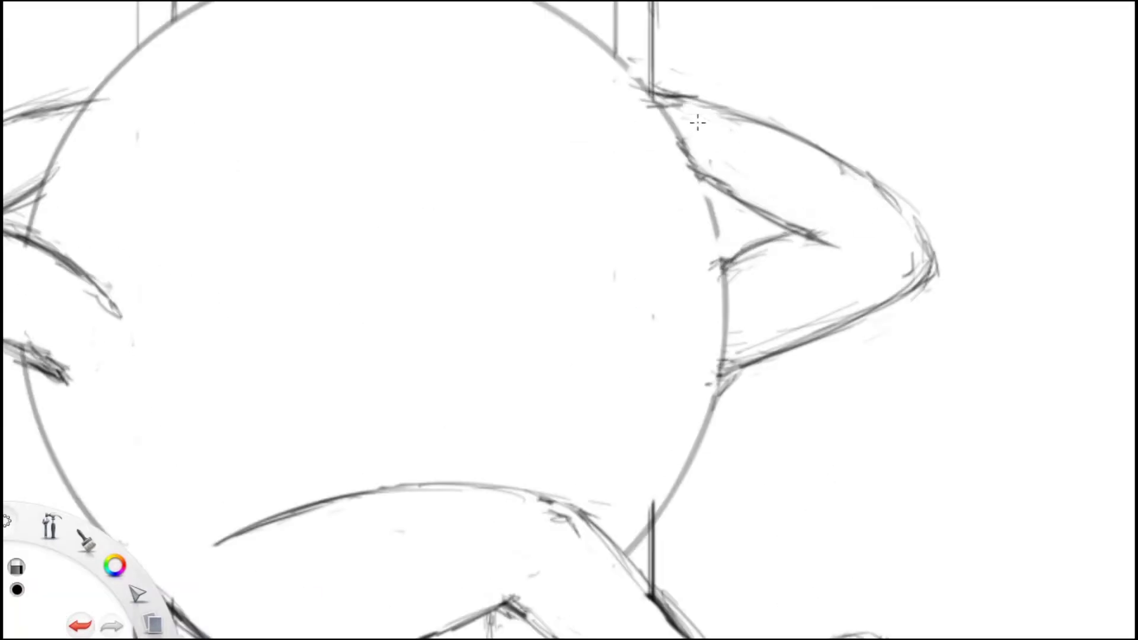
pyautogui.scroll(-5, 592, 175)
pyautogui.scroll(1, 592, 174)
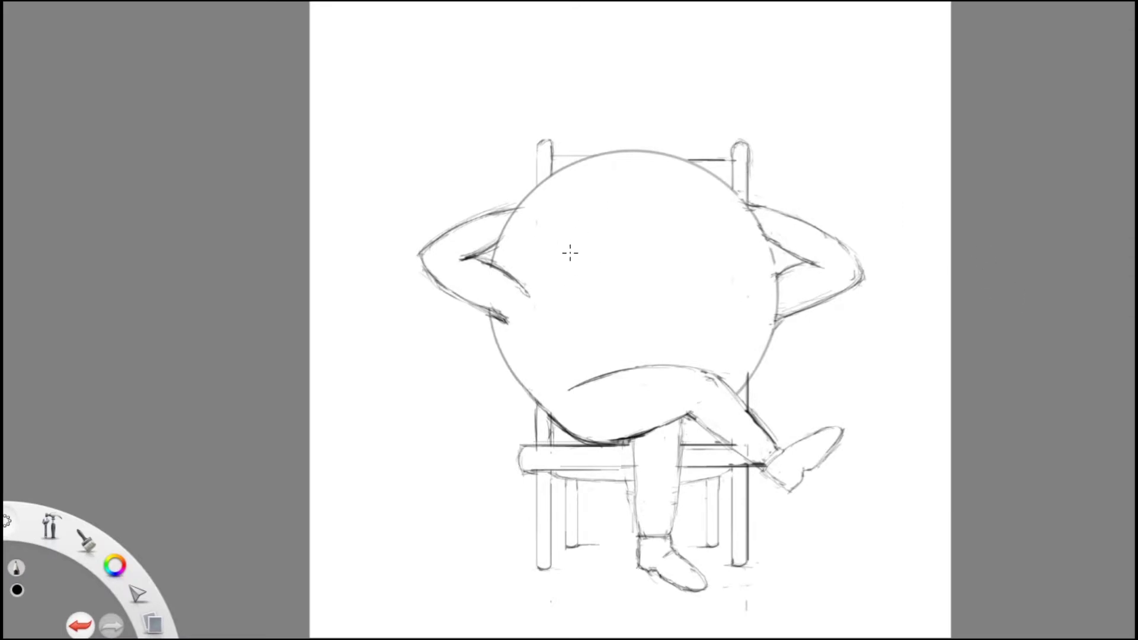
# - Rough in the face on the circle with a mouth line and two curved lines for the closed eyes
pyautogui.moveTo(620, 326); pyautogui.dragTo(706, 312)
pyautogui.moveTo(649, 340); pyautogui.dragTo(705, 312)
pyautogui.moveTo(568, 267); pyautogui.dragTo(600, 261)
pyautogui.moveTo(678, 268); pyautogui.dragTo(723, 271)
# - Redraw the mouth as a lopsided V-shaped smirk with heavy, repeated strokes
pyautogui.moveTo(609, 320)
pyautogui.mouseDown()
pyautogui.moveTo(628, 331)
pyautogui.moveTo(706, 312)
pyautogui.moveTo(651, 336)
pyautogui.moveTo(643, 327)
pyautogui.mouseUp()
pyautogui.press('e')
pyautogui.press('e')
pyautogui.moveTo(643, 327); pyautogui.dragTo(694, 305)
pyautogui.moveTo(607, 314); pyautogui.dragTo(644, 328)
pyautogui.moveTo(644, 328); pyautogui.dragTo(690, 305)
pyautogui.moveTo(604, 314); pyautogui.dragTo(641, 329)
pyautogui.moveTo(647, 326); pyautogui.dragTo(686, 308)
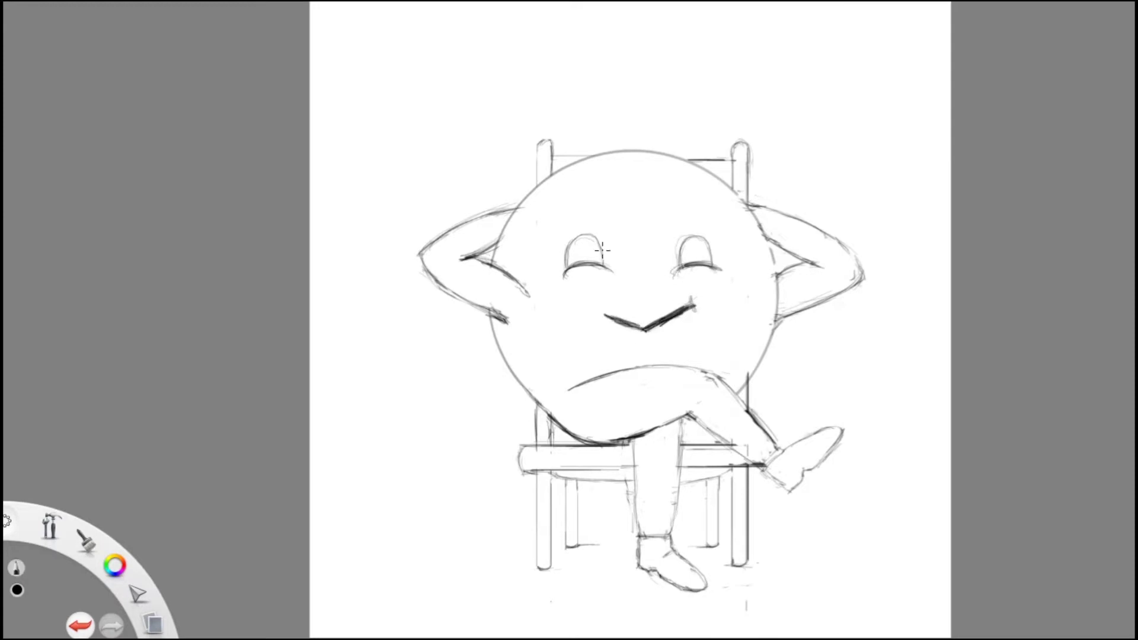
# - Clean up the domed eyelids and darken the curved lash lines beneath both closed eyes
pyautogui.scroll(4, 520, 273)
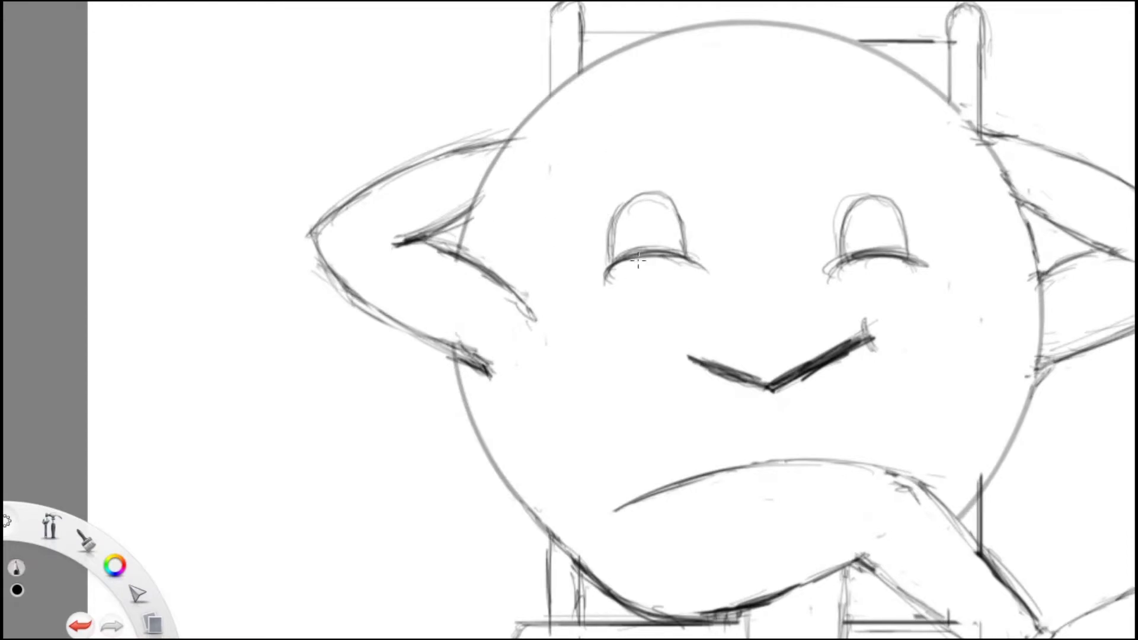
pyautogui.moveTo(829, 282); pyautogui.dragTo(857, 266)
pyautogui.moveTo(839, 196)
pyautogui.mouseDown()
pyautogui.moveTo(845, 262)
pyautogui.moveTo(926, 267)
pyautogui.mouseUp()
pyautogui.moveTo(607, 269); pyautogui.dragTo(696, 259)
pyautogui.moveTo(830, 267); pyautogui.dragTo(901, 264)
# - Thin the mouth's heavy strokes and remove the small hook at its raised corner
pyautogui.scroll(2, 859, 223)
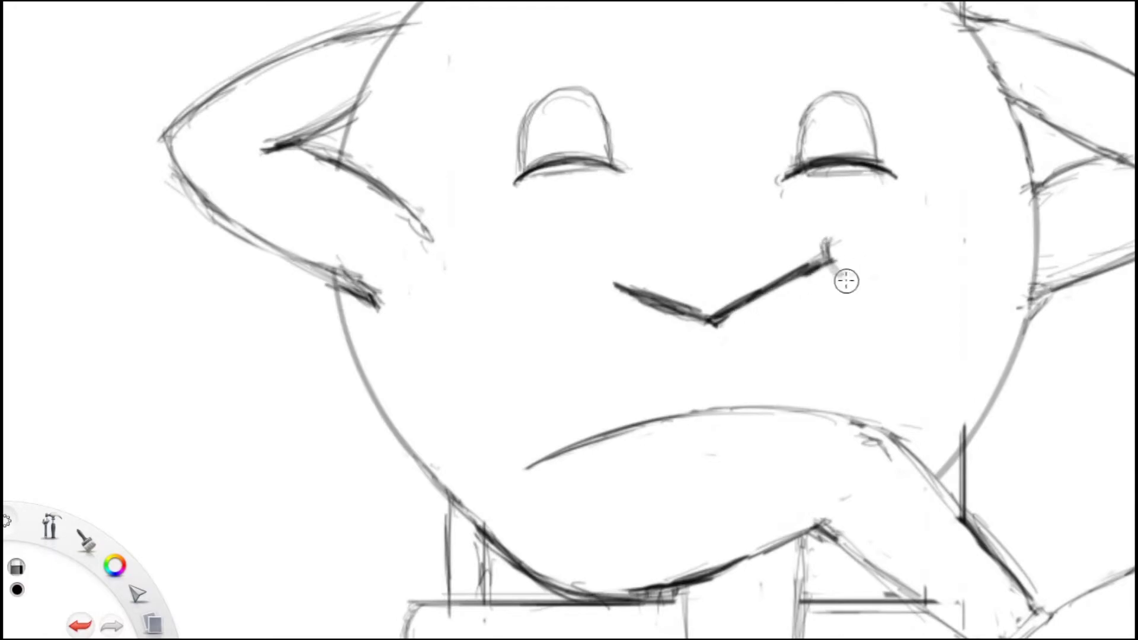
pyautogui.moveTo(629, 293)
pyautogui.mouseDown()
pyautogui.moveTo(666, 320)
pyautogui.moveTo(746, 314)
pyautogui.mouseUp()
pyautogui.scroll(-3, 747, 315)
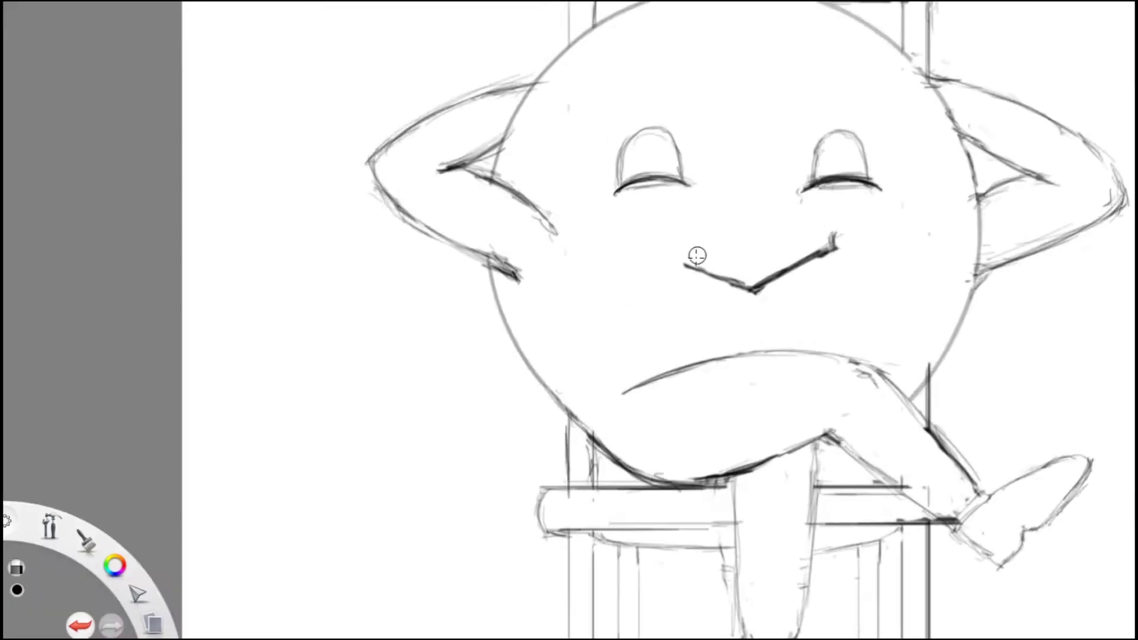
pyautogui.scroll(3, 694, 254)
pyautogui.moveTo(883, 234); pyautogui.dragTo(910, 220)
pyautogui.press('e')
pyautogui.moveTo(681, 302); pyautogui.dragTo(738, 270)
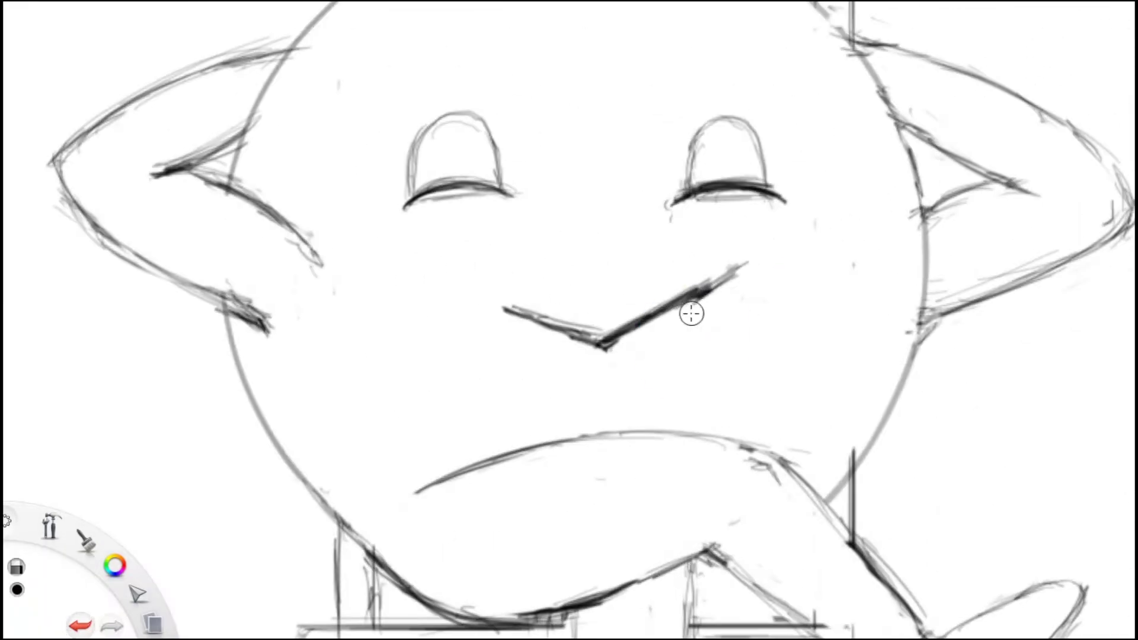
pyautogui.scroll(-3, 732, 285)
pyautogui.scroll(3, 762, 261)
pyautogui.hotkey('ctrl', 'z')
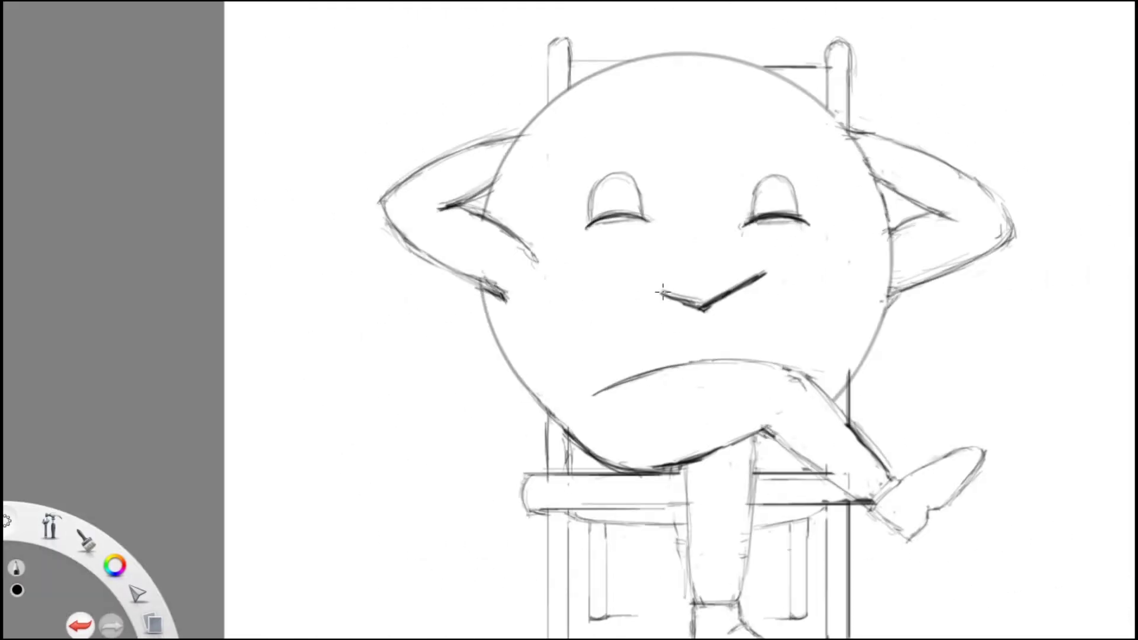
# - Select the mouth, make it slightly larger and lower on the face, and clear the selection
pyautogui.moveTo(630, 259); pyautogui.dragTo(783, 343)
pyautogui.hotkey('ctrl', 'd')
pyautogui.scroll(3, 767, 313)
pyautogui.scroll(-3, 767, 306)
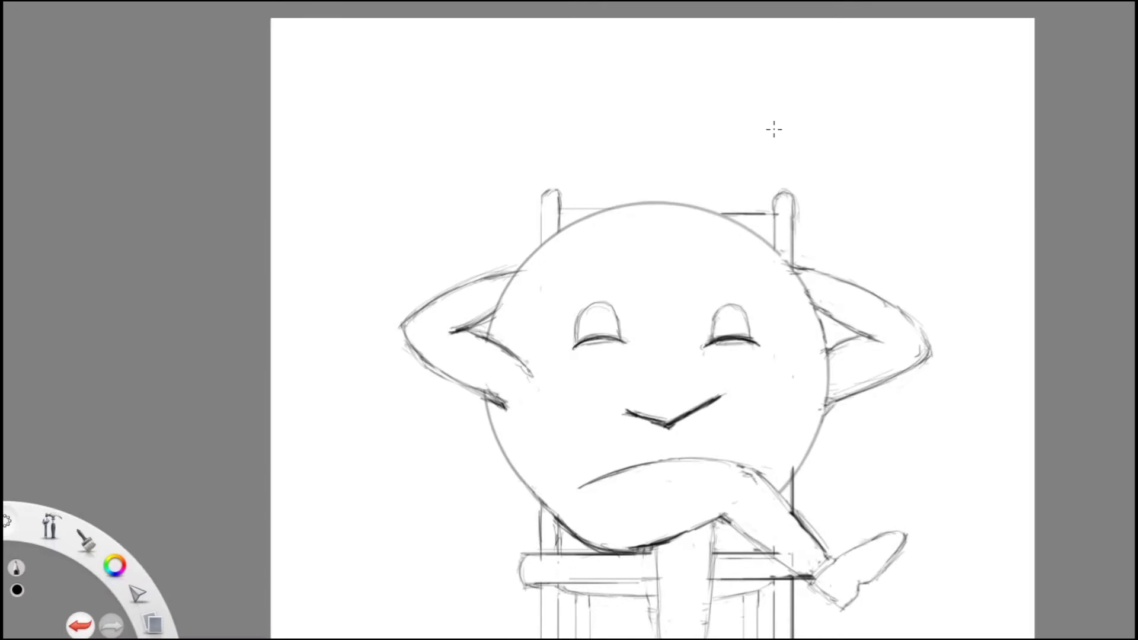
# - Draw a flat halo of concentric ellipses above the head using the ellipse guide, and dismiss the guide
pyautogui.press('e')
pyautogui.moveTo(546, 353); pyautogui.dragTo(651, 119)
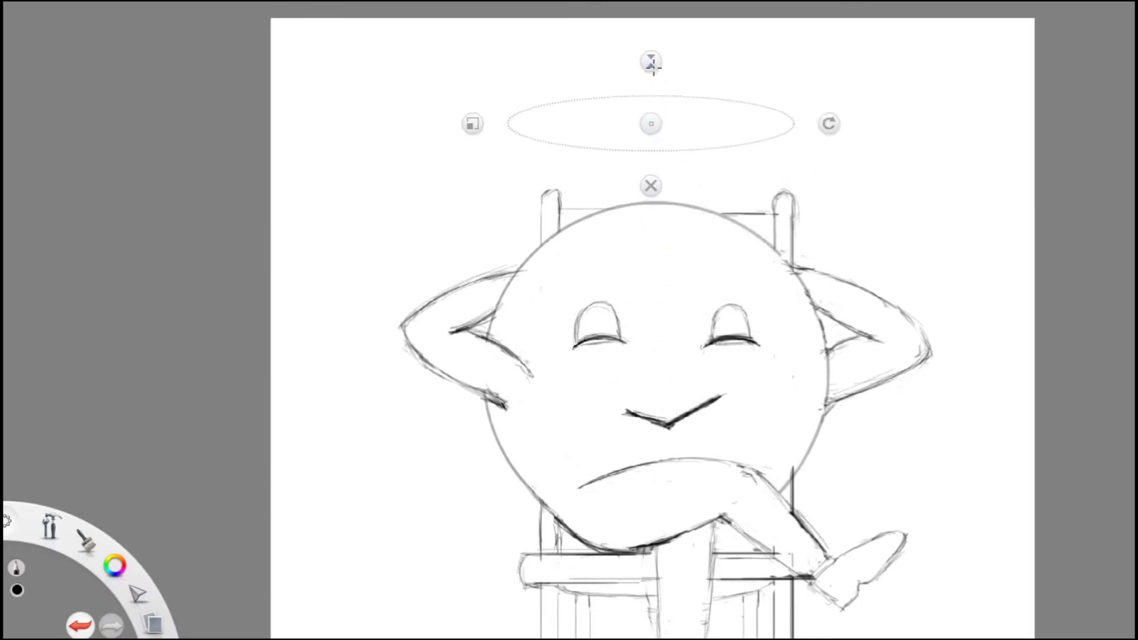
pyautogui.moveTo(509, 127); pyautogui.dragTo(527, 127)
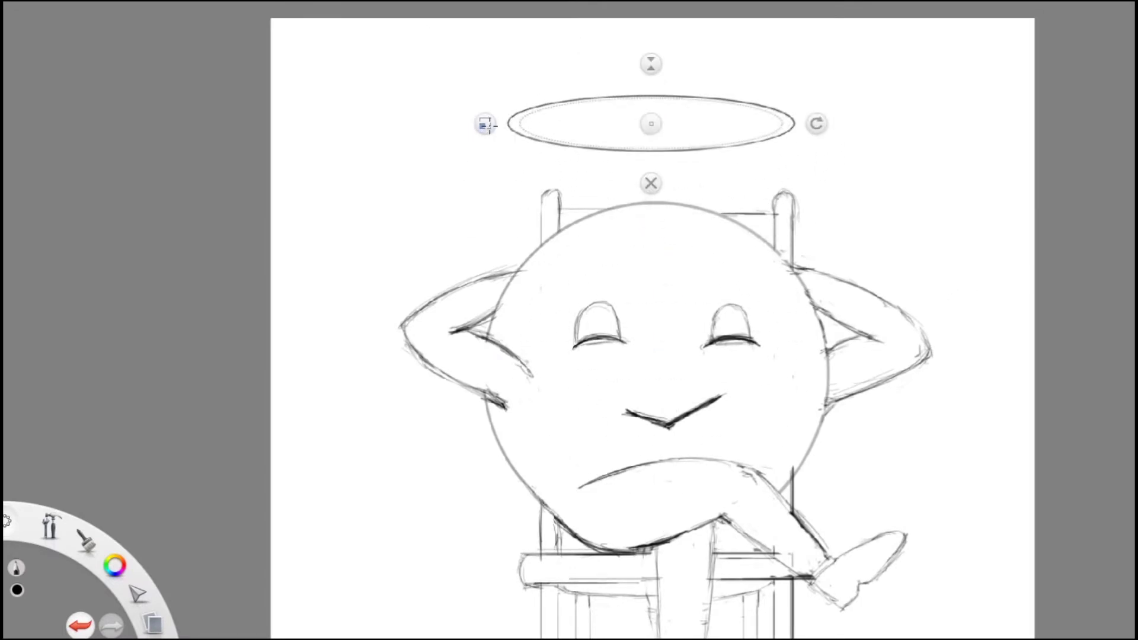
pyautogui.moveTo(521, 124)
pyautogui.mouseDown()
pyautogui.moveTo(534, 124)
pyautogui.moveTo(481, 124)
pyautogui.mouseUp()
pyautogui.moveTo(651, 63); pyautogui.dragTo(651, 53)
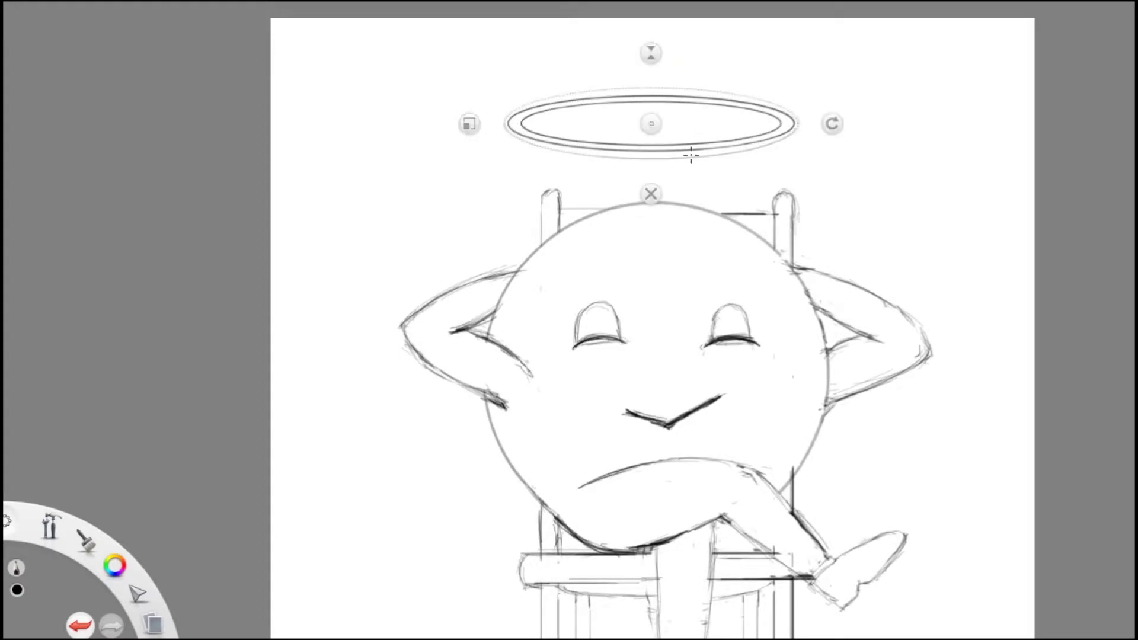
pyautogui.press('Escape')
# - Sketch a horizontal floor line on both sides of the chair, with a few short strokes on the ground
pyautogui.scroll(-5, 747, 138)
pyautogui.moveTo(579, 476); pyautogui.dragTo(432, 474)
pyautogui.moveTo(768, 467); pyautogui.dragTo(925, 468)
pyautogui.moveTo(579, 466); pyautogui.dragTo(398, 465)
pyautogui.moveTo(560, 460); pyautogui.dragTo(519, 460)
pyautogui.moveTo(922, 456)
pyautogui.mouseDown()
pyautogui.moveTo(782, 457)
pyautogui.moveTo(803, 465)
pyautogui.mouseUp()
pyautogui.press('e')
pyautogui.moveTo(553, 474)
pyautogui.mouseDown()
pyautogui.moveTo(591, 456)
pyautogui.moveTo(469, 461)
pyautogui.mouseUp()
pyautogui.moveTo(580, 454); pyautogui.dragTo(396, 454)
pyautogui.moveTo(529, 465); pyautogui.dragTo(480, 471)
# - Add a second vertical edge line to each of the chair's back posts to give them thickness
pyautogui.scroll(5, 585, 292)
pyautogui.moveTo(841, 237); pyautogui.dragTo(842, 373)
pyautogui.moveTo(836, 287); pyautogui.dragTo(835, 364)
pyautogui.scroll(-5, 693, 358)
pyautogui.scroll(3, 693, 358)
pyautogui.moveTo(486, 252); pyautogui.dragTo(482, 379)
pyautogui.scroll(-3, 698, 523)
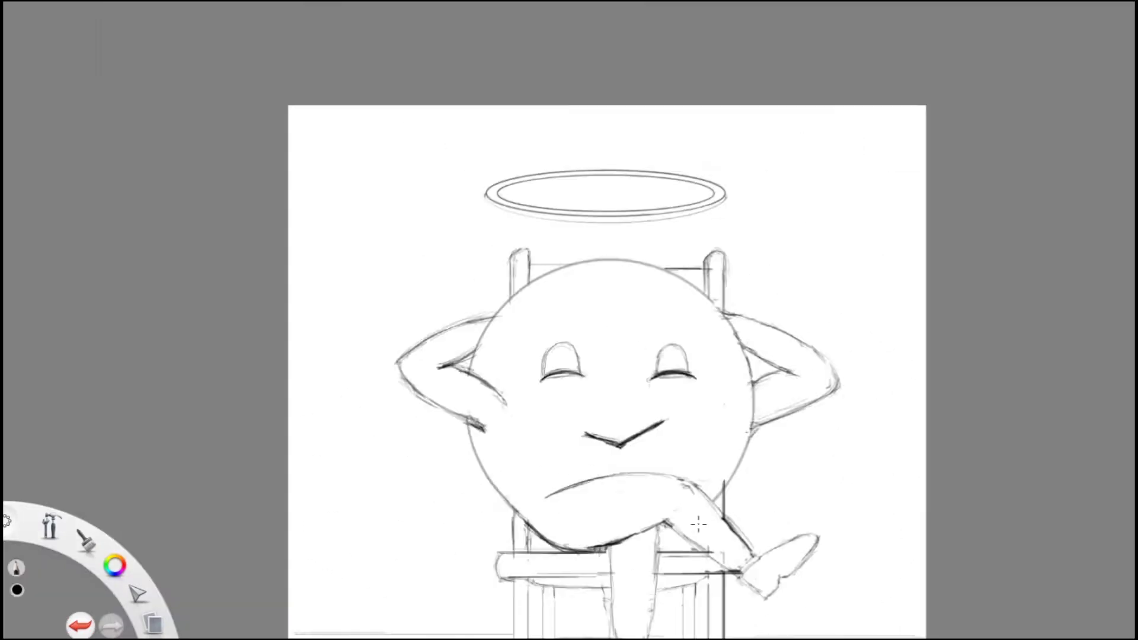
# - Add side edges to the chair legs and darken the seat's lower front edge
pyautogui.scroll(5, 699, 523)
pyautogui.moveTo(709, 244); pyautogui.dragTo(715, 527)
pyautogui.moveTo(640, 278); pyautogui.dragTo(646, 393)
pyautogui.moveTo(647, 336); pyautogui.dragTo(652, 479)
pyautogui.moveTo(302, 444); pyautogui.dragTo(444, 441)
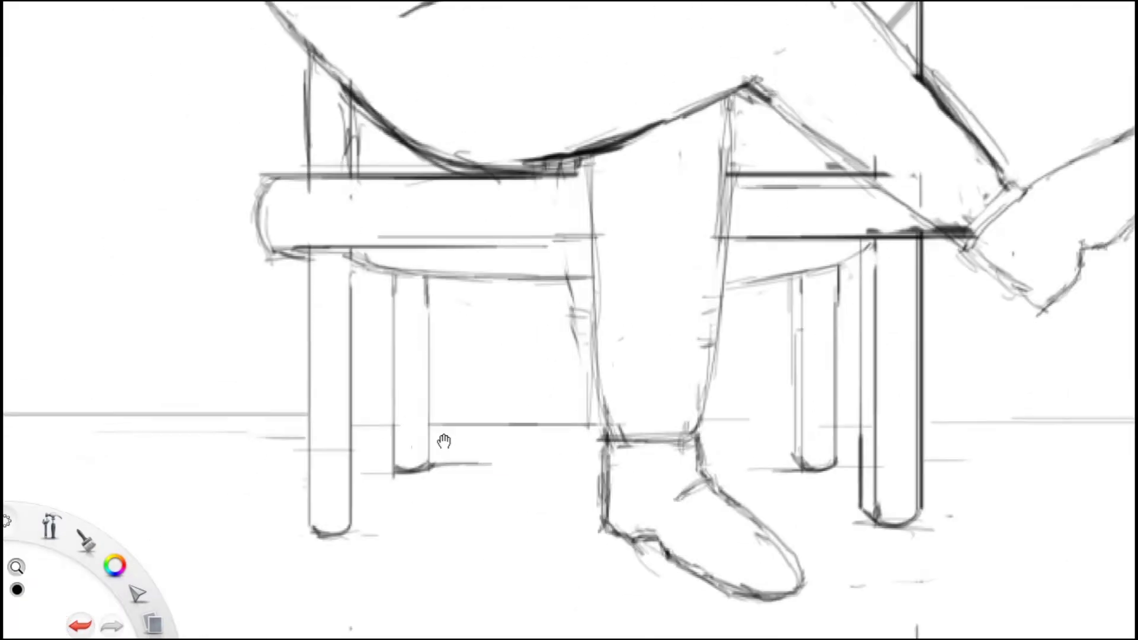
pyautogui.scroll(-5, 444, 441)
pyautogui.scroll(5, 415, 356)
pyautogui.moveTo(425, 353); pyautogui.dragTo(735, 355)
pyautogui.moveTo(732, 343); pyautogui.dragTo(412, 342)
pyautogui.scroll(-2, 412, 343)
pyautogui.moveTo(931, 339)
pyautogui.mouseDown()
pyautogui.moveTo(735, 339)
pyautogui.moveTo(942, 352)
pyautogui.mouseUp()
pyautogui.scroll(-5, 770, 356)
pyautogui.scroll(2, 793, 394)
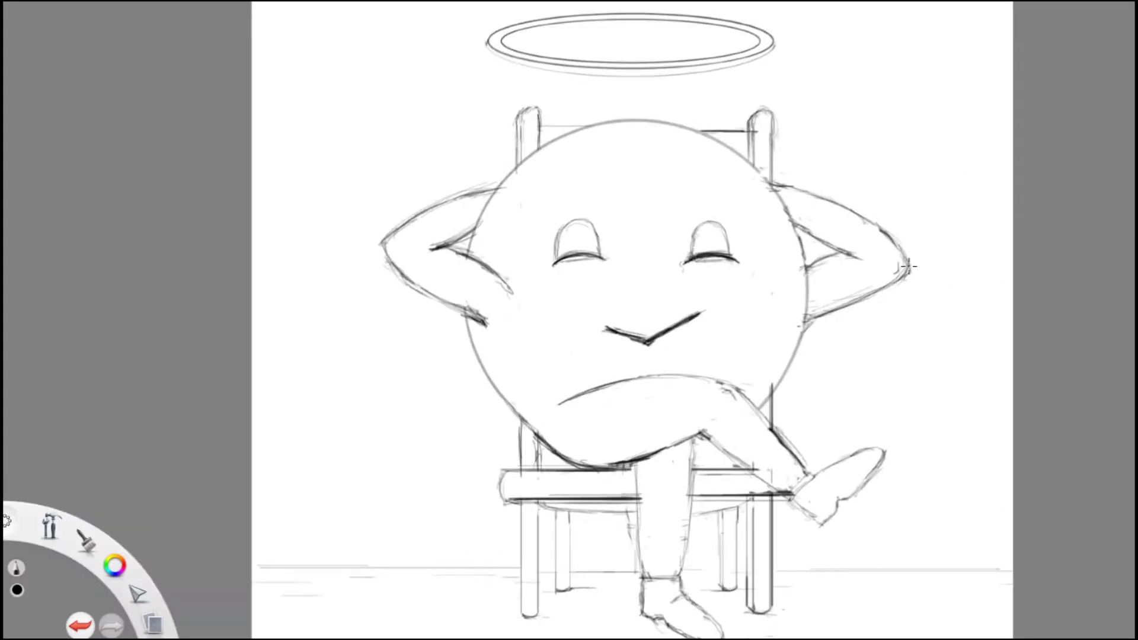
# - Draw jagged continent coastlines across the upper part of the globe and beside the first forearm
pyautogui.scroll(-4, 907, 267)
pyautogui.scroll(1, 775, 287)
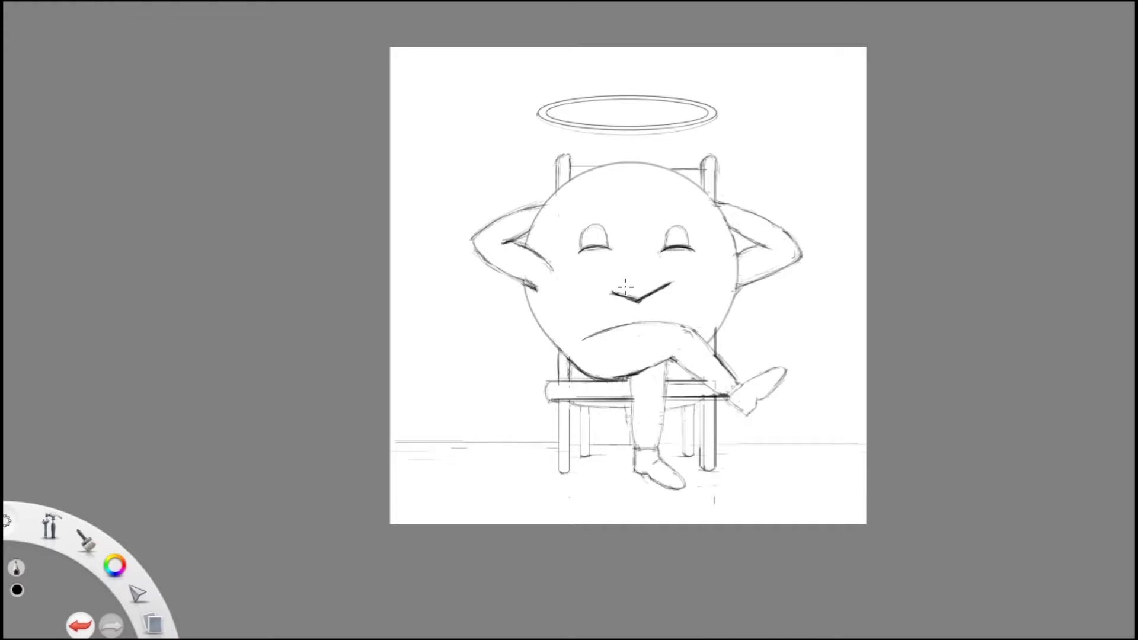
pyautogui.scroll(3, 737, 227)
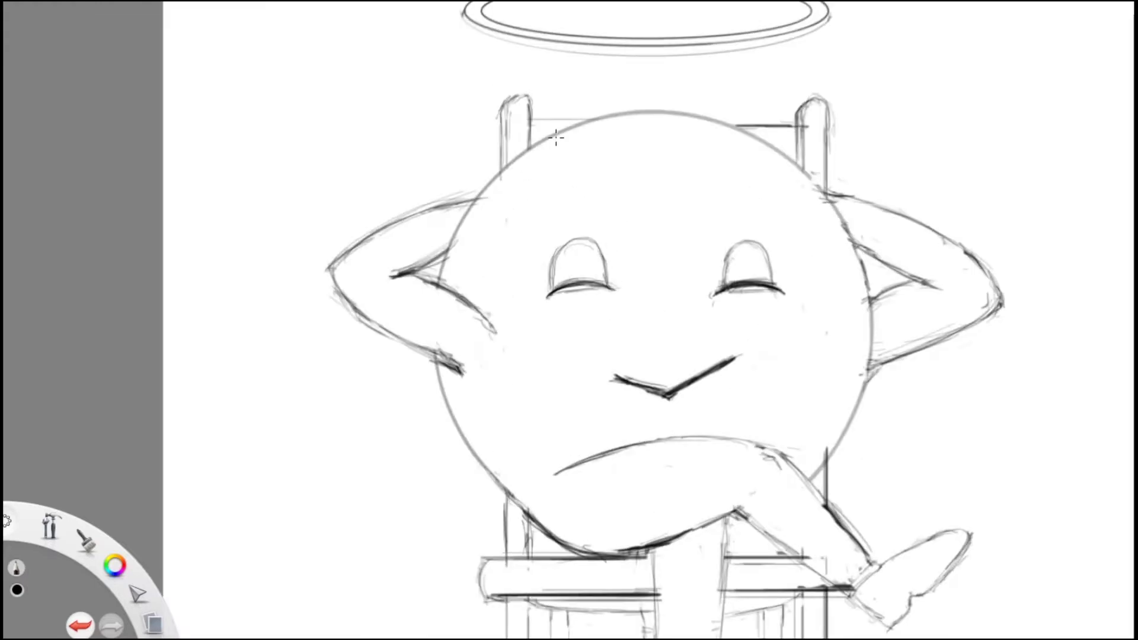
pyautogui.moveTo(643, 113)
pyautogui.mouseDown()
pyautogui.moveTo(712, 242)
pyautogui.moveTo(856, 246)
pyautogui.mouseUp()
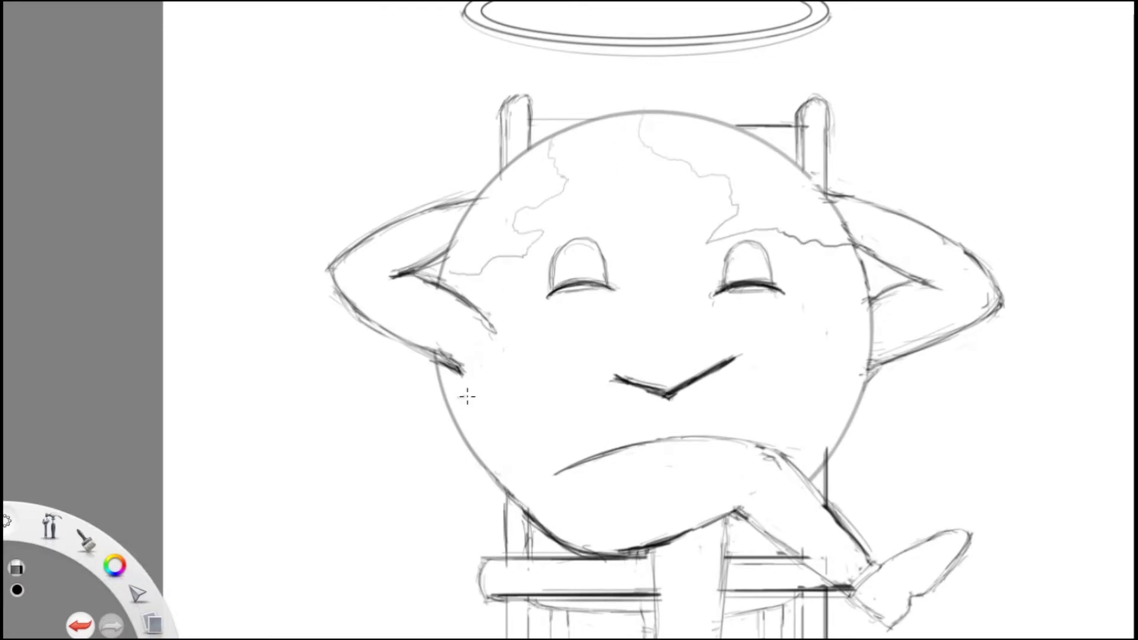
pyautogui.moveTo(487, 319)
pyautogui.mouseDown()
pyautogui.moveTo(564, 350)
pyautogui.moveTo(549, 421)
pyautogui.moveTo(465, 428)
pyautogui.mouseUp()
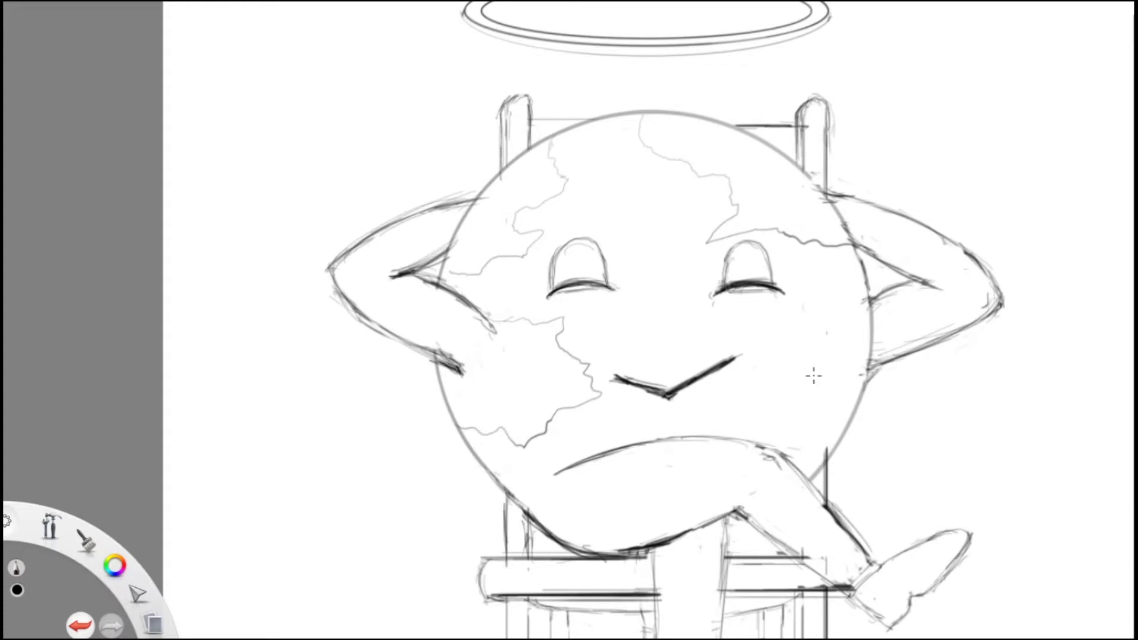
# - Outline a small island as the nose, and draw coastlines down the globe's far side and beneath the crossed thigh
pyautogui.press('e')
pyautogui.moveTo(646, 332); pyautogui.dragTo(651, 346)
pyautogui.moveTo(824, 456)
pyautogui.mouseDown()
pyautogui.moveTo(805, 400)
pyautogui.moveTo(828, 322)
pyautogui.moveTo(821, 246)
pyautogui.mouseUp()
pyautogui.moveTo(556, 521)
pyautogui.mouseDown()
pyautogui.moveTo(734, 508)
pyautogui.moveTo(523, 509)
pyautogui.mouseUp()
pyautogui.moveTo(717, 505); pyautogui.dragTo(560, 540)
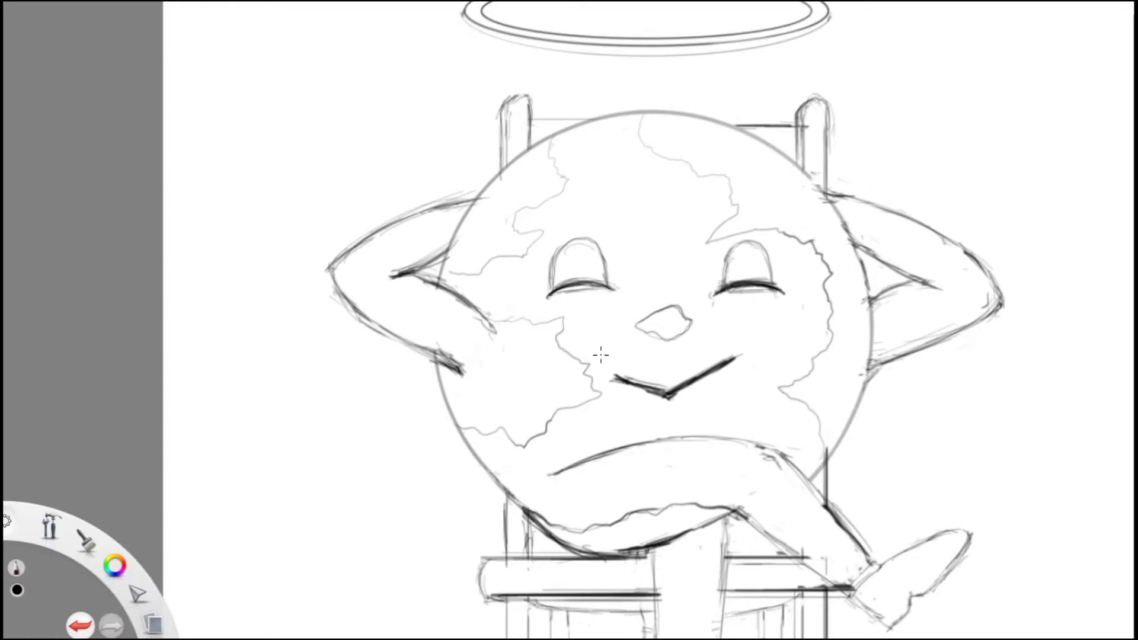
pyautogui.scroll(-3, 601, 355)
pyautogui.scroll(-3, 801, 232)
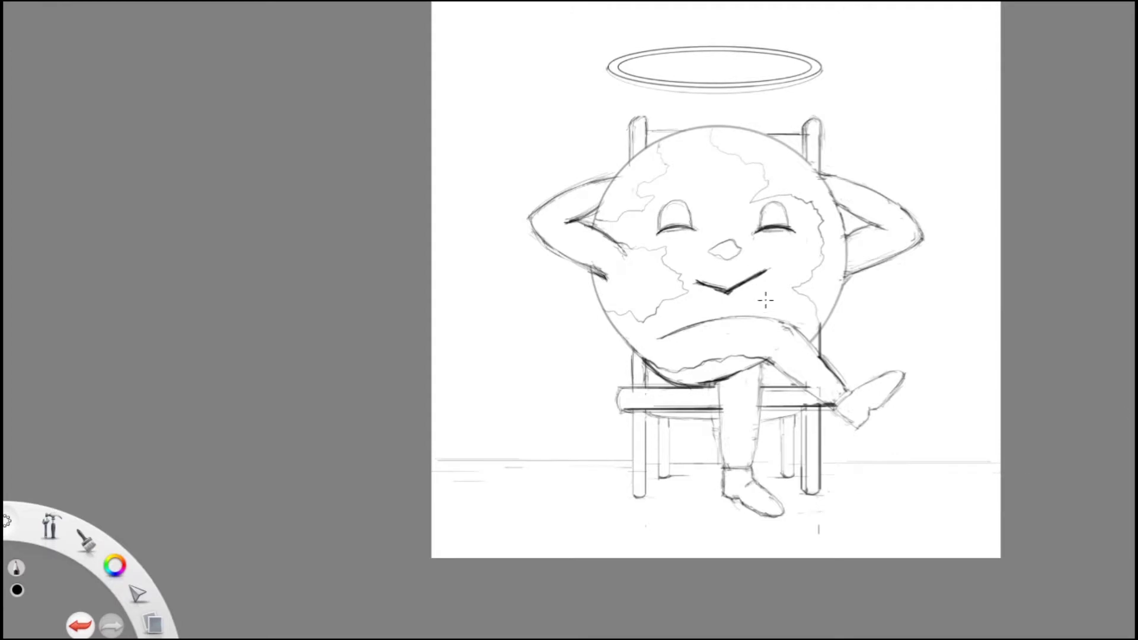
pyautogui.scroll(-2, 768, 303)
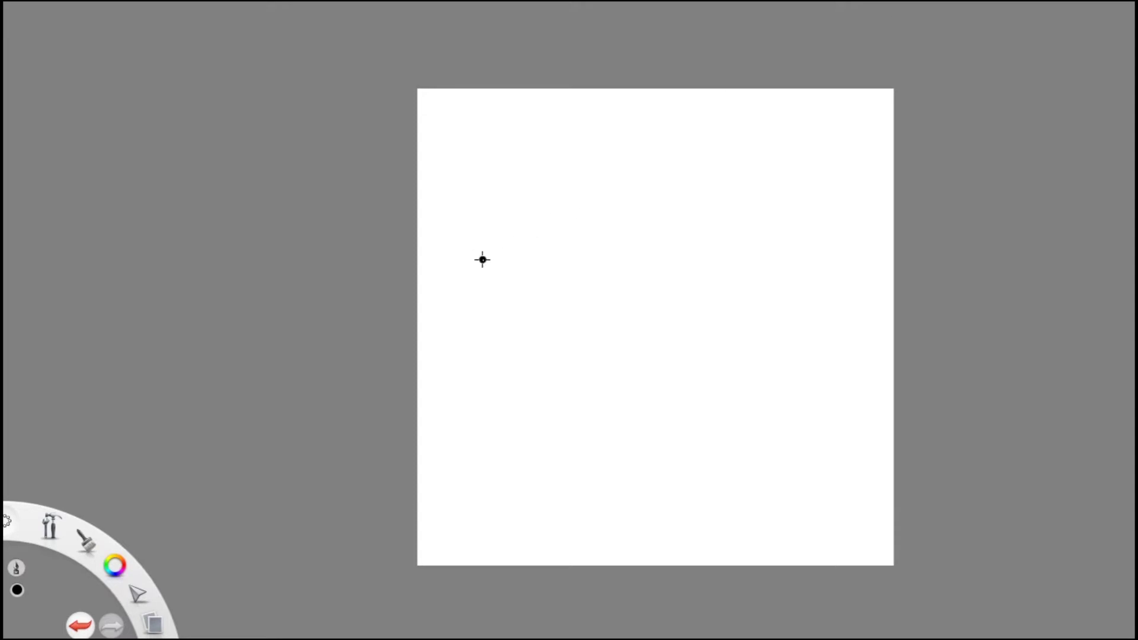
# - Handwrite the slanted word "Sketching" in thick black strokes on the blank canvas
pyautogui.moveTo(491, 234)
pyautogui.mouseDown()
pyautogui.moveTo(521, 297)
pyautogui.moveTo(477, 315)
pyautogui.mouseUp()
pyautogui.moveTo(516, 211); pyautogui.dragTo(556, 277)
pyautogui.moveTo(545, 218)
pyautogui.mouseDown()
pyautogui.moveTo(553, 264)
pyautogui.moveTo(617, 172)
pyautogui.moveTo(658, 178)
pyautogui.moveTo(647, 220)
pyautogui.mouseUp()
pyautogui.click(655, 198)
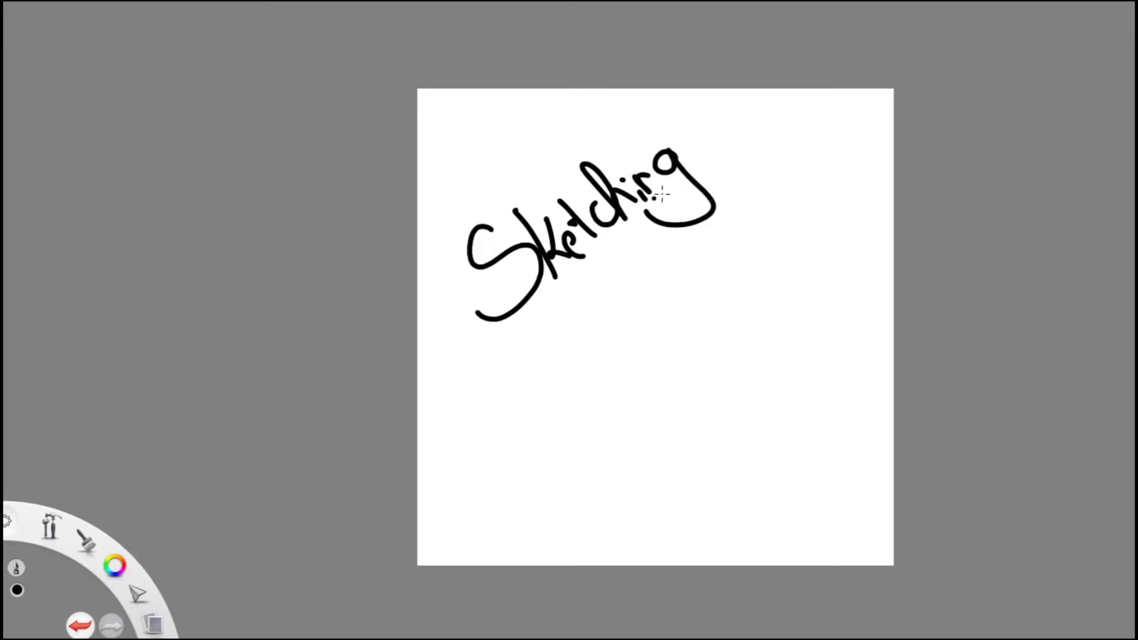
pyautogui.moveTo(660, 312)
pyautogui.mouseDown()
pyautogui.moveTo(712, 306)
pyautogui.moveTo(741, 277)
pyautogui.mouseUp()
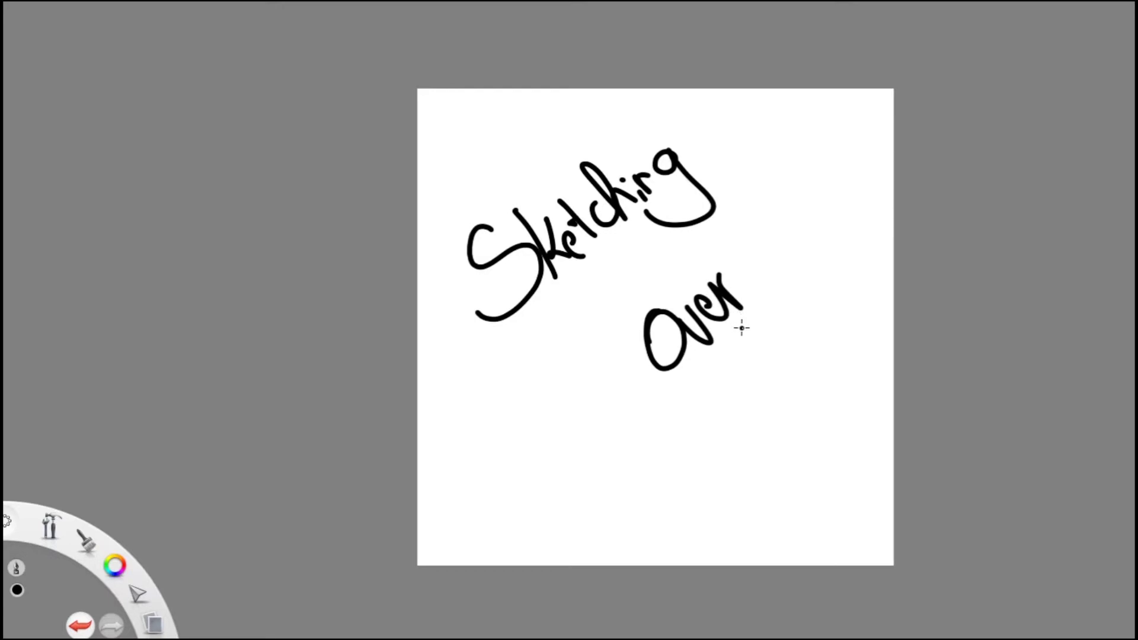
pyautogui.hotkey('ctrl', 'z')
pyautogui.hotkey('ctrl', 'z')
pyautogui.hotkey('ctrl', 'z')
# - Handwrite "done." below the word "Sketching"
pyautogui.moveTo(674, 333)
pyautogui.mouseDown()
pyautogui.moveTo(651, 384)
pyautogui.moveTo(754, 294)
pyautogui.moveTo(788, 292)
pyautogui.mouseUp()
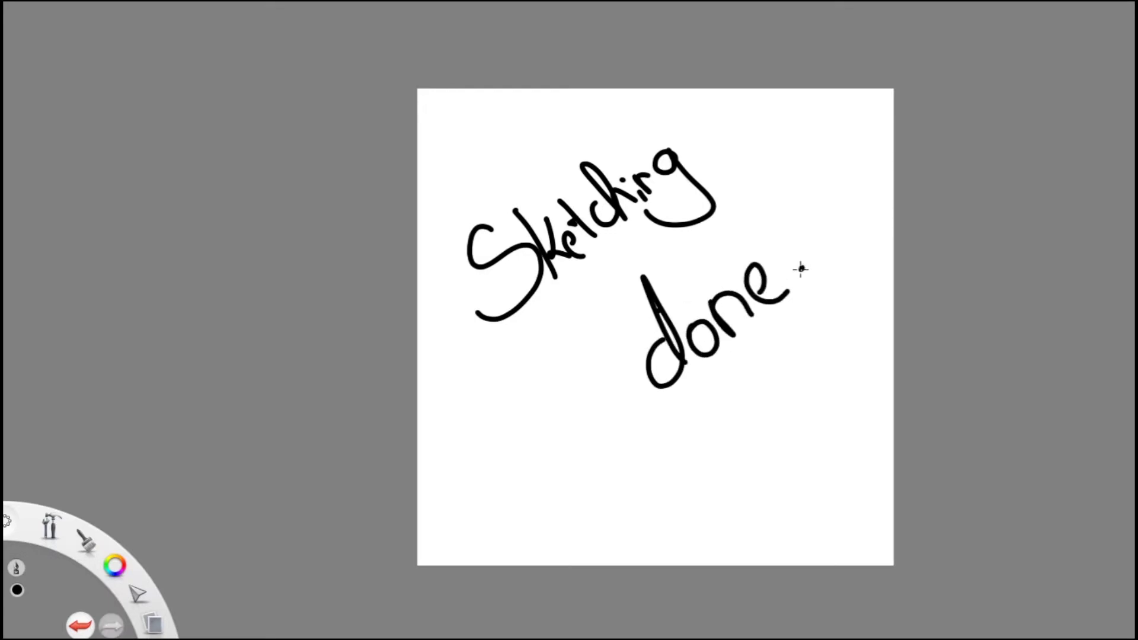
pyautogui.moveTo(681, 413); pyautogui.dragTo(830, 294)
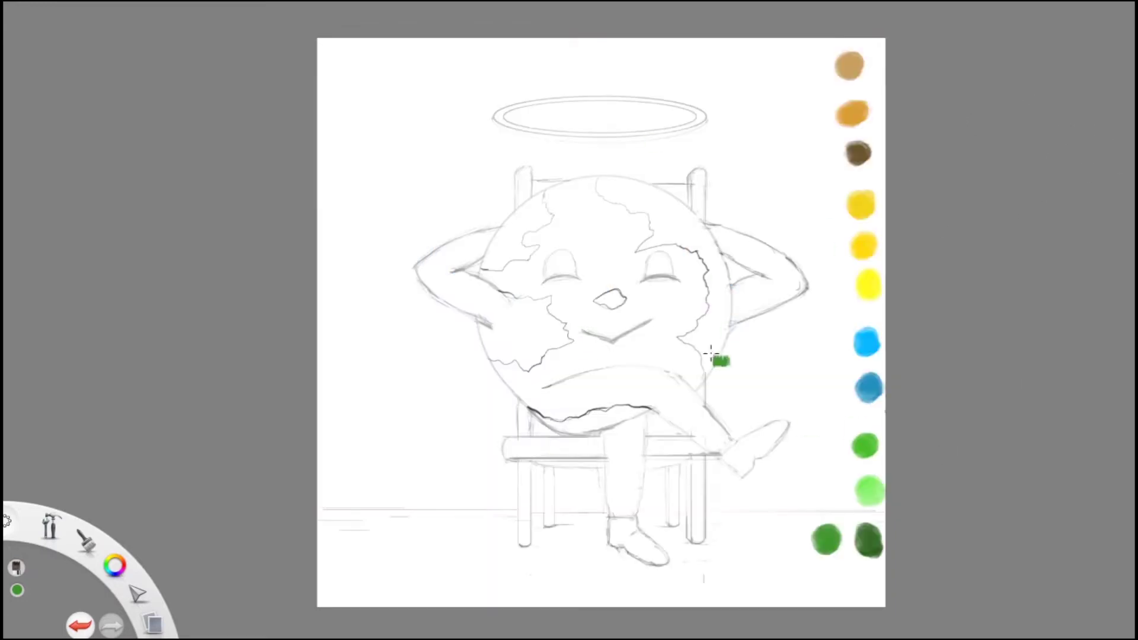
# - Fit the ellipse guide to the halo sketch, sample the bright yellow swatch, trace the halo ring, and dismiss the guide
pyautogui.moveTo(496, 68); pyautogui.dragTo(680, 117)
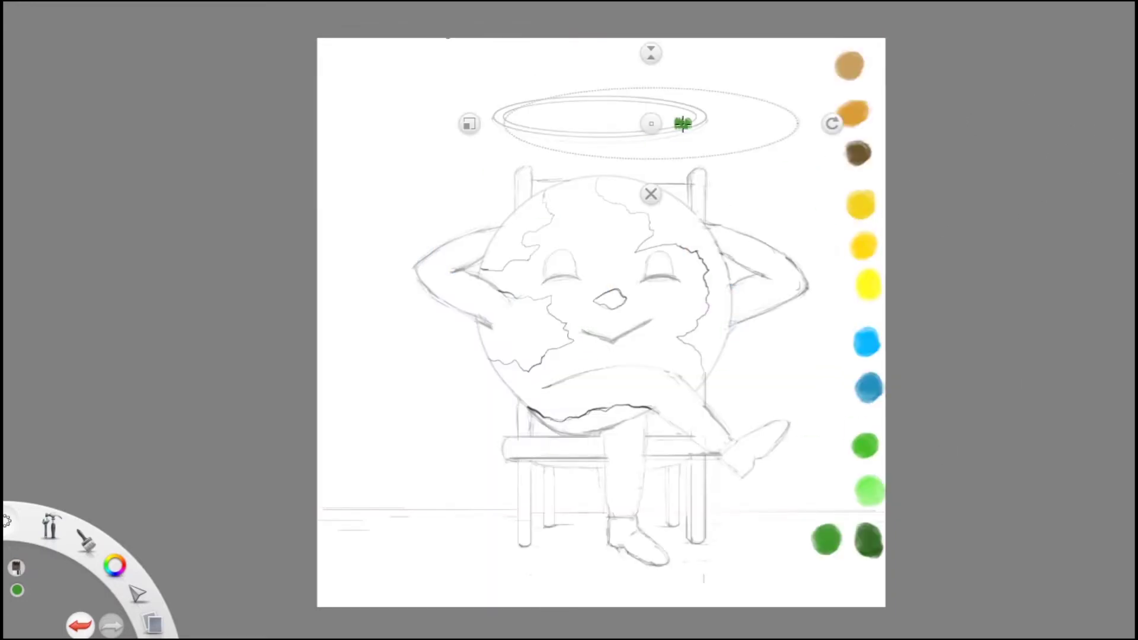
pyautogui.scroll(3, 594, 117)
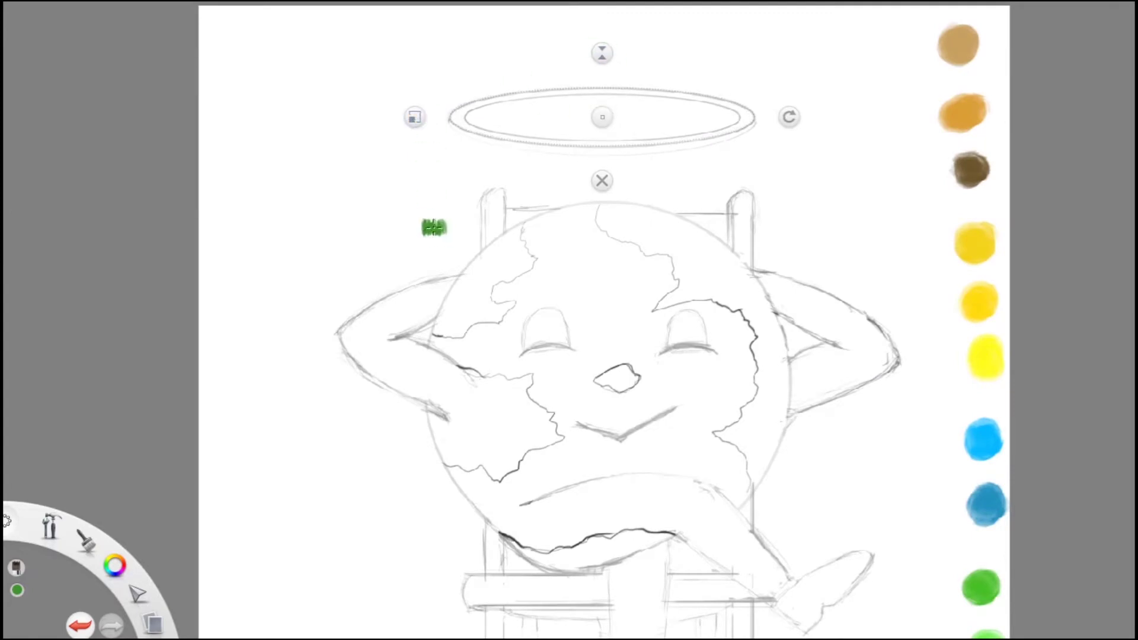
pyautogui.scroll(-2, 887, 297)
pyautogui.keyDown('alt'); pyautogui.click(744, 310); pyautogui.keyUp('alt')
pyautogui.scroll(-5, 531, 190)
pyautogui.scroll(6, 627, 191)
pyautogui.moveTo(464, 109); pyautogui.dragTo(460, 111)
pyautogui.click(602, 181)
# - Refit the ellipse guide to the yellow halo ring, touch up its band, and dismiss the guide
pyautogui.scroll(4, 447, 93)
pyautogui.scroll(-4, 736, 209)
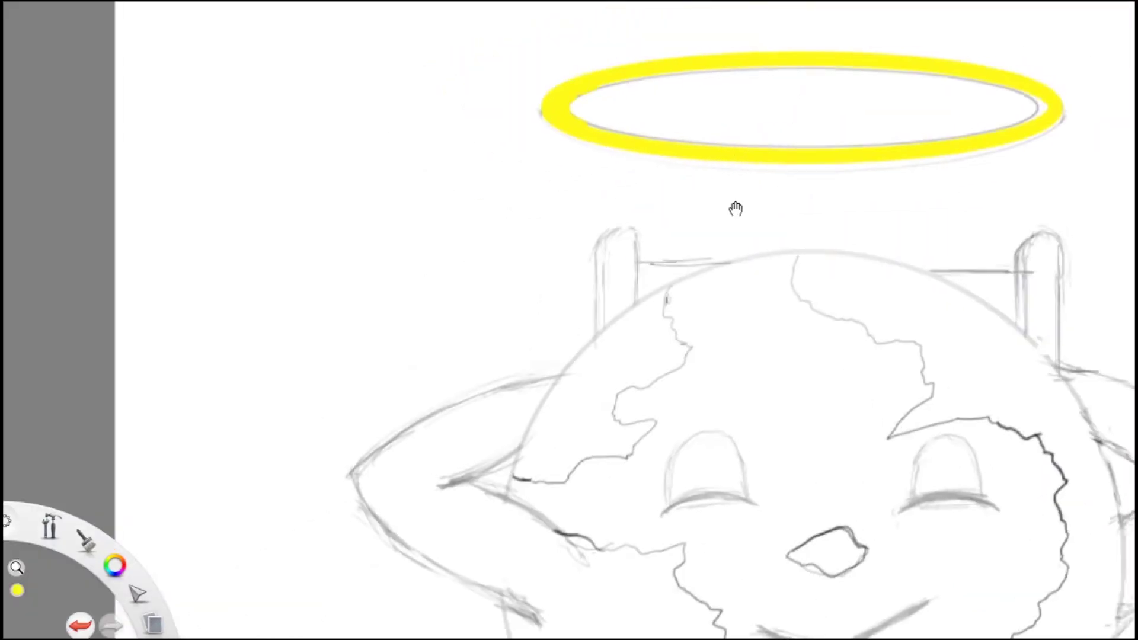
pyautogui.scroll(2, 640, 231)
pyautogui.press('4')
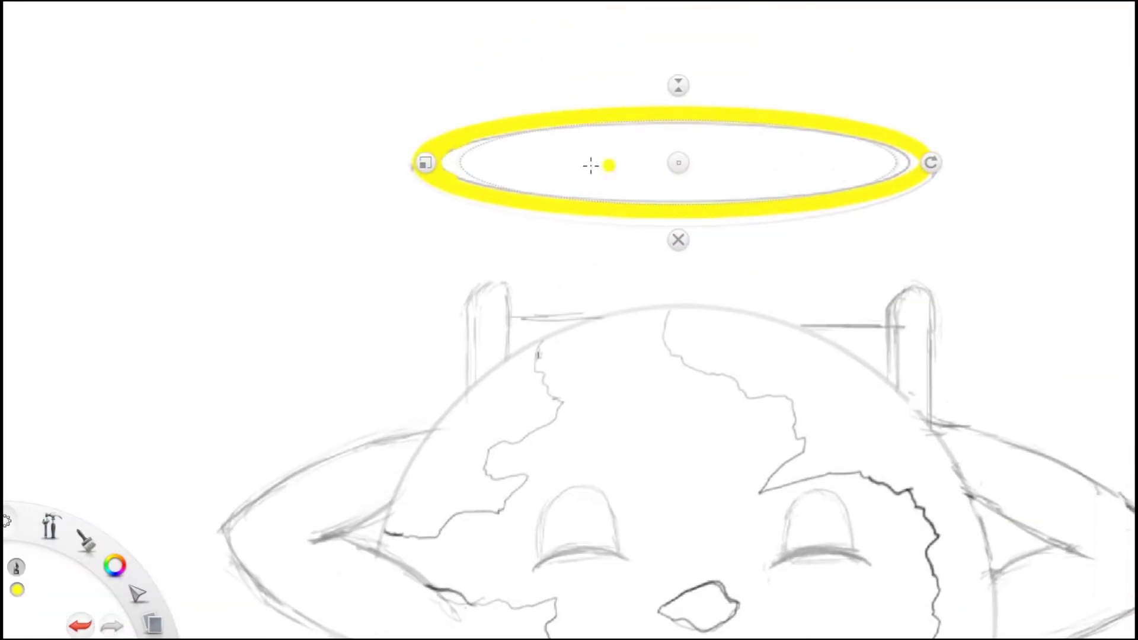
pyautogui.click(427, 163)
pyautogui.click(428, 165)
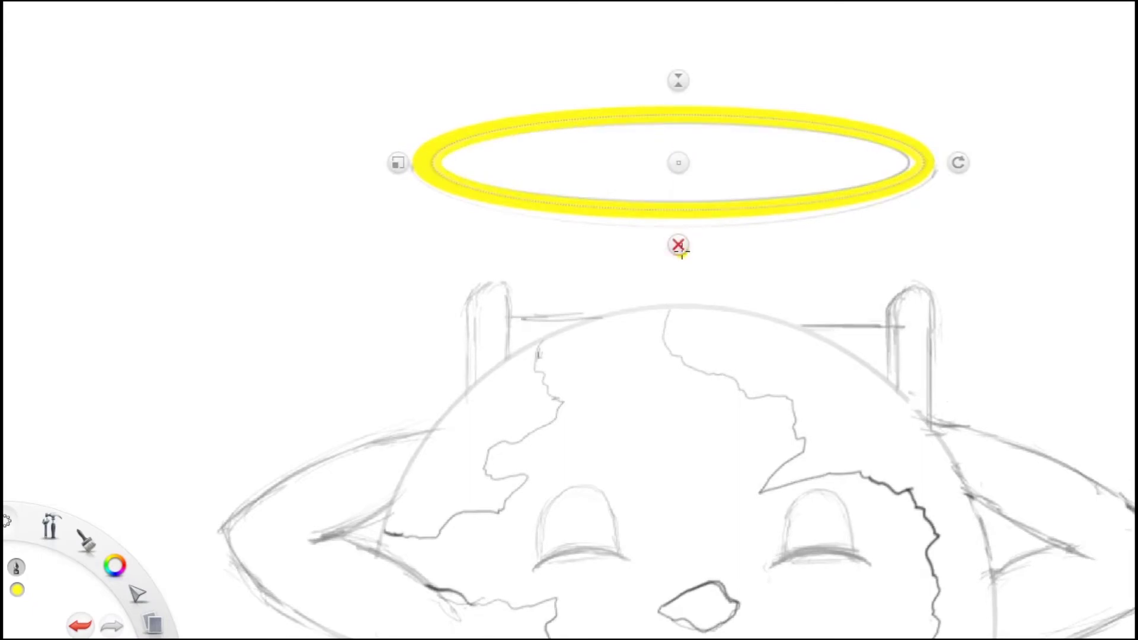
pyautogui.scroll(2, 902, 183)
pyautogui.scroll(-3, 863, 272)
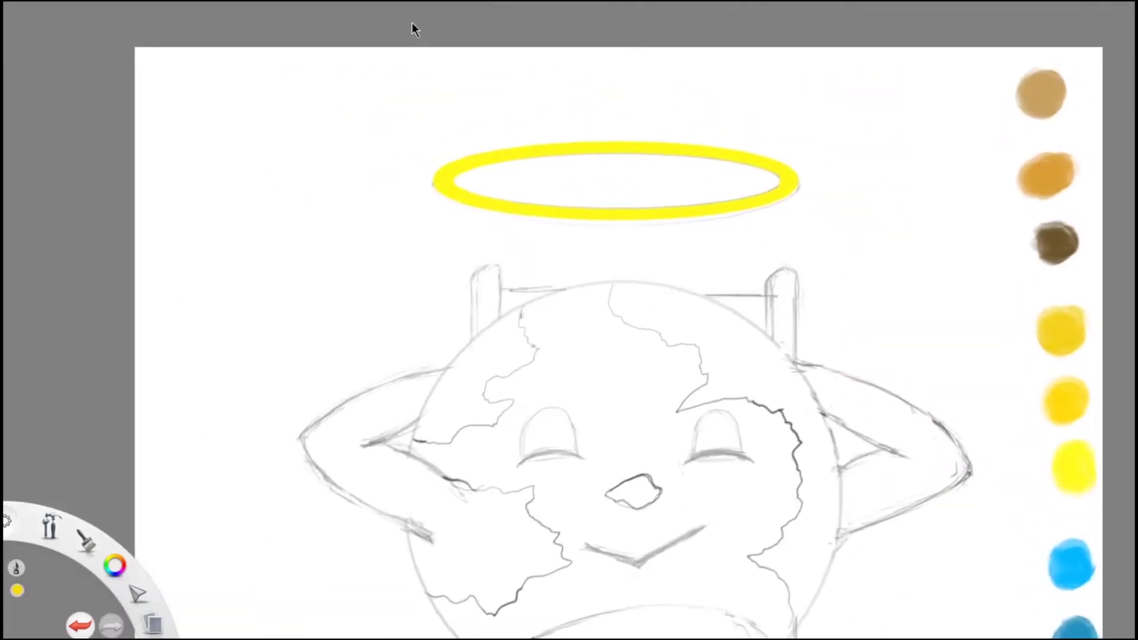
# - Fit the ellipse guide around the halo and trace a golden-yellow rim along the ring's lower outer edge
pyautogui.scroll(2, 646, 178)
pyautogui.moveTo(646, 181); pyautogui.dragTo(602, 180)
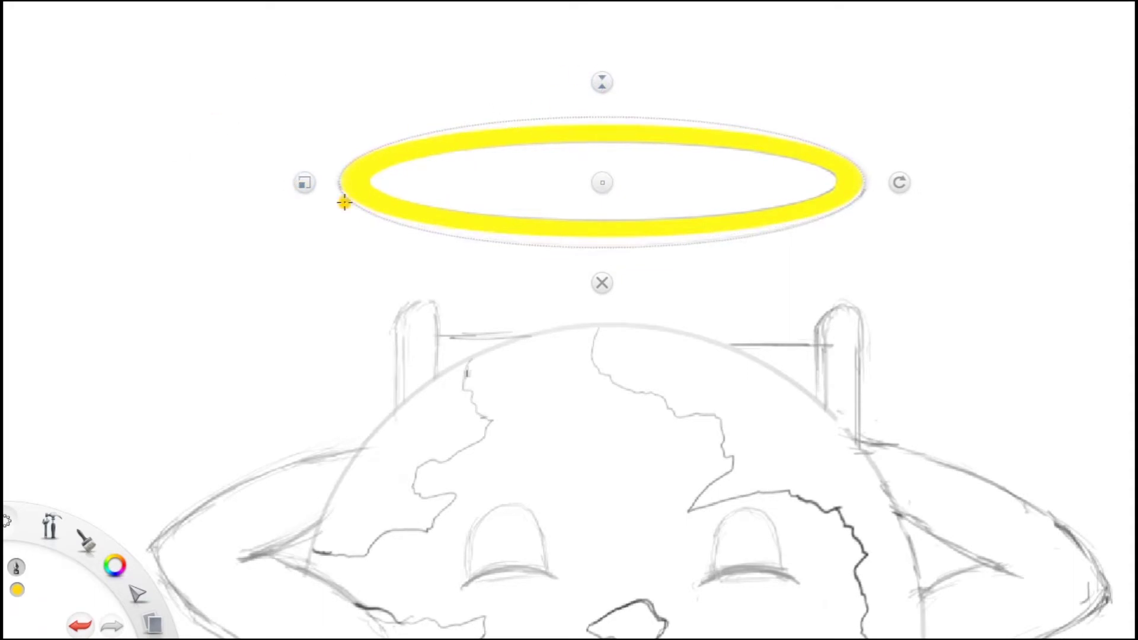
pyautogui.moveTo(859, 195); pyautogui.dragTo(342, 191)
pyautogui.scroll(3, 351, 187)
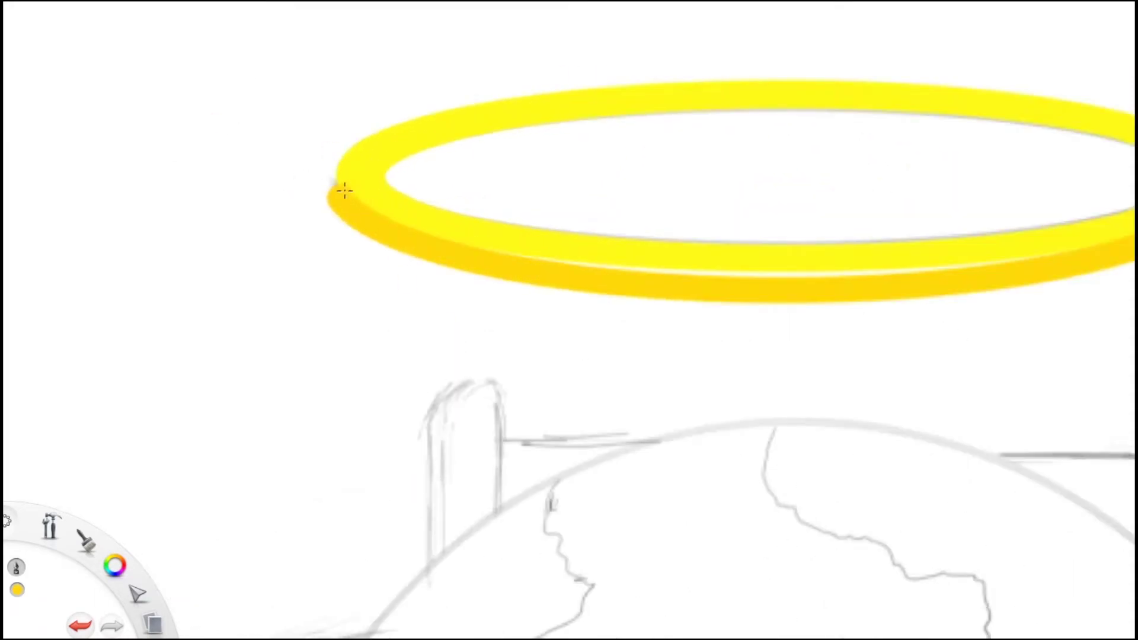
pyautogui.press('x')
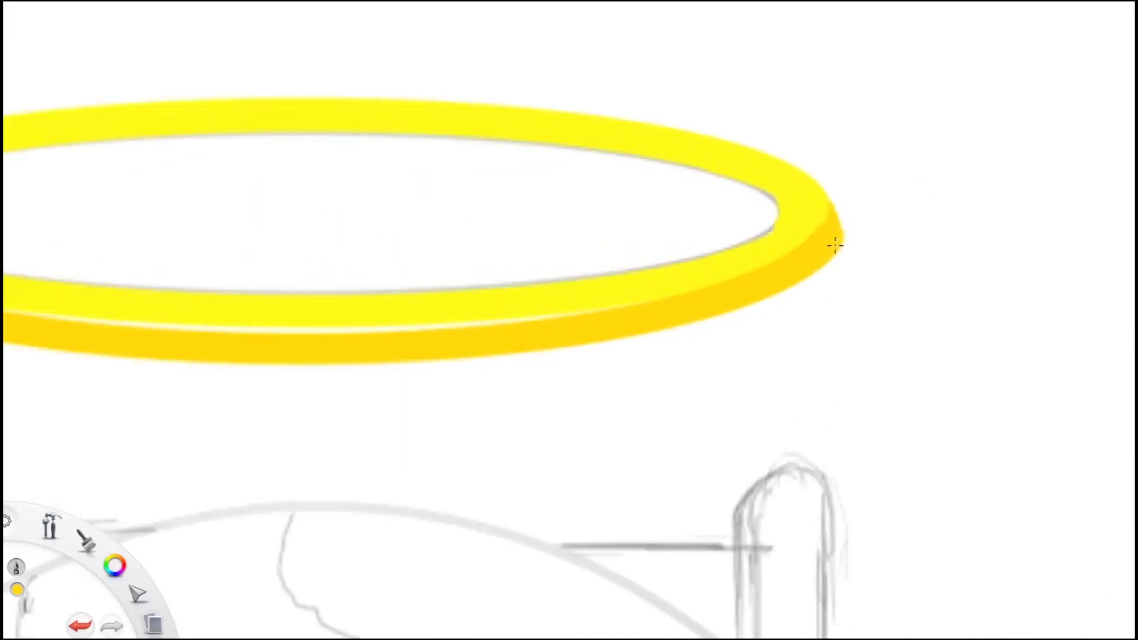
# - Fill the white gap between the halo's bright ring and its golden lower rim with golden yellow
pyautogui.scroll(-2, 837, 239)
pyautogui.moveTo(643, 279); pyautogui.dragTo(692, 297)
pyautogui.scroll(3, 725, 268)
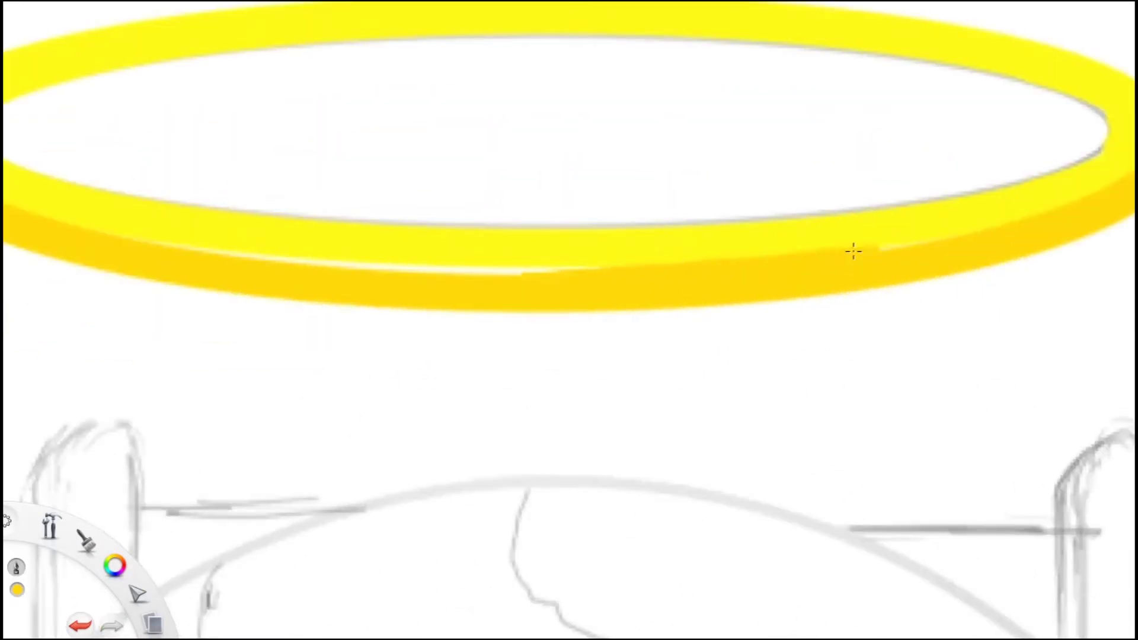
pyautogui.scroll(-3, 725, 269)
pyautogui.scroll(-2, 890, 267)
# - Using the ellipse guide, paint a thin golden-yellow band inside the halo's far edge and dismiss the guide
pyautogui.scroll(4, 891, 267)
pyautogui.moveTo(381, 231)
pyautogui.mouseDown()
pyautogui.moveTo(448, 202)
pyautogui.moveTo(753, 167)
pyautogui.mouseUp()
pyautogui.scroll(-2, 607, 218)
pyautogui.hotkey('ctrl', 'z')
pyautogui.press('v')
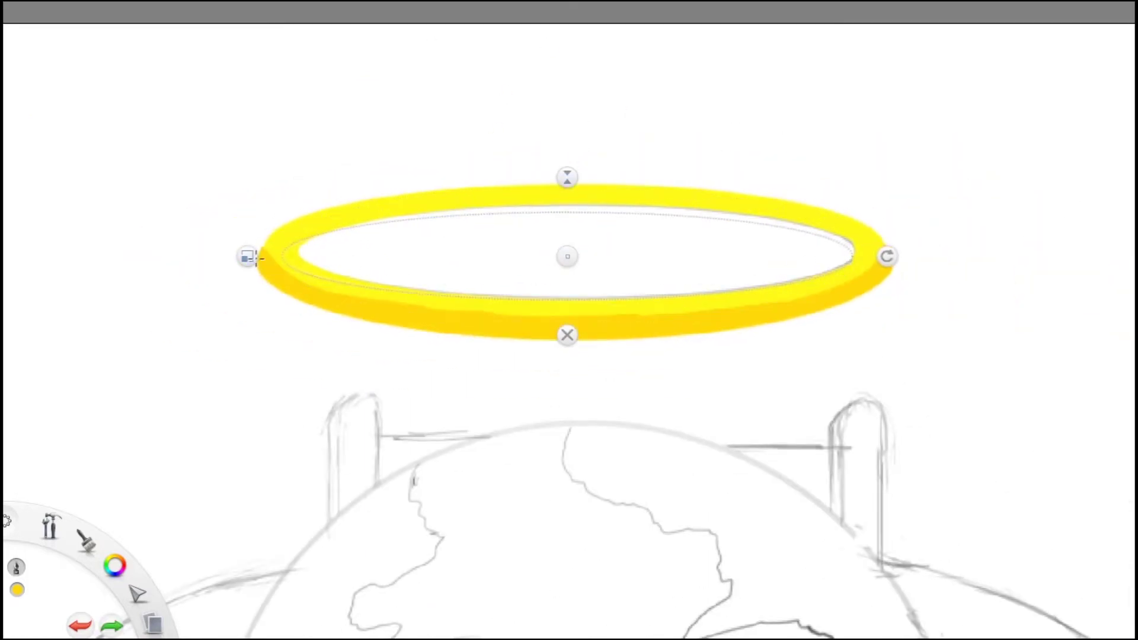
pyautogui.hotkey('ctrl', 'y')
pyautogui.hotkey('ctrl', 'y')
pyautogui.press('v')
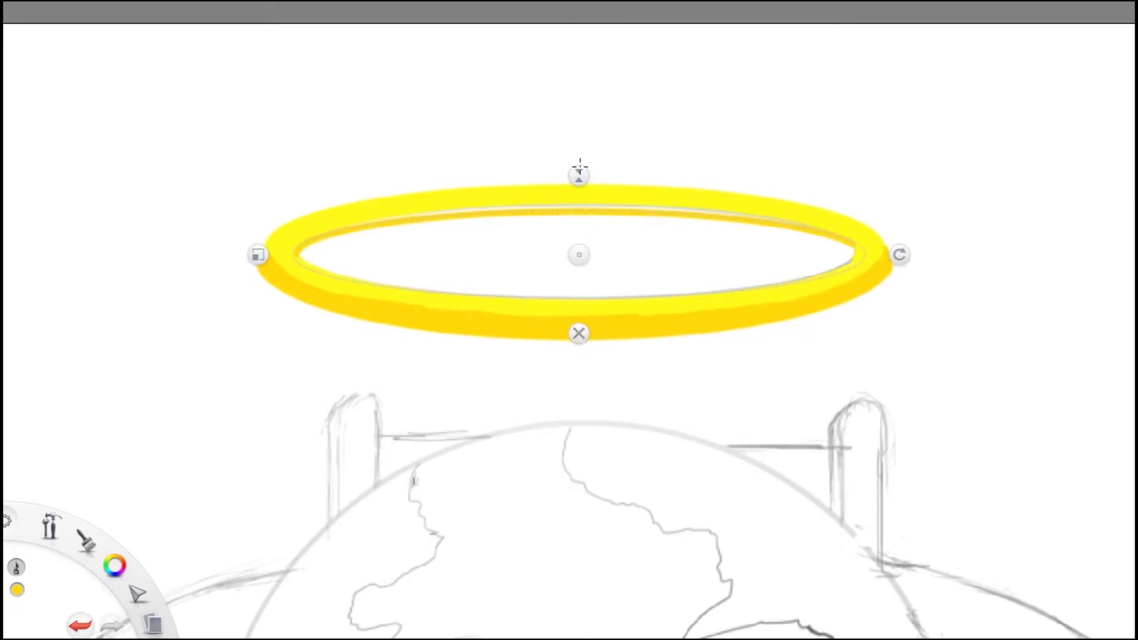
pyautogui.press('Escape')
pyautogui.scroll(1, 262, 254)
pyautogui.scroll(-3, 801, 305)
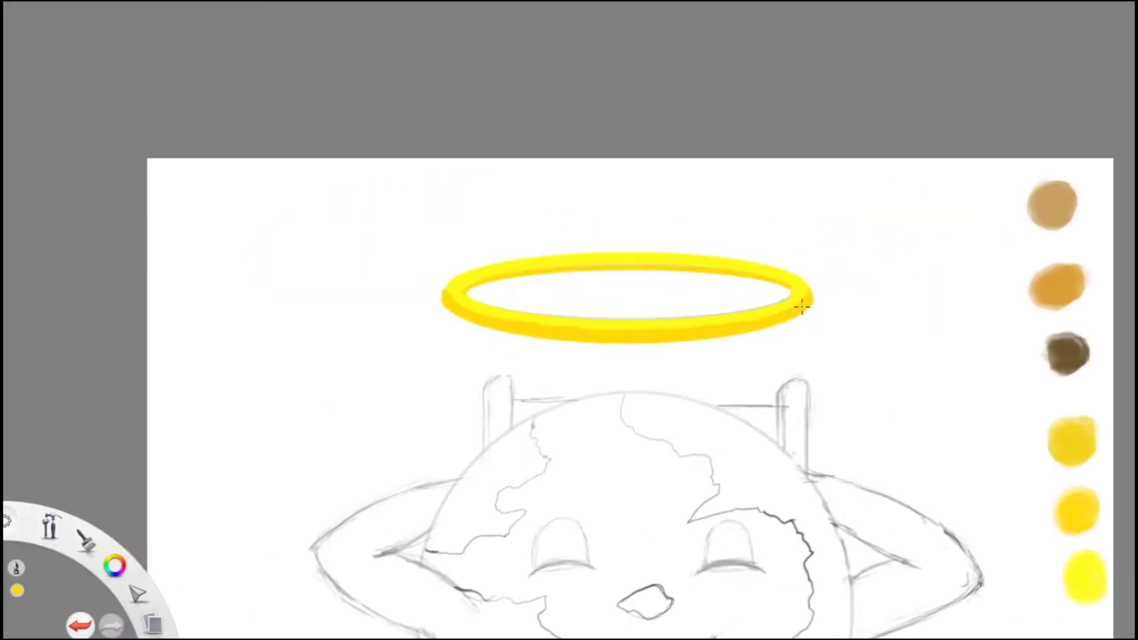
# - Clean up the halo's outer ends with the eraser
pyautogui.scroll(-1, 802, 306)
pyautogui.scroll(3, 803, 326)
pyautogui.scroll(-3, 805, 241)
pyautogui.scroll(2, 296, 277)
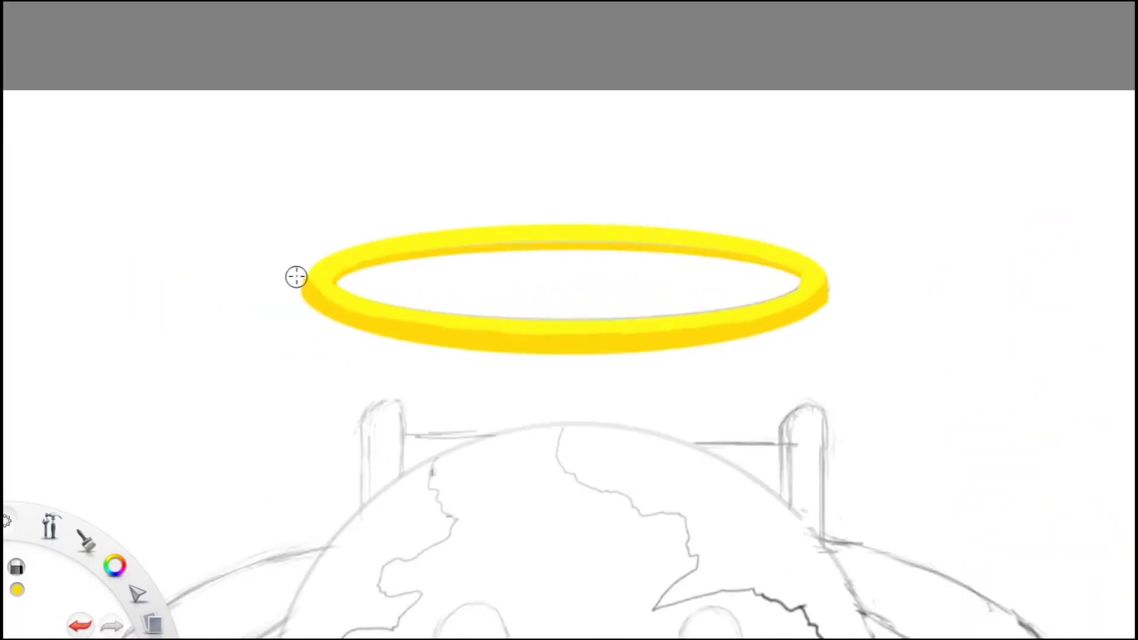
pyautogui.scroll(-3, 314, 264)
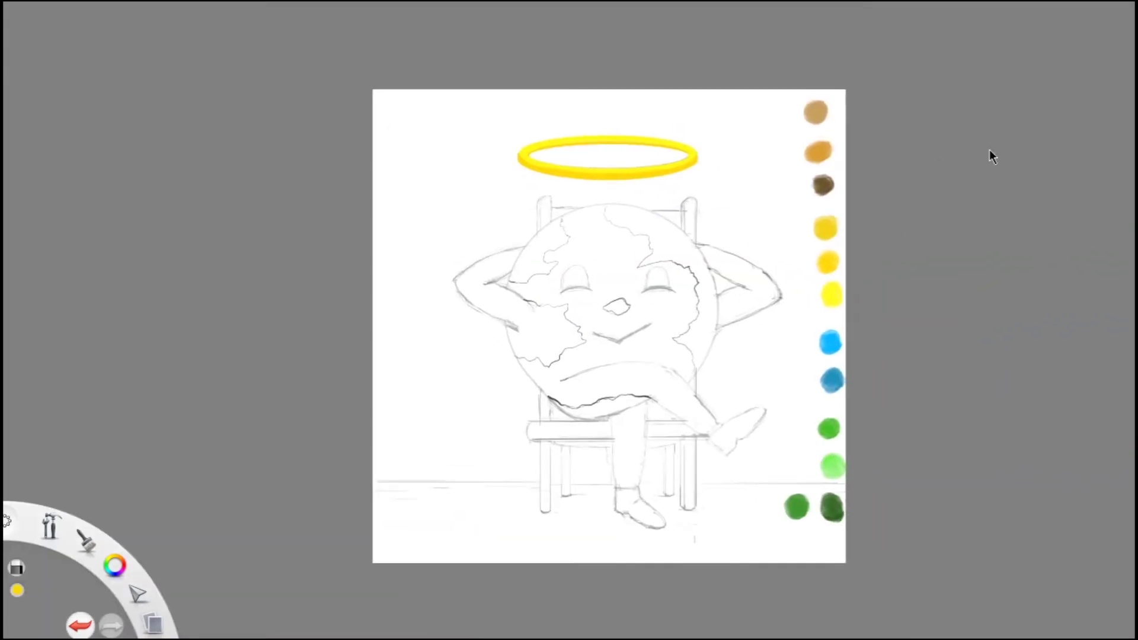
# - Sample the bright blue swatch and paint the ocean areas within a circular selection of the globe
pyautogui.click(828, 349)
pyautogui.scroll(2, 615, 270)
pyautogui.press('e')
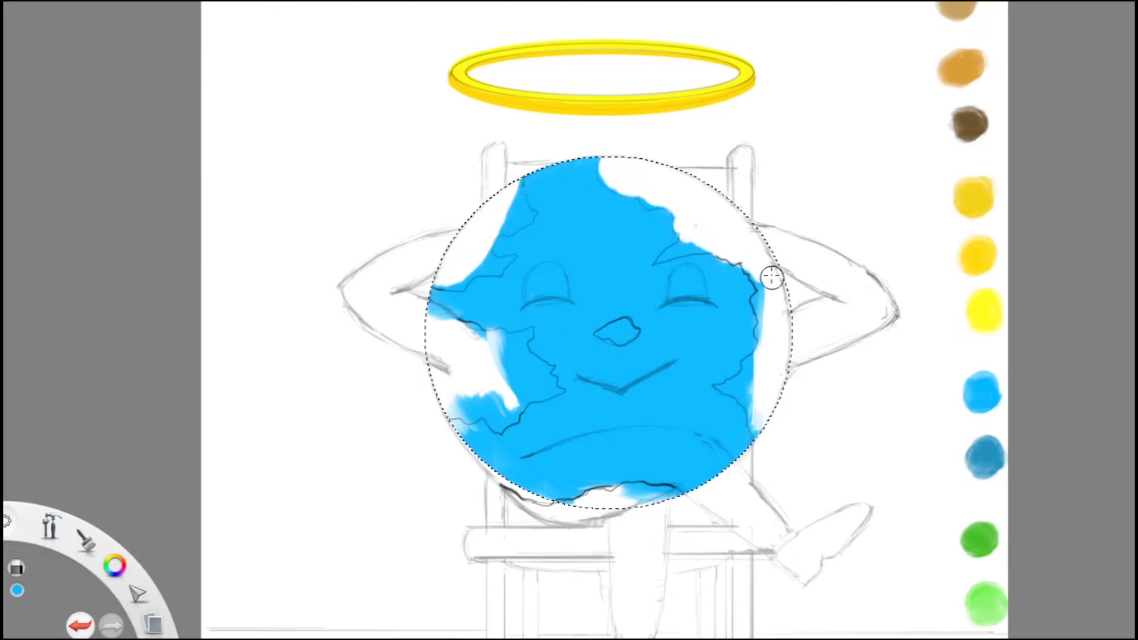
# - Erase the blue overlapping the land along the globe's right-hand coastline
pyautogui.scroll(5, 746, 388)
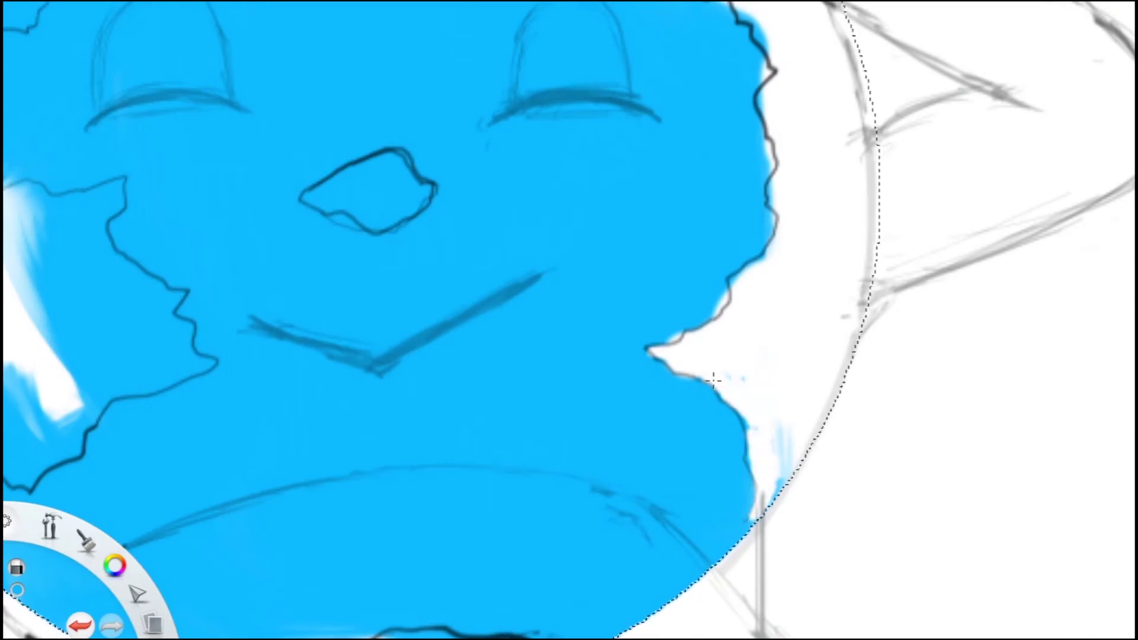
pyautogui.scroll(-5, 714, 380)
pyautogui.scroll(2, 582, 78)
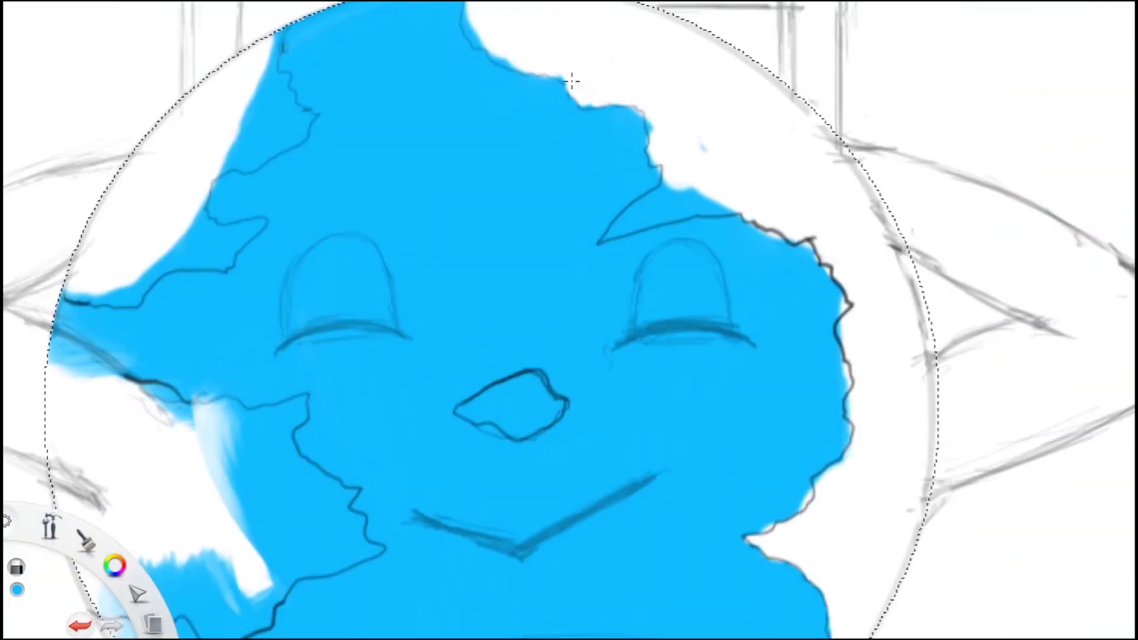
pyautogui.scroll(-2, 585, 80)
# - Undo the last erasing strokes and erase the blue from the pointed land notch above the right-hand eye
pyautogui.moveTo(386, 237)
pyautogui.mouseDown()
pyautogui.moveTo(432, 173)
pyautogui.moveTo(355, 249)
pyautogui.moveTo(365, 193)
pyautogui.mouseUp()
pyautogui.hotkey('ctrl', 'z')
pyautogui.hotkey('ctrl', 'z')
pyautogui.scroll(-3, 361, 219)
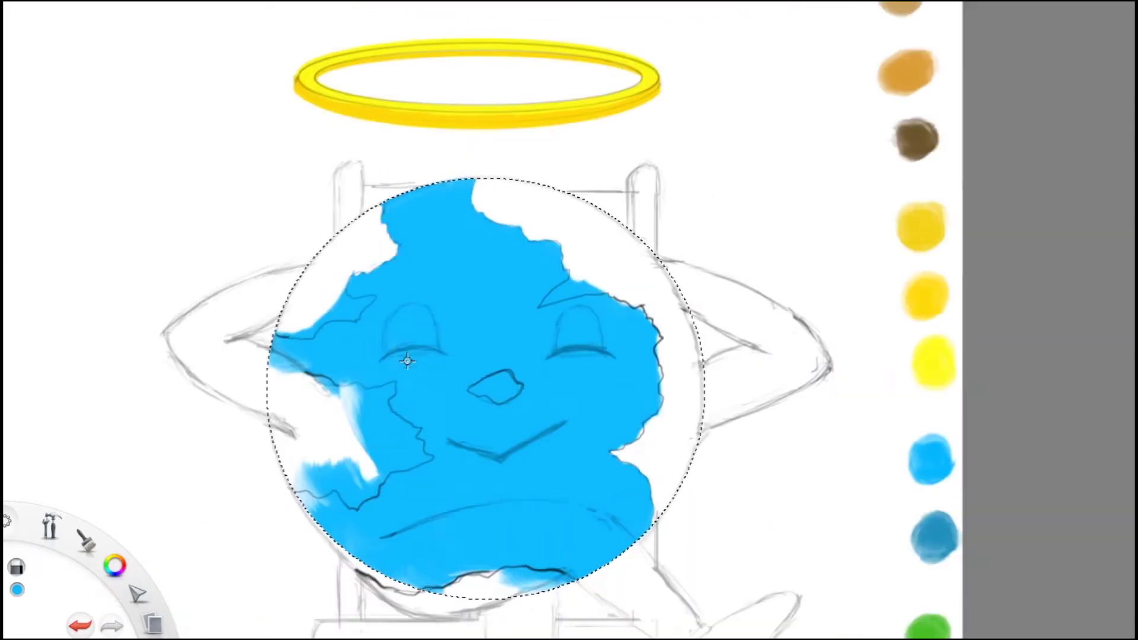
pyautogui.scroll(4, 594, 257)
pyautogui.moveTo(594, 256)
pyautogui.mouseDown()
pyautogui.moveTo(533, 311)
pyautogui.moveTo(666, 300)
pyautogui.mouseUp()
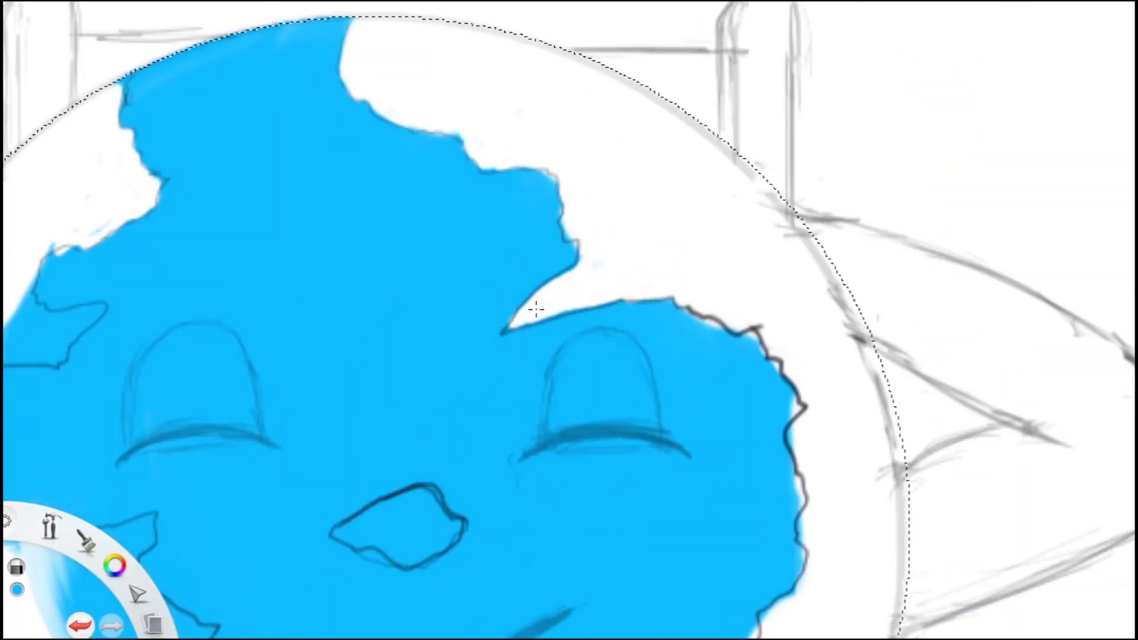
# - Erase the blue spilling past the coastline of the globe's upper-left landmass
pyautogui.scroll(-3, 667, 300)
pyautogui.scroll(3, 373, 423)
pyautogui.moveTo(415, 320); pyautogui.dragTo(461, 323)
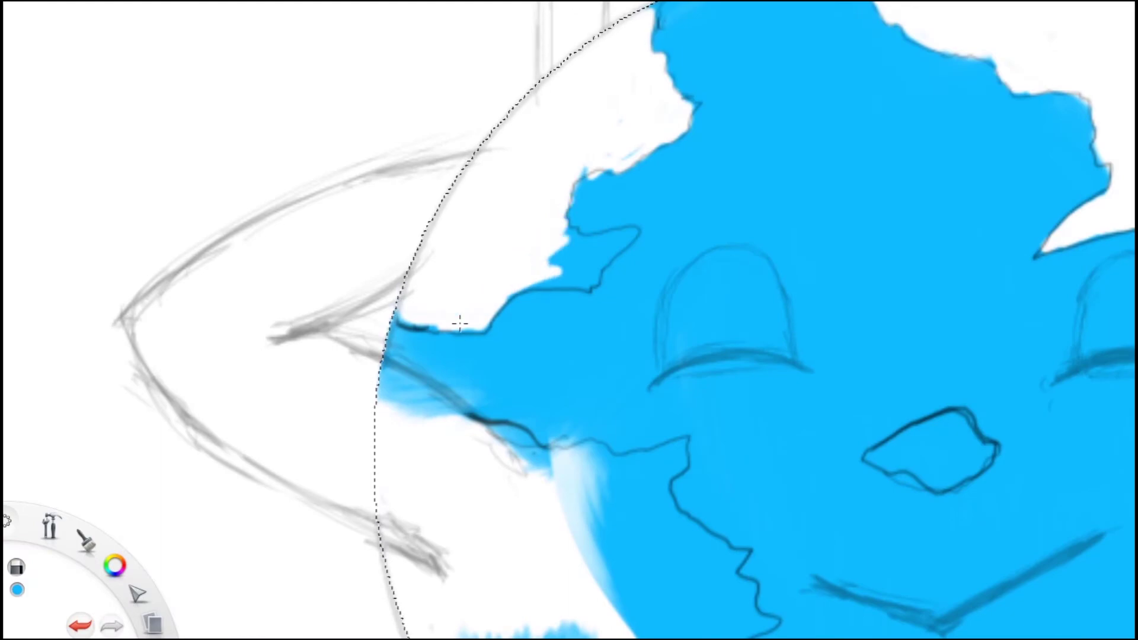
pyautogui.moveTo(392, 409); pyautogui.dragTo(393, 409)
# - Erase the blue from the large landmass on the globe's lower left, following its jagged coastline
pyautogui.scroll(-5, 392, 409)
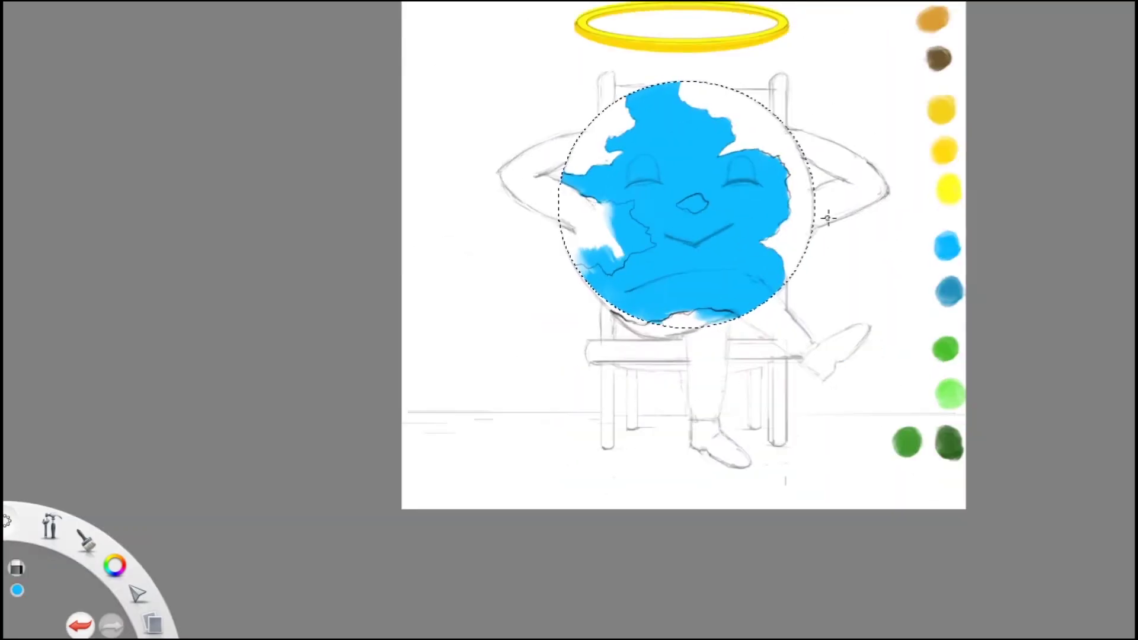
pyautogui.scroll(5, 783, 219)
pyautogui.moveTo(438, 261)
pyautogui.mouseDown()
pyautogui.moveTo(569, 219)
pyautogui.moveTo(475, 261)
pyautogui.moveTo(439, 260)
pyautogui.moveTo(516, 297)
pyautogui.mouseUp()
pyautogui.moveTo(516, 296)
pyautogui.mouseDown()
pyautogui.moveTo(438, 260)
pyautogui.moveTo(617, 292)
pyautogui.moveTo(602, 286)
pyautogui.mouseUp()
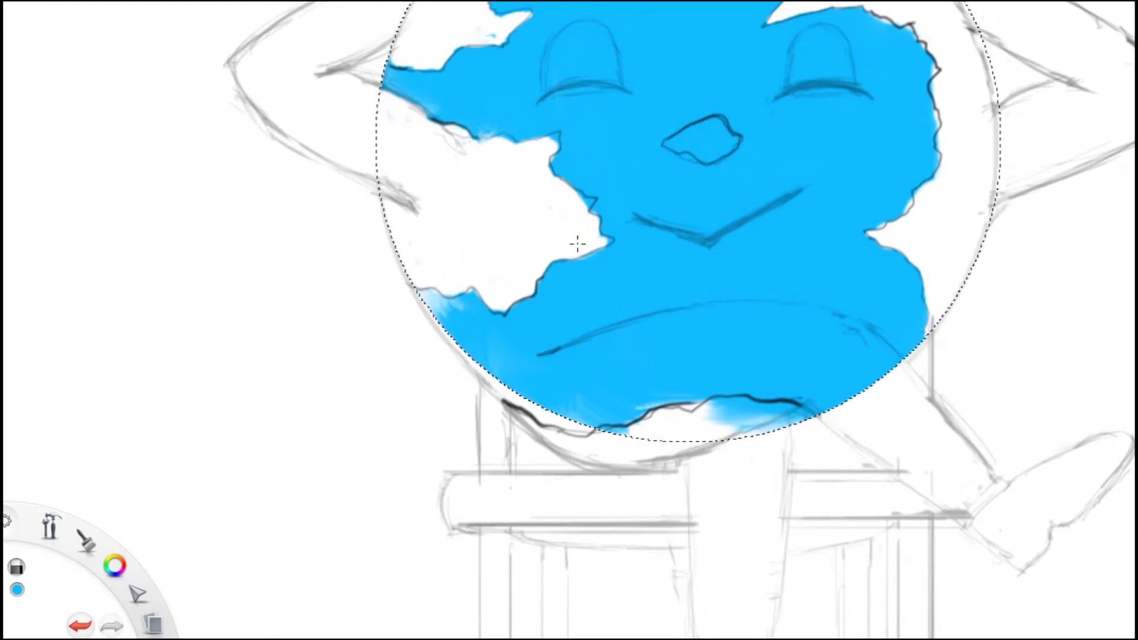
# - Erase the blue from the land beneath the crossed thigh at the globe's bottom
pyautogui.scroll(-3, 462, 156)
pyautogui.scroll(3, 670, 320)
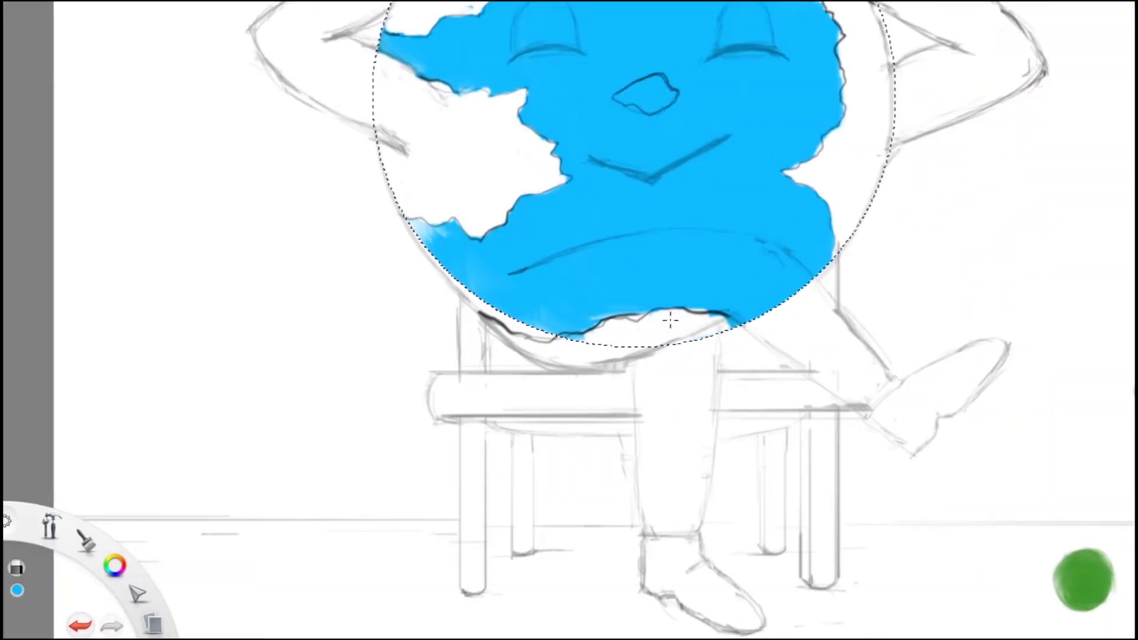
pyautogui.scroll(2, 585, 339)
pyautogui.scroll(-3, 976, 150)
pyautogui.scroll(3, 976, 151)
pyautogui.scroll(-3, 976, 151)
# - Switch to the darker blue and paint a shadow along the ocean's lower-left rim
pyautogui.scroll(4, 626, 259)
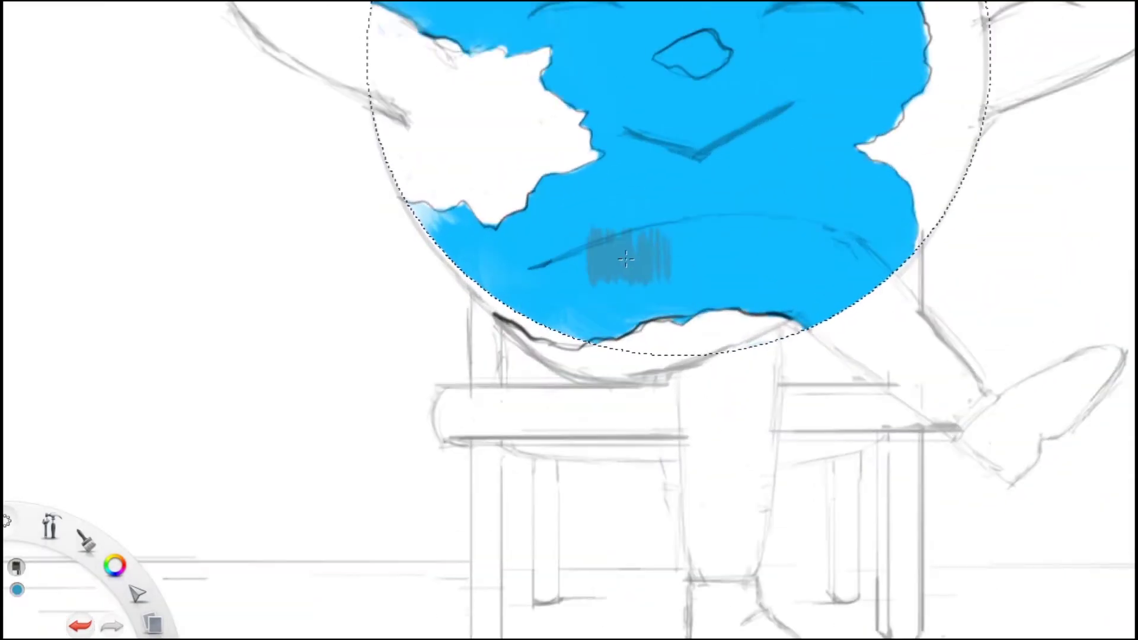
pyautogui.scroll(-1, 626, 259)
pyautogui.scroll(3, 409, 196)
pyautogui.moveTo(427, 237)
pyautogui.mouseDown()
pyautogui.moveTo(415, 196)
pyautogui.moveTo(427, 249)
pyautogui.moveTo(402, 172)
pyautogui.moveTo(451, 214)
pyautogui.moveTo(492, 178)
pyautogui.moveTo(533, 249)
pyautogui.moveTo(498, 249)
pyautogui.mouseUp()
pyautogui.scroll(-3, 523, 310)
pyautogui.moveTo(523, 309)
pyautogui.mouseDown()
pyautogui.moveTo(475, 260)
pyautogui.moveTo(546, 343)
pyautogui.mouseUp()
# - Widen the darker blue shadow up to the left end of the crossed thigh
pyautogui.press('space')
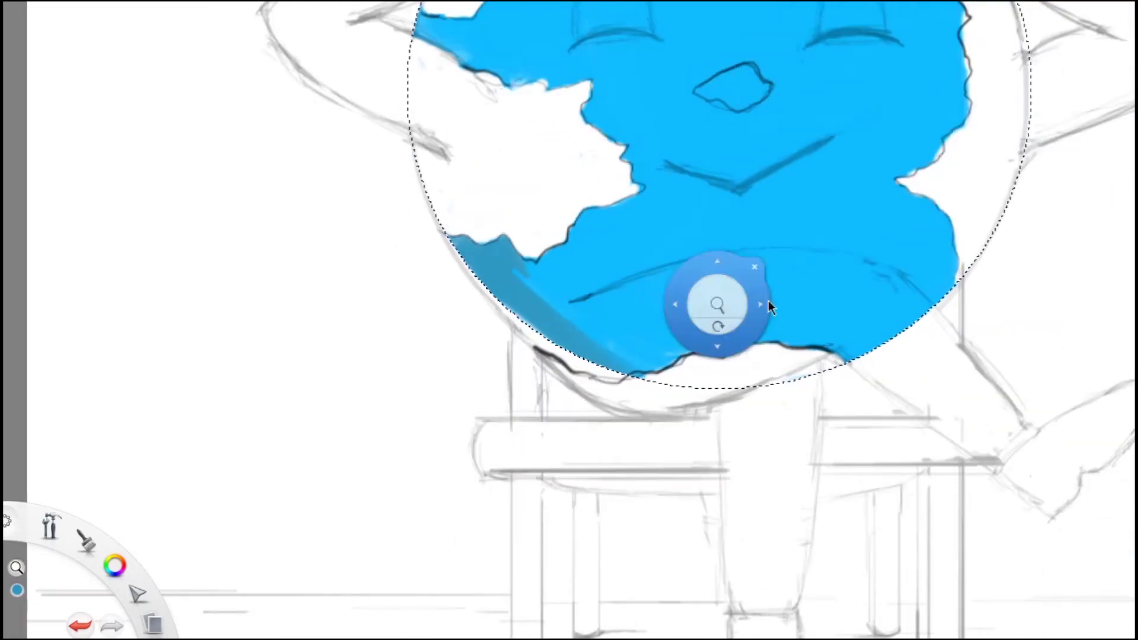
pyautogui.moveTo(622, 309); pyautogui.dragTo(450, 345)
pyautogui.scroll(-3, 360, 318)
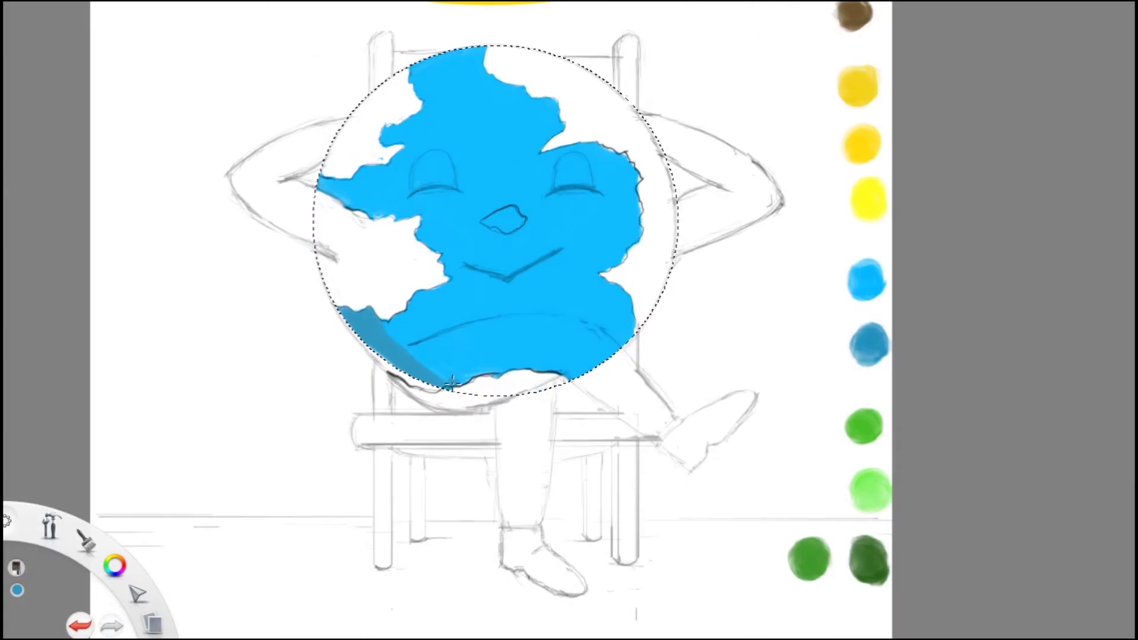
pyautogui.scroll(3, 395, 332)
pyautogui.moveTo(383, 303); pyautogui.dragTo(430, 374)
pyautogui.moveTo(380, 273); pyautogui.dragTo(427, 352)
pyautogui.scroll(-3, 464, 408)
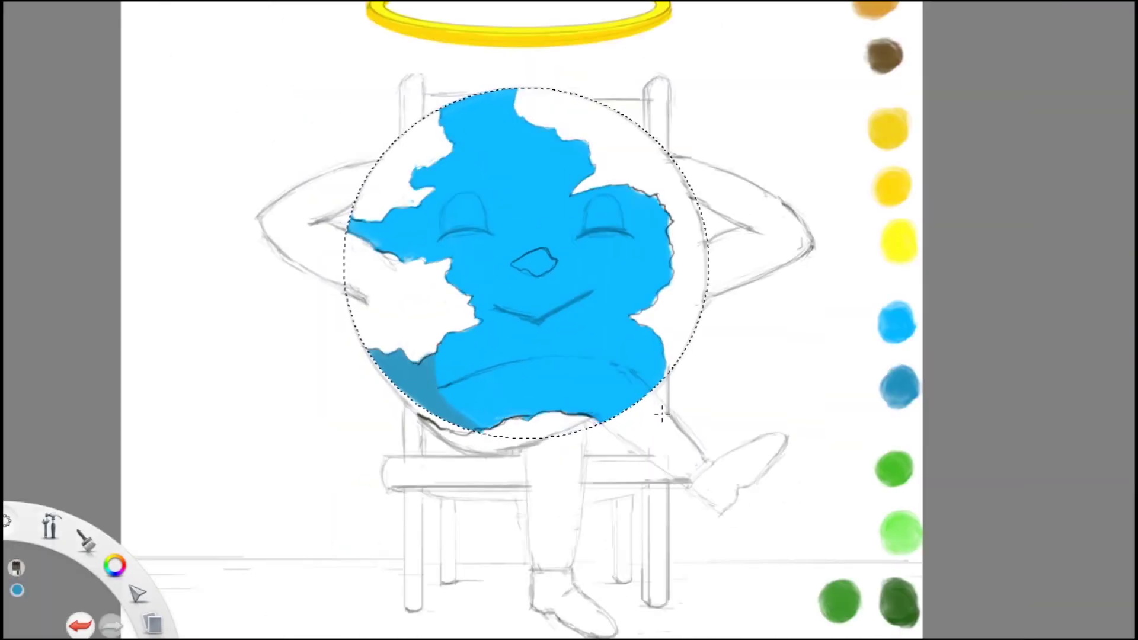
# - Try a darker blue shadow beneath the nose
pyautogui.scroll(3, 662, 413)
pyautogui.moveTo(442, 218); pyautogui.dragTo(457, 223)
pyautogui.scroll(-3, 492, 244)
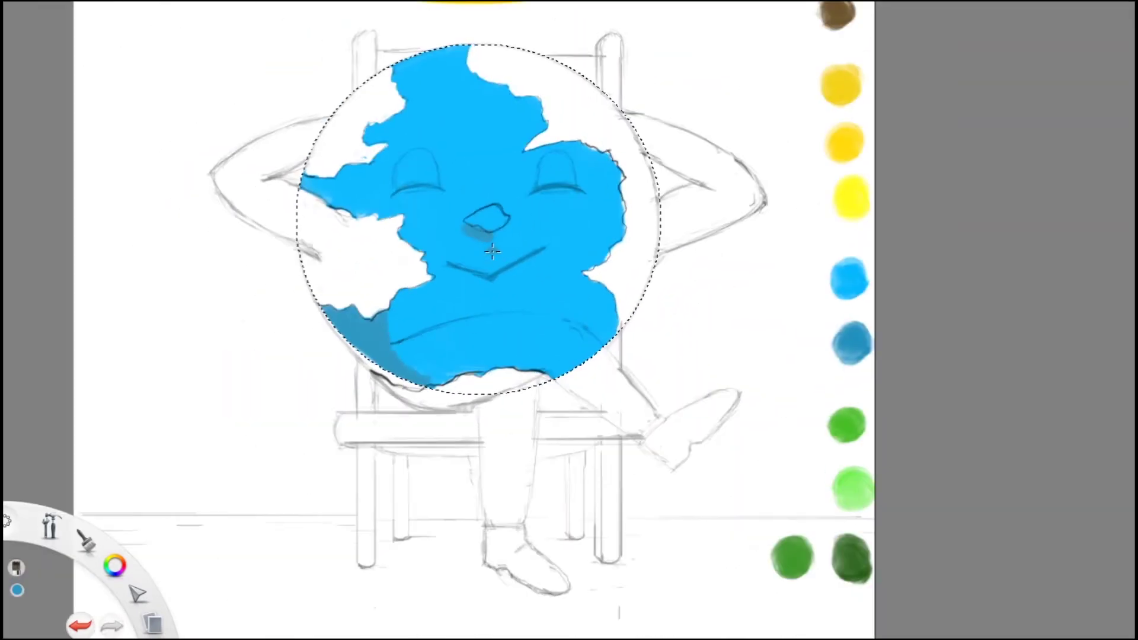
# - Shade both closed eyelids and the area under the smiling mouth in darker blue
pyautogui.scroll(3, 410, 166)
pyautogui.moveTo(406, 158)
pyautogui.mouseDown()
pyautogui.moveTo(401, 173)
pyautogui.moveTo(411, 160)
pyautogui.mouseUp()
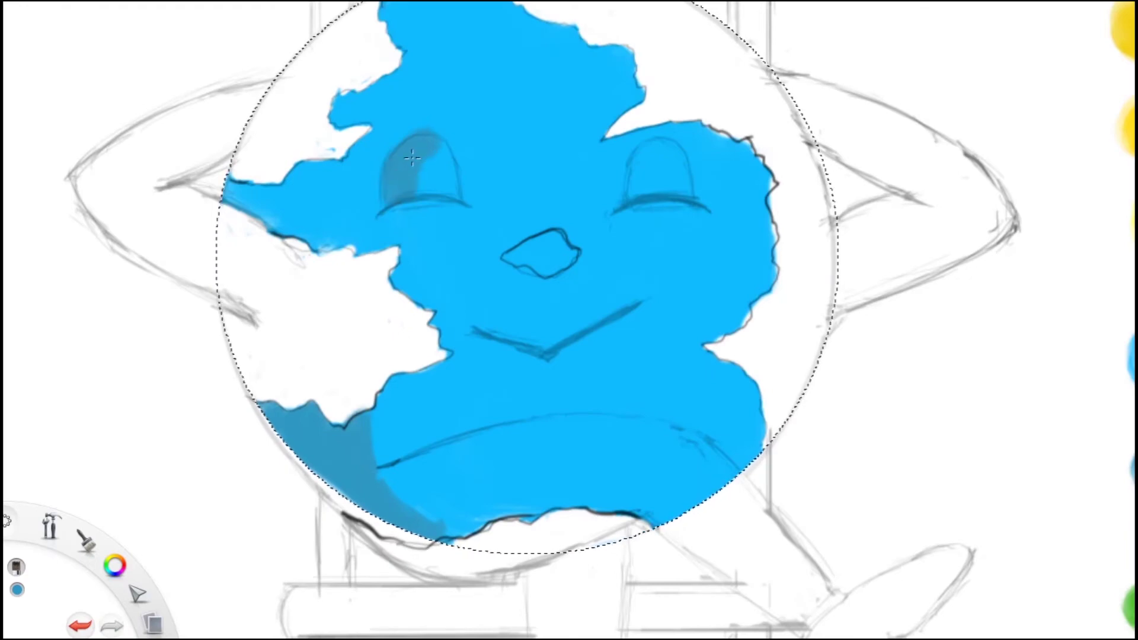
pyautogui.moveTo(656, 162); pyautogui.dragTo(675, 159)
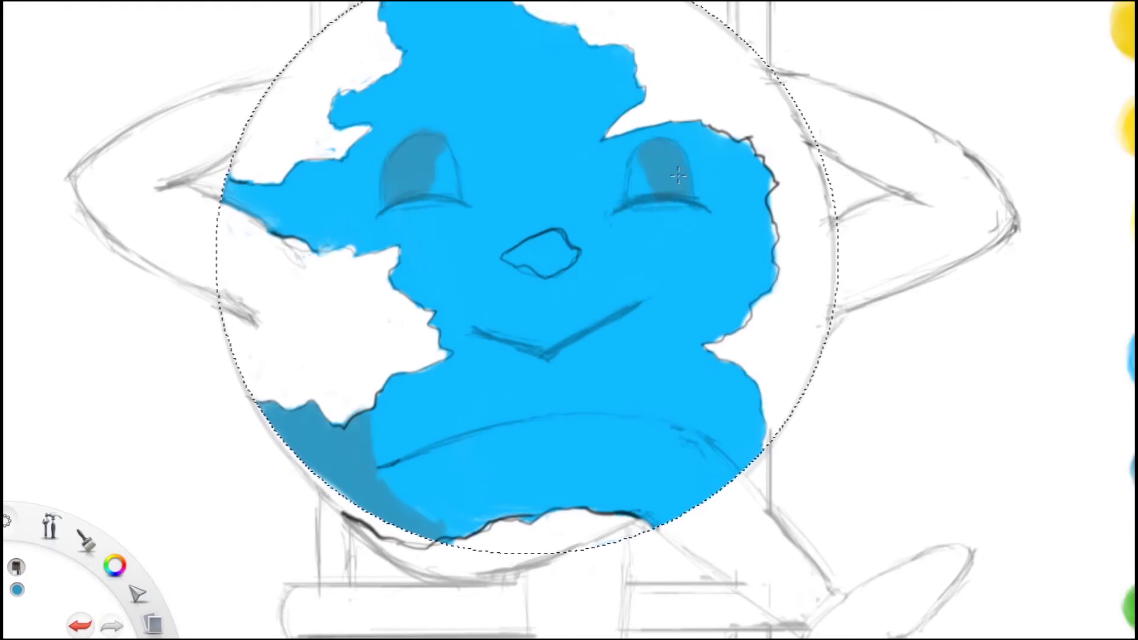
pyautogui.moveTo(480, 341); pyautogui.dragTo(622, 332)
# - Shade the narrow ocean inlet on the globe's left side in darker blue and undo the forehead shading
pyautogui.scroll(-3, 664, 266)
pyautogui.scroll(3, 444, 248)
pyautogui.moveTo(403, 255)
pyautogui.mouseDown()
pyautogui.moveTo(450, 237)
pyautogui.moveTo(503, 249)
pyautogui.moveTo(587, 179)
pyautogui.moveTo(681, 172)
pyautogui.moveTo(627, 239)
pyautogui.mouseUp()
pyautogui.scroll(-3, 555, 153)
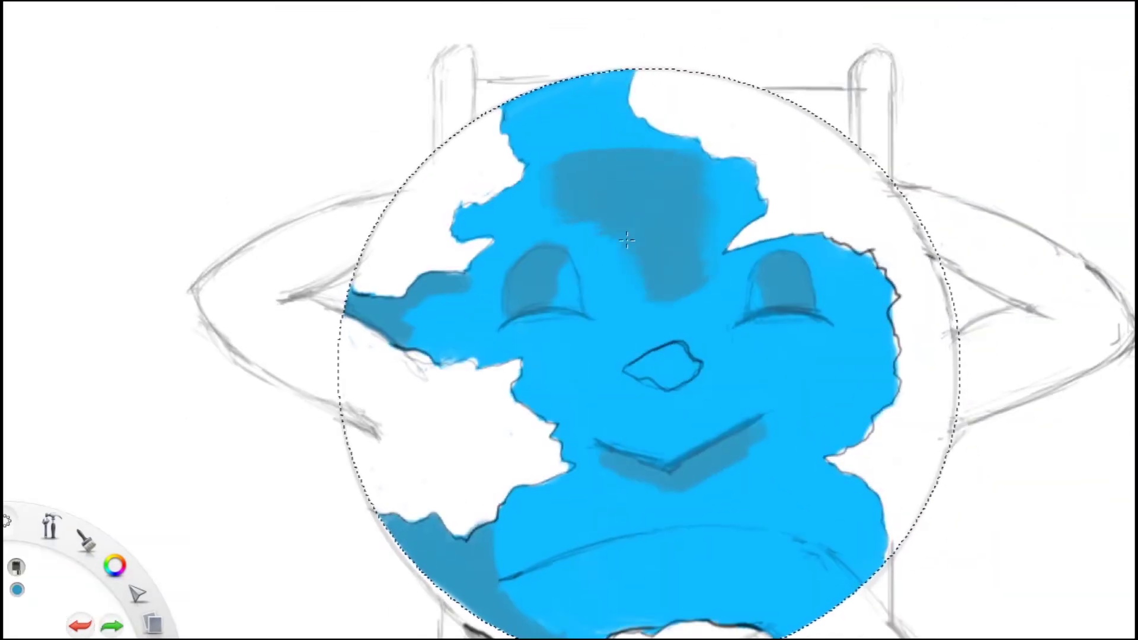
pyautogui.hotkey('ctrl', 'z')
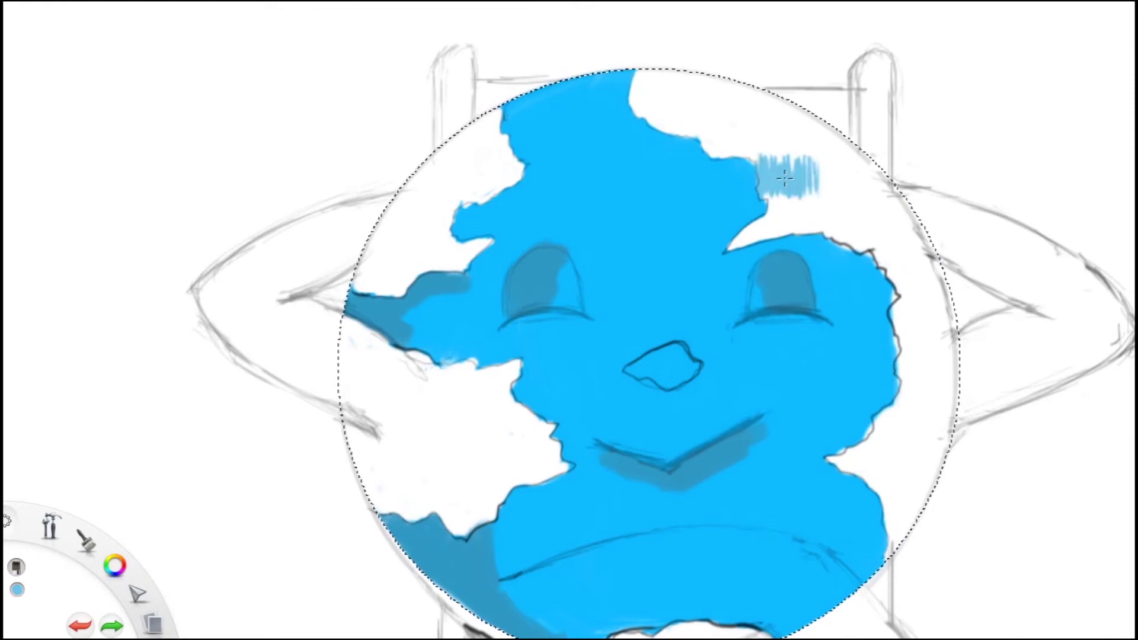
# - Paint pale blue highlights on the forehead, between the eyes, on the right-hand cheek and along the crossed thigh
pyautogui.scroll(-3, 592, 320)
pyautogui.scroll(3, 593, 320)
pyautogui.moveTo(611, 190); pyautogui.dragTo(712, 148)
pyautogui.moveTo(682, 225); pyautogui.dragTo(717, 261)
pyautogui.moveTo(599, 510)
pyautogui.mouseDown()
pyautogui.moveTo(784, 476)
pyautogui.moveTo(836, 486)
pyautogui.mouseUp()
pyautogui.moveTo(801, 332); pyautogui.dragTo(854, 368)
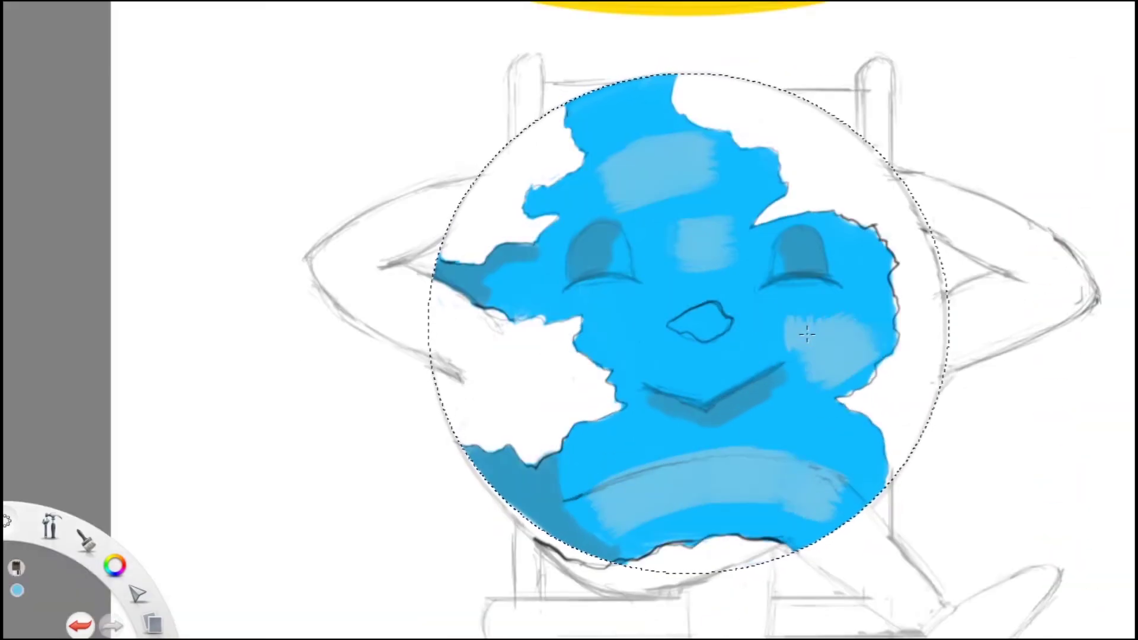
# - Blend the pale blue highlights on the forehead, between the eyes and on the right-hand cheek into the ocean blue
pyautogui.scroll(3, 540, 231)
pyautogui.scroll(-3, 522, 288)
pyautogui.moveTo(790, 101)
pyautogui.mouseDown()
pyautogui.moveTo(890, 96)
pyautogui.moveTo(717, 153)
pyautogui.mouseUp()
pyautogui.scroll(2, 692, 195)
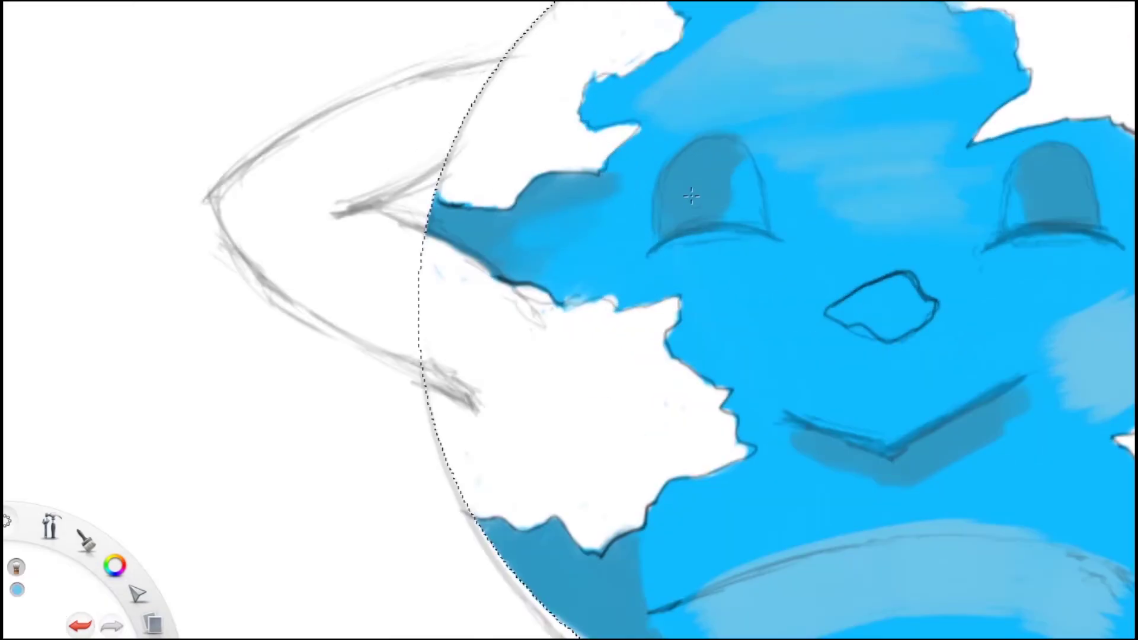
pyautogui.scroll(-3, 682, 189)
pyautogui.scroll(3, 729, 183)
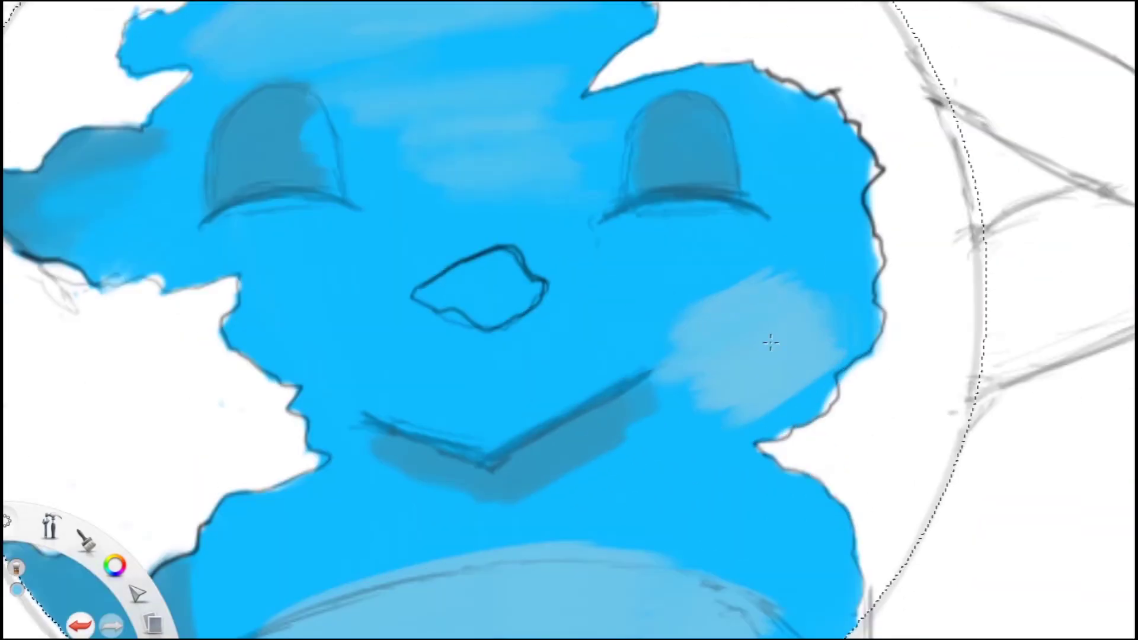
pyautogui.moveTo(770, 342); pyautogui.dragTo(806, 391)
pyautogui.moveTo(622, 438)
pyautogui.mouseDown()
pyautogui.moveTo(667, 369)
pyautogui.moveTo(796, 254)
pyautogui.mouseUp()
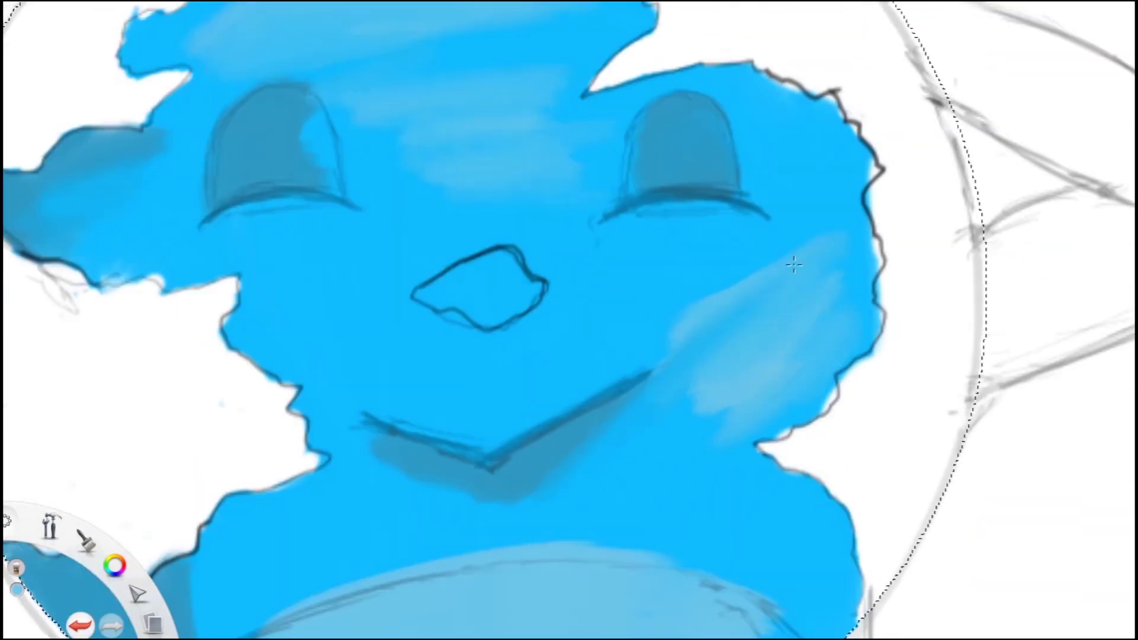
# - Soften the pale highlight along the crossed thigh into the surrounding blue
pyautogui.scroll(-3, 796, 254)
pyautogui.scroll(2, 711, 208)
pyautogui.scroll(-3, 566, 198)
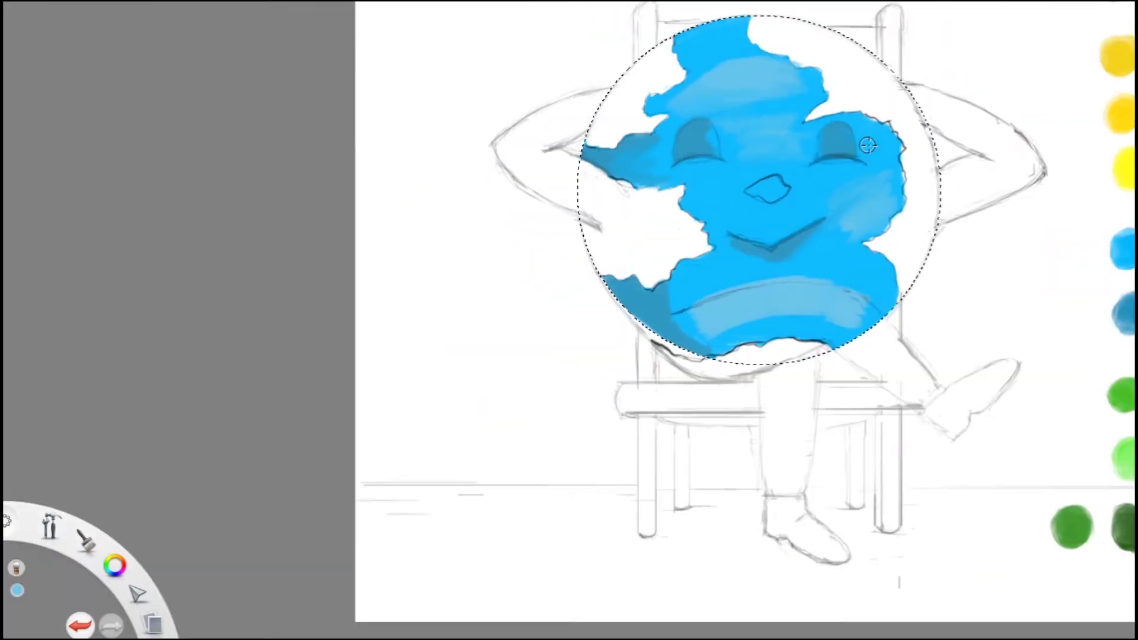
pyautogui.scroll(3, 587, 306)
pyautogui.moveTo(1063, 312); pyautogui.dragTo(745, 241)
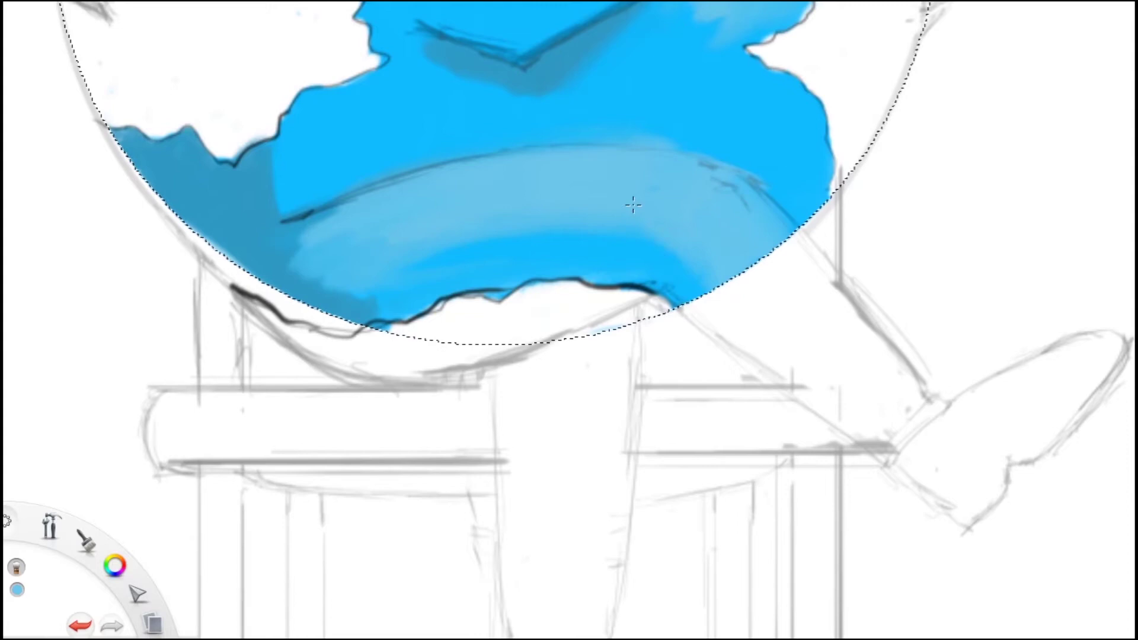
# - Blend the darker blue shading at the globe's lower left, under the thigh and in the left ocean inlet
pyautogui.scroll(-5, 684, 256)
pyautogui.scroll(3, 684, 257)
pyautogui.scroll(-4, 652, 279)
pyautogui.scroll(3, 600, 299)
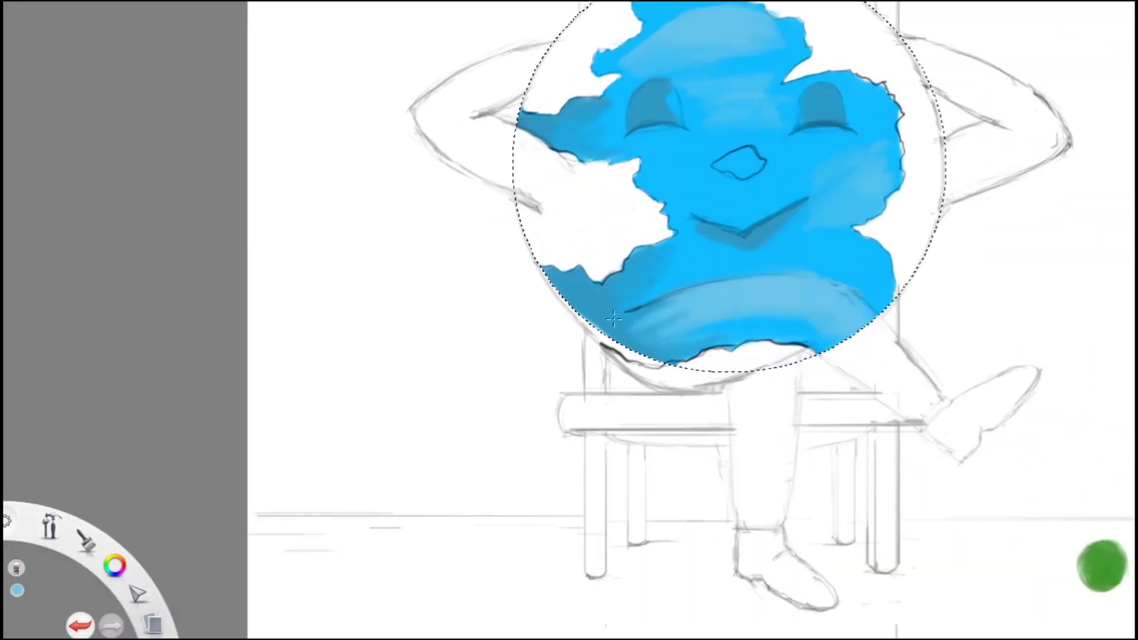
pyautogui.scroll(2, 697, 339)
pyautogui.scroll(-5, 656, 338)
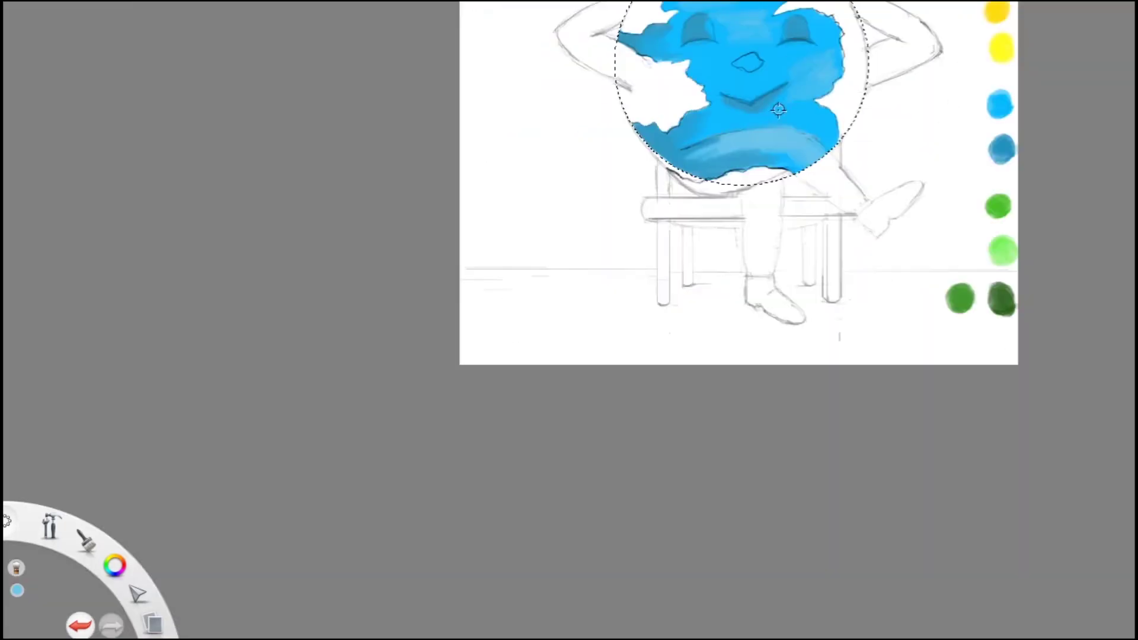
pyautogui.scroll(5, 592, 157)
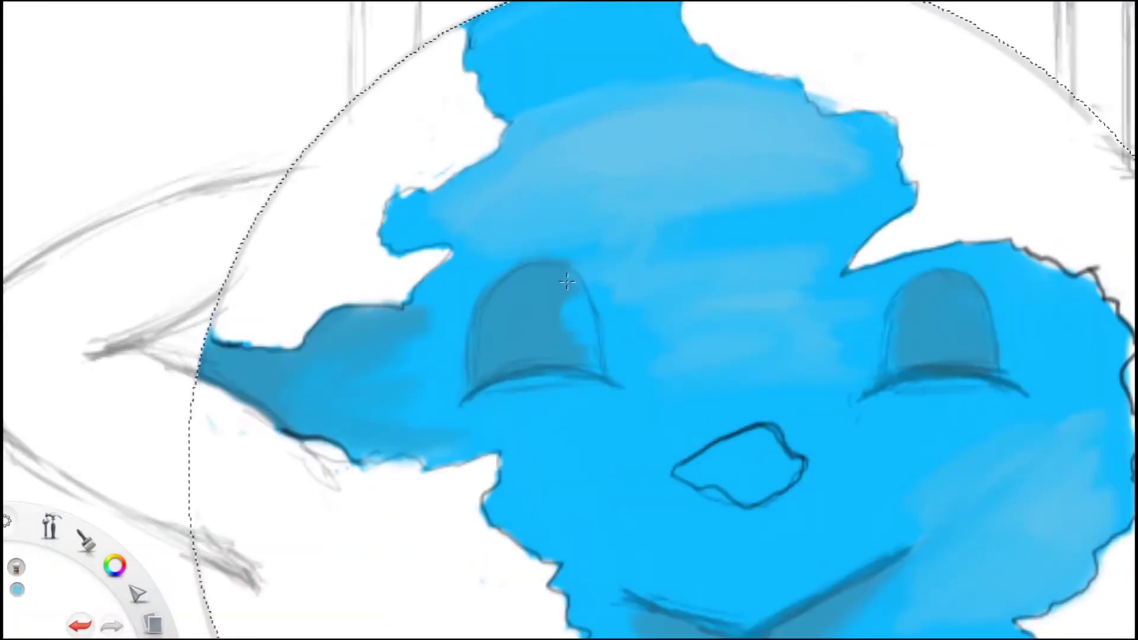
# - Remove the circular selection and extend the darker blue under the thigh down to the jagged outline
pyautogui.scroll(-5, 802, 129)
pyautogui.scroll(2, 744, 233)
pyautogui.moveTo(823, 468); pyautogui.dragTo(765, 195)
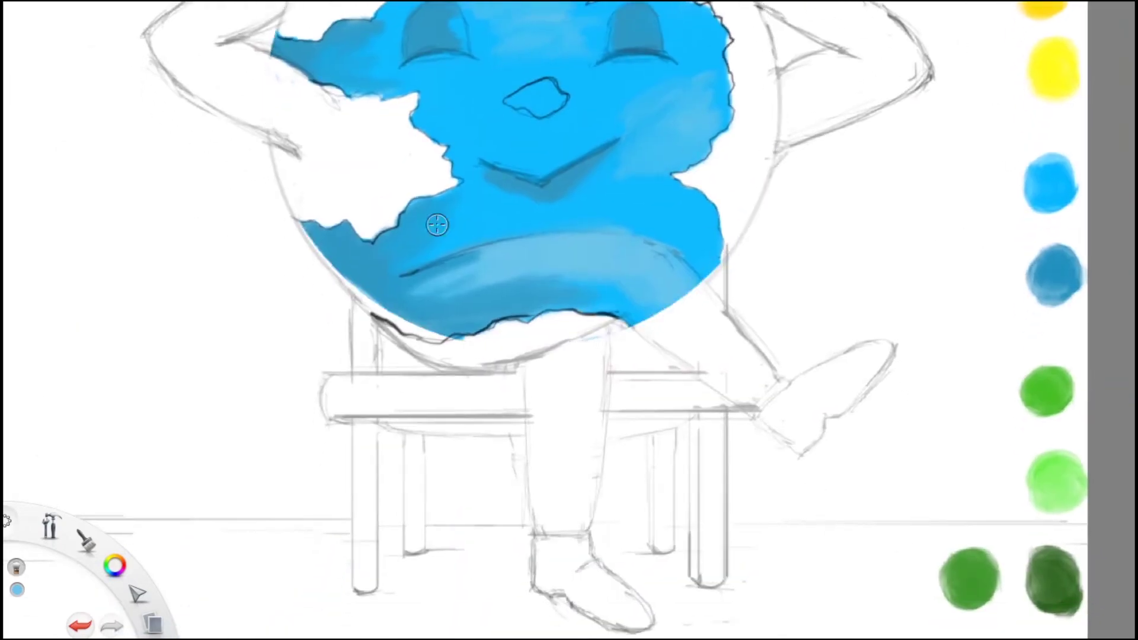
pyautogui.scroll(4, 297, 265)
pyautogui.moveTo(450, 172)
pyautogui.mouseDown()
pyautogui.moveTo(515, 202)
pyautogui.moveTo(496, 197)
pyautogui.mouseUp()
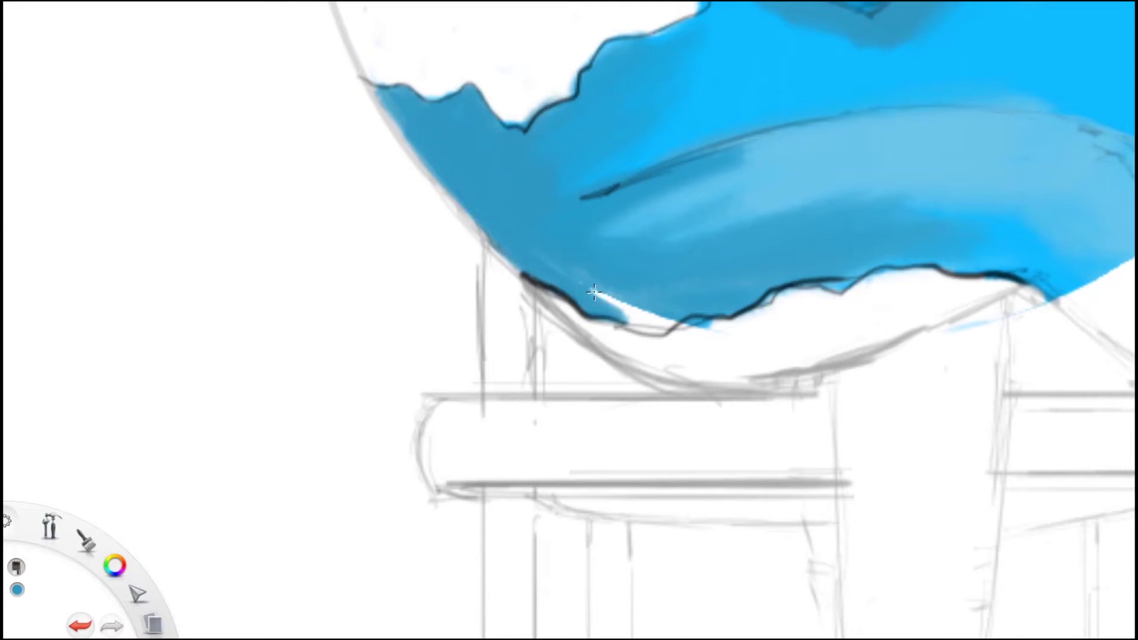
pyautogui.hscroll(3, 744, 274)
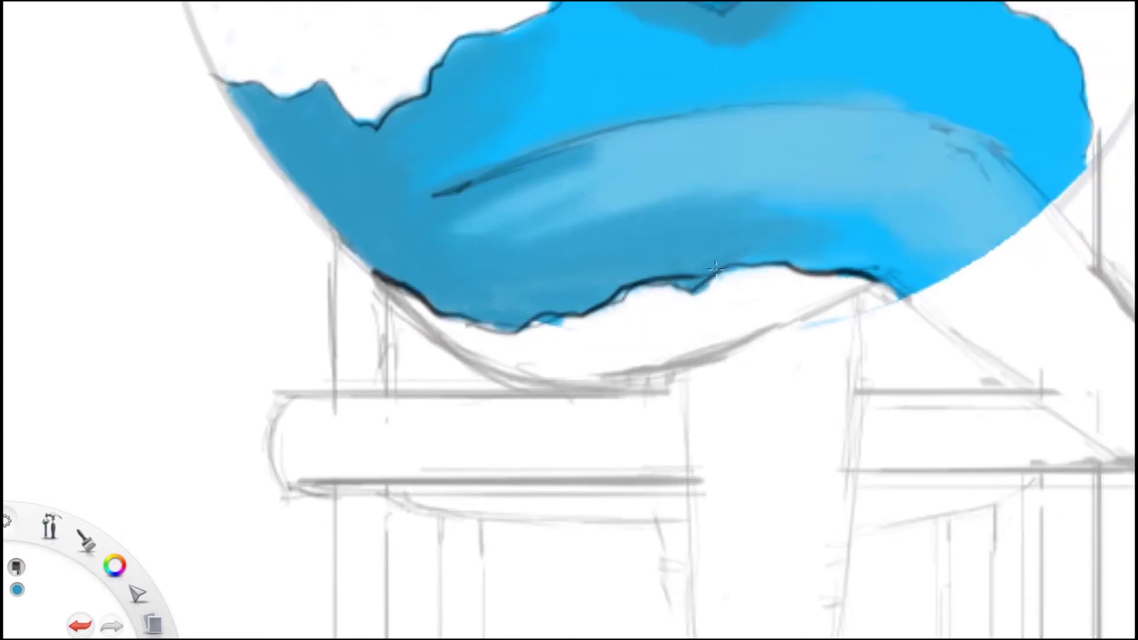
# - Paint the crossed leg's shin in light blue with darker blue shading along its underside, down to the cuff
pyautogui.scroll(-4, 858, 282)
pyautogui.scroll(4, 746, 267)
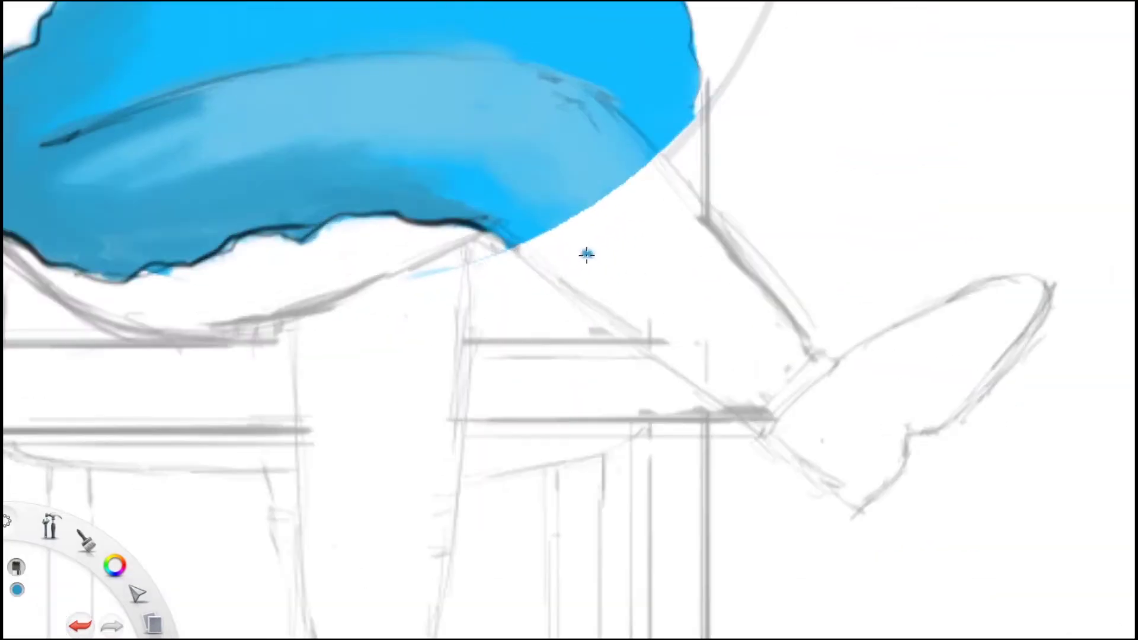
pyautogui.moveTo(537, 235)
pyautogui.mouseDown()
pyautogui.moveTo(768, 431)
pyautogui.moveTo(492, 212)
pyautogui.moveTo(561, 235)
pyautogui.moveTo(753, 414)
pyautogui.moveTo(540, 221)
pyautogui.moveTo(626, 271)
pyautogui.moveTo(603, 226)
pyautogui.moveTo(581, 214)
pyautogui.moveTo(635, 159)
pyautogui.moveTo(688, 219)
pyautogui.moveTo(711, 321)
pyautogui.mouseUp()
pyautogui.hotkey('ctrl', 'z')
pyautogui.press('alt')
pyautogui.keyDown('alt'); pyautogui.click(579, 197); pyautogui.keyUp('alt')
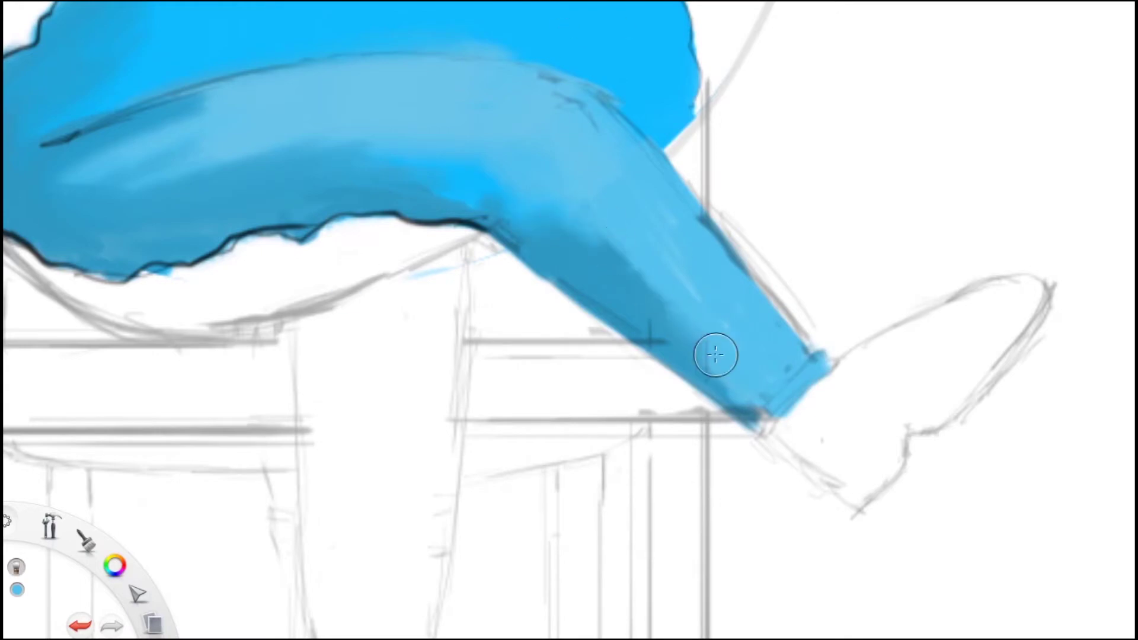
# - Draw darker blue crease lines behind the bent knee and on top of it
pyautogui.scroll(-3, 651, 253)
pyautogui.scroll(4, 596, 237)
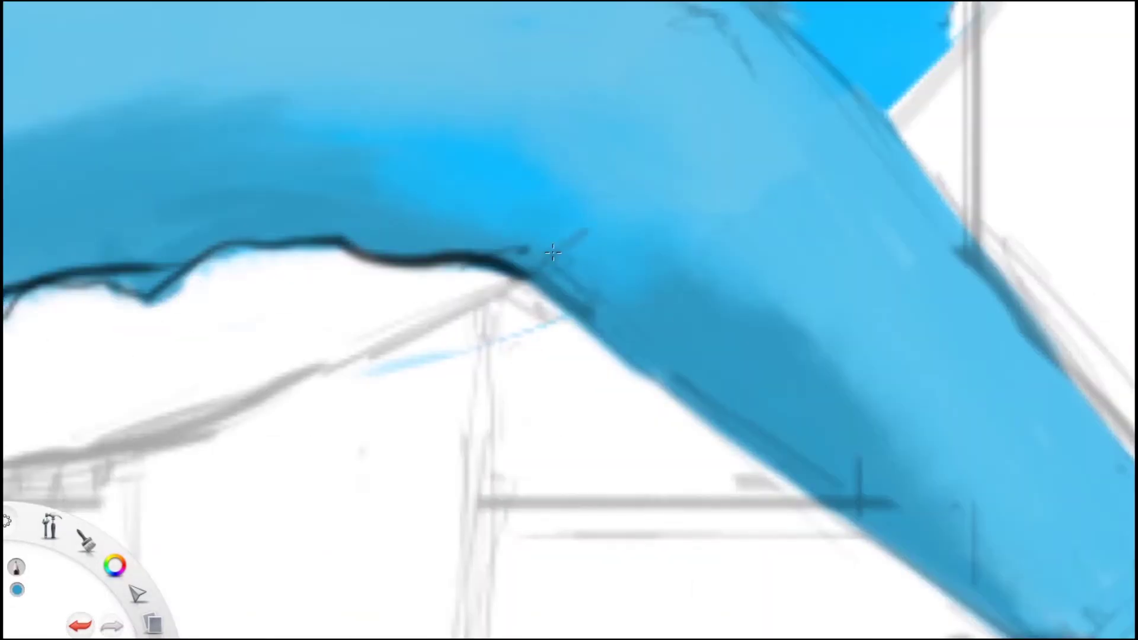
pyautogui.scroll(-2, 546, 284)
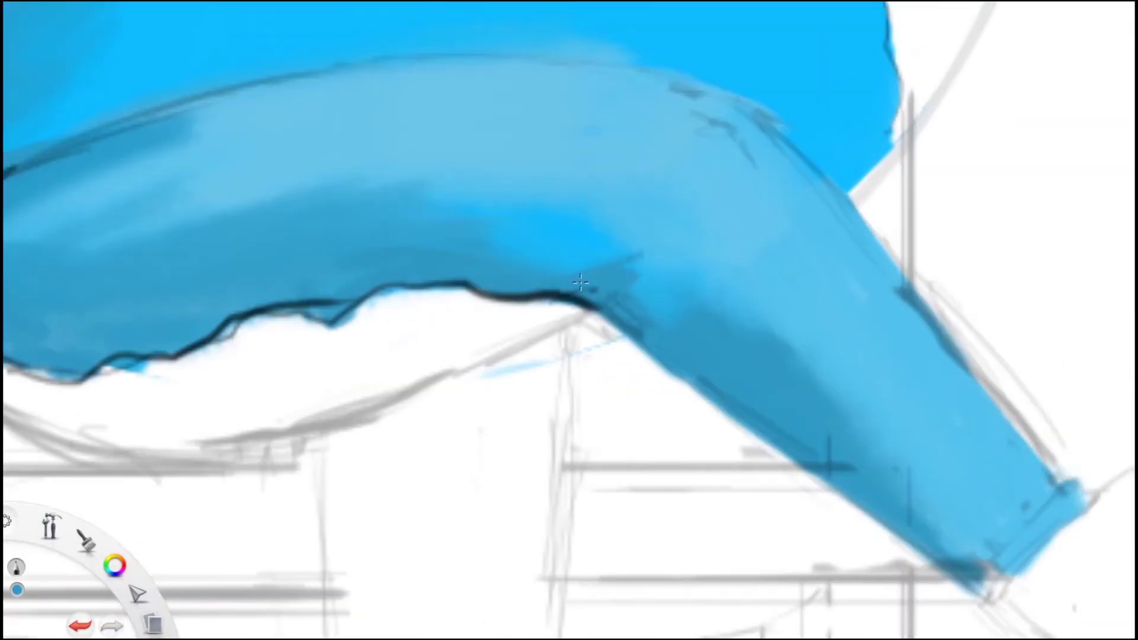
pyautogui.scroll(-3, 795, 157)
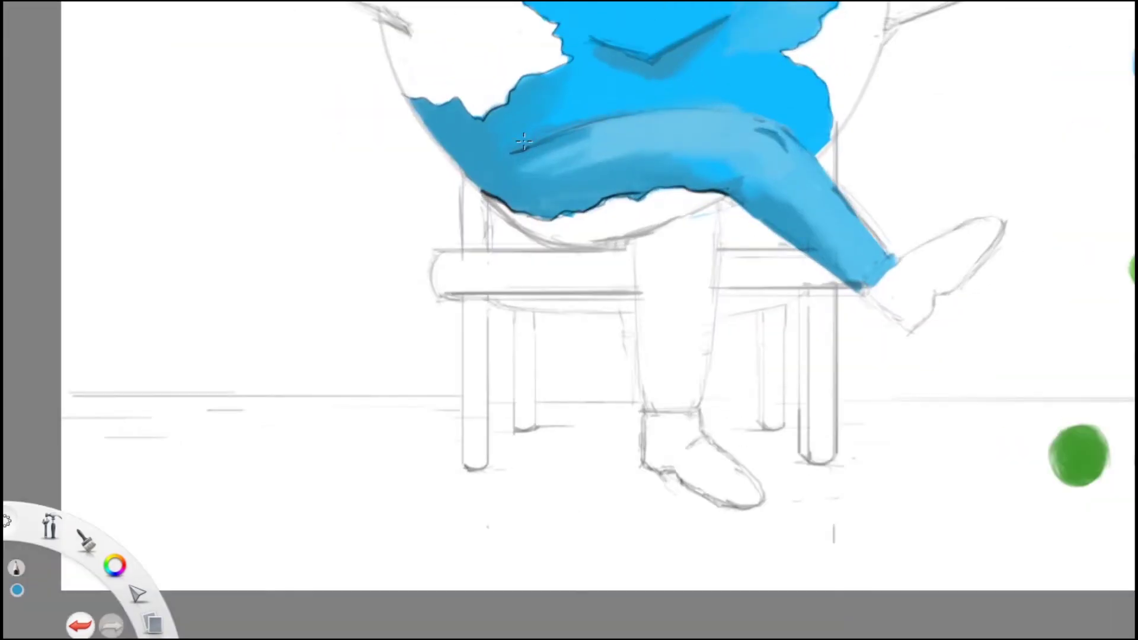
# - Define the crossed leg's trouser cuff and ankle edge with darker blue lines
pyautogui.scroll(3, 524, 141)
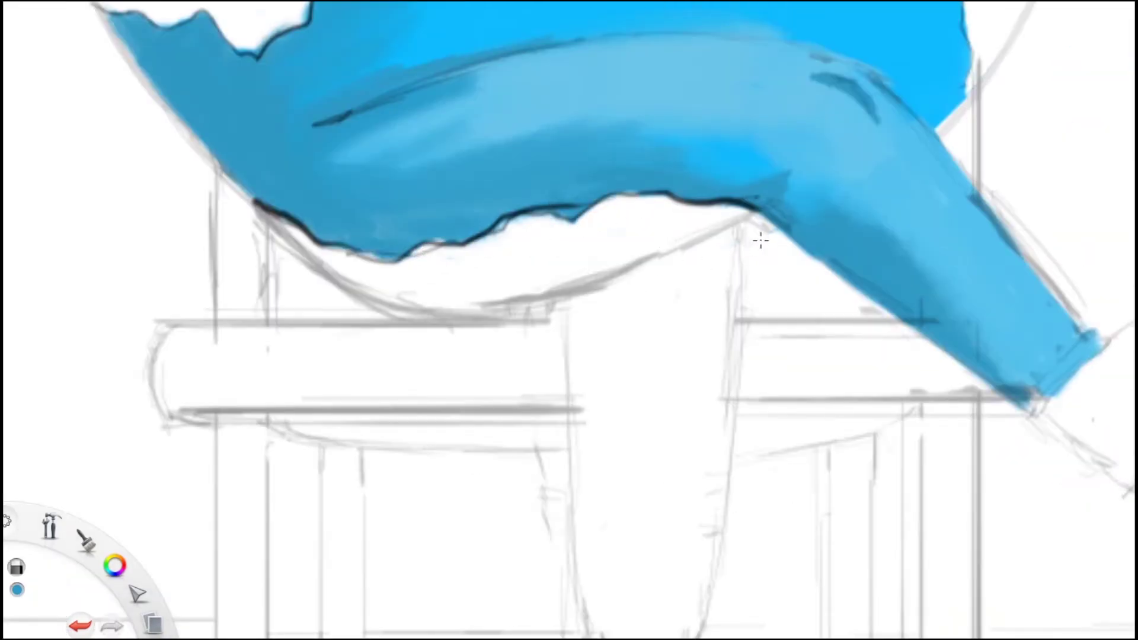
pyautogui.scroll(-3, 762, 240)
pyautogui.scroll(4, 830, 296)
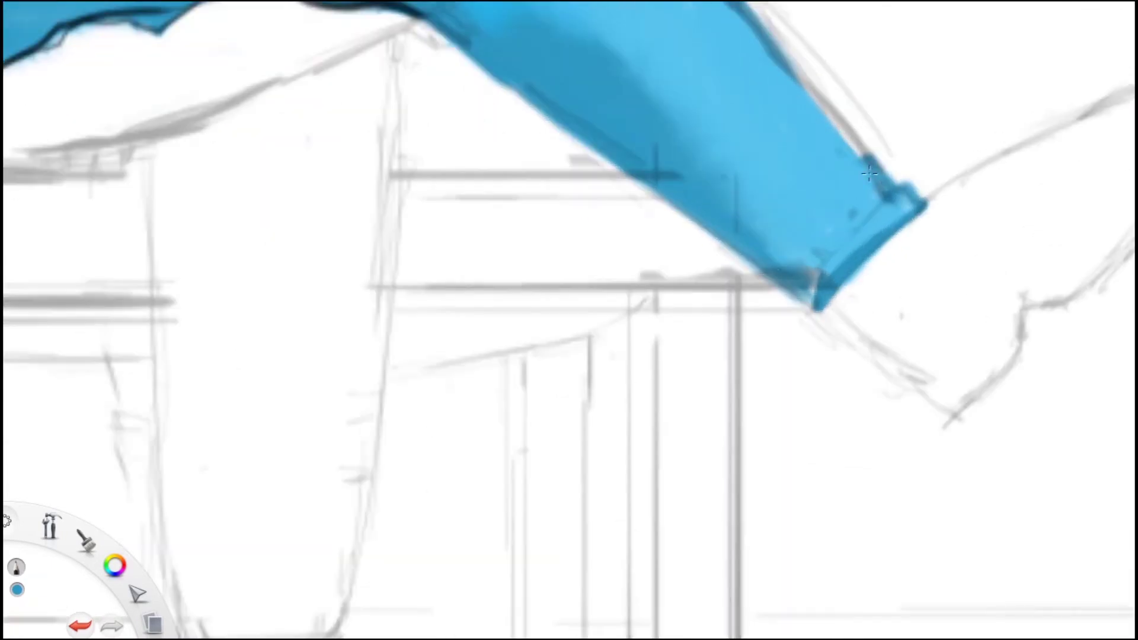
pyautogui.scroll(-8, 760, 262)
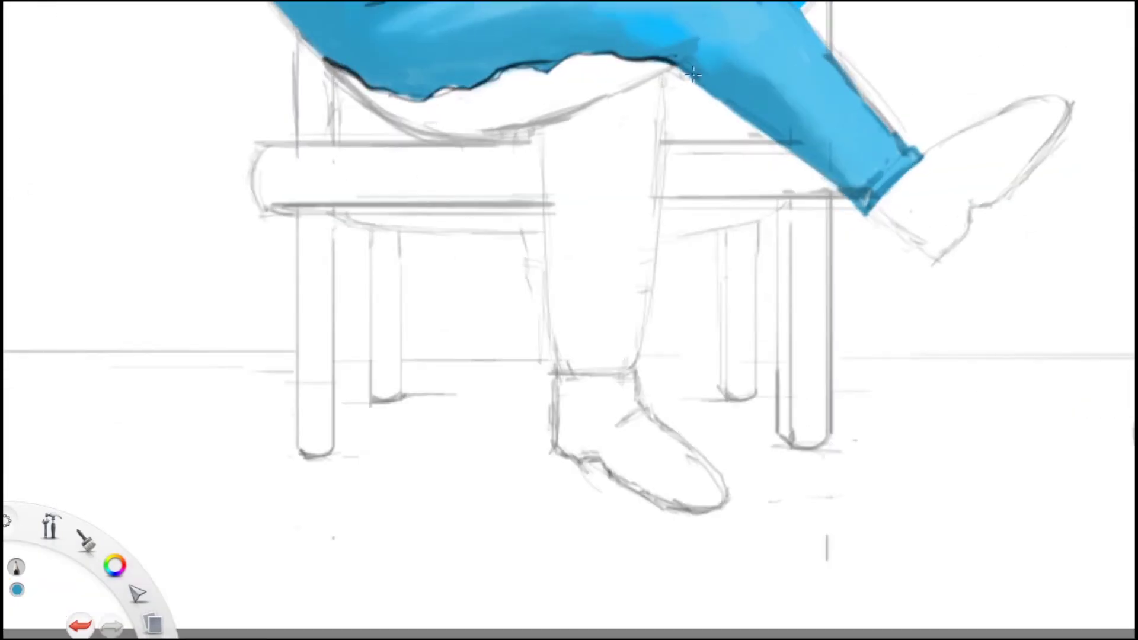
# - Fill the upright leg with bright blue from the globe's underside down to the ankle
pyautogui.scroll(8, 867, 286)
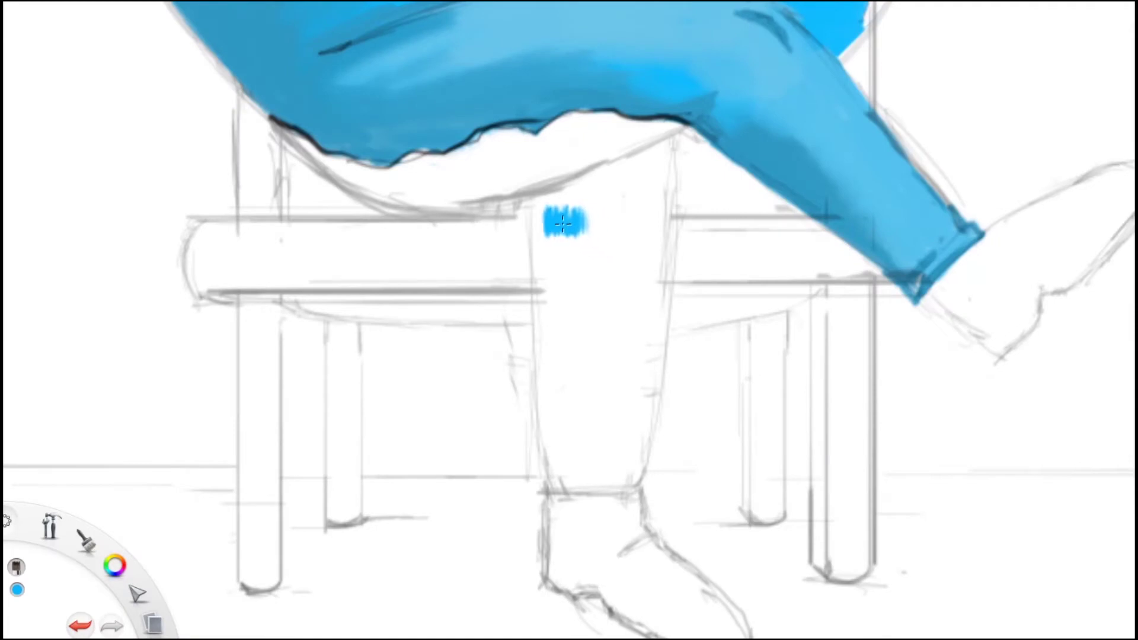
pyautogui.moveTo(563, 222)
pyautogui.mouseDown()
pyautogui.moveTo(608, 232)
pyautogui.moveTo(626, 179)
pyautogui.moveTo(563, 212)
pyautogui.moveTo(547, 185)
pyautogui.moveTo(598, 256)
pyautogui.moveTo(653, 225)
pyautogui.moveTo(640, 330)
pyautogui.moveTo(680, 324)
pyautogui.mouseUp()
pyautogui.moveTo(568, 433); pyautogui.dragTo(605, 494)
# - Shade the upright leg's left side and upper part in darker blue and blend the shading
pyautogui.moveTo(552, 207); pyautogui.dragTo(557, 471)
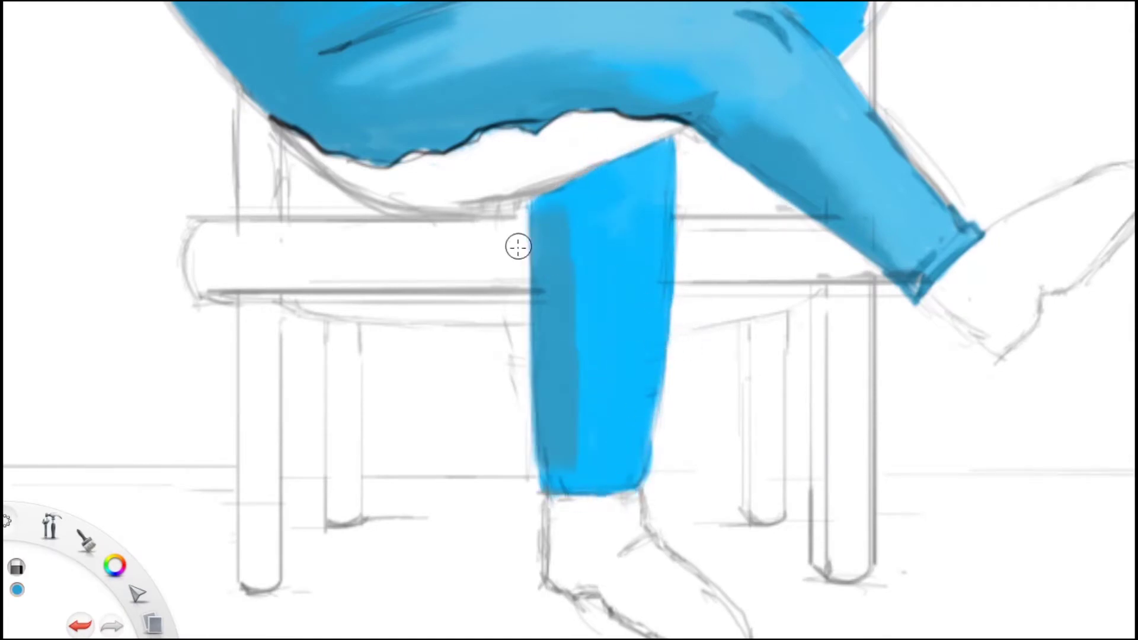
pyautogui.moveTo(555, 214); pyautogui.dragTo(600, 221)
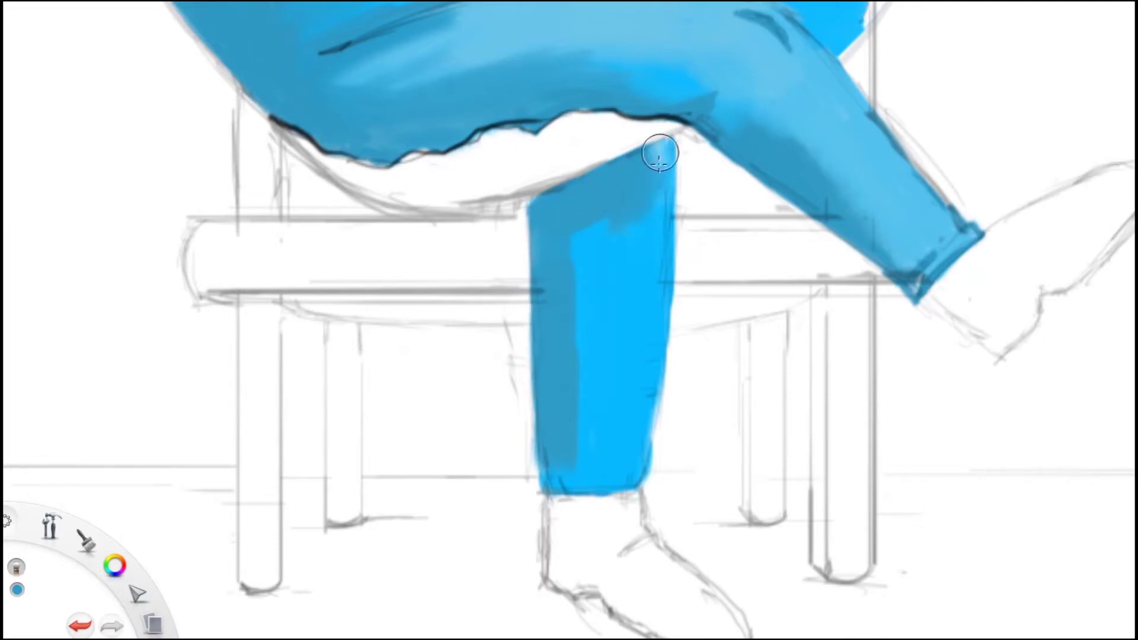
pyautogui.scroll(-5, 573, 455)
pyautogui.scroll(6, 526, 161)
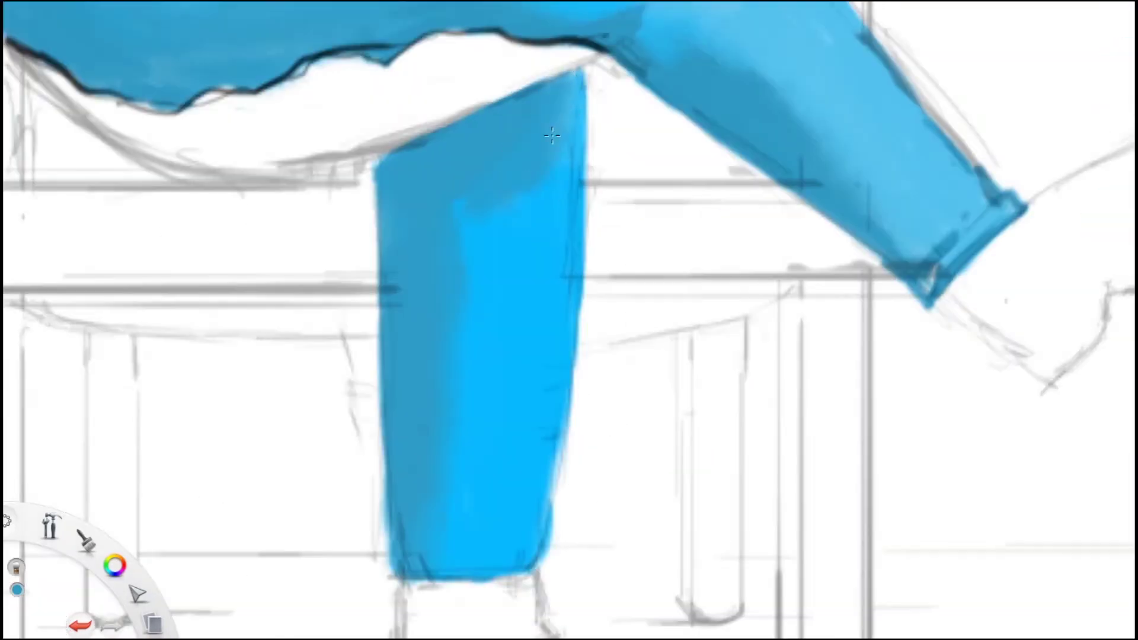
pyautogui.scroll(-5, 453, 494)
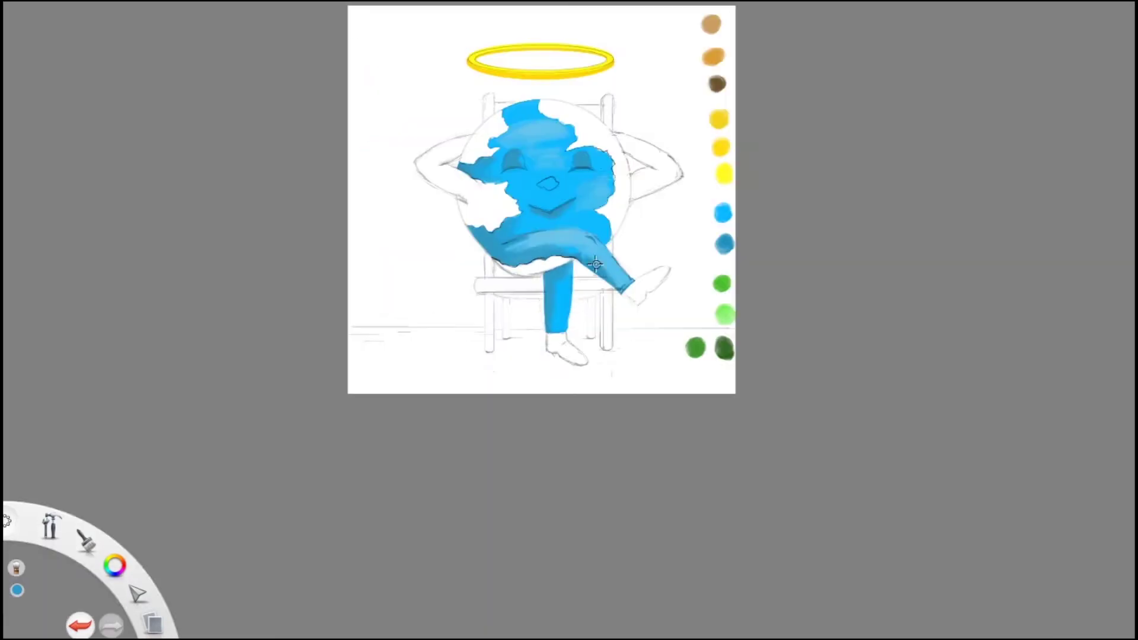
# - Sample the medium green from the palette and make a circular selection around the globe
pyautogui.scroll(3, 750, 366)
pyautogui.click(756, 465)
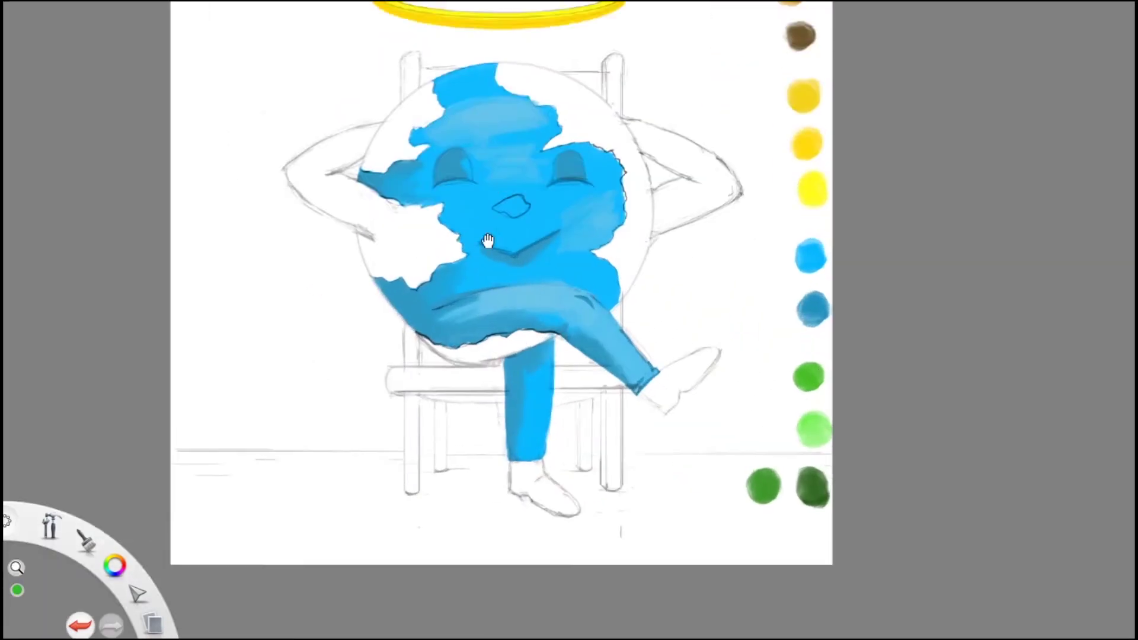
pyautogui.scroll(3, 547, 75)
pyautogui.click(547, 75)
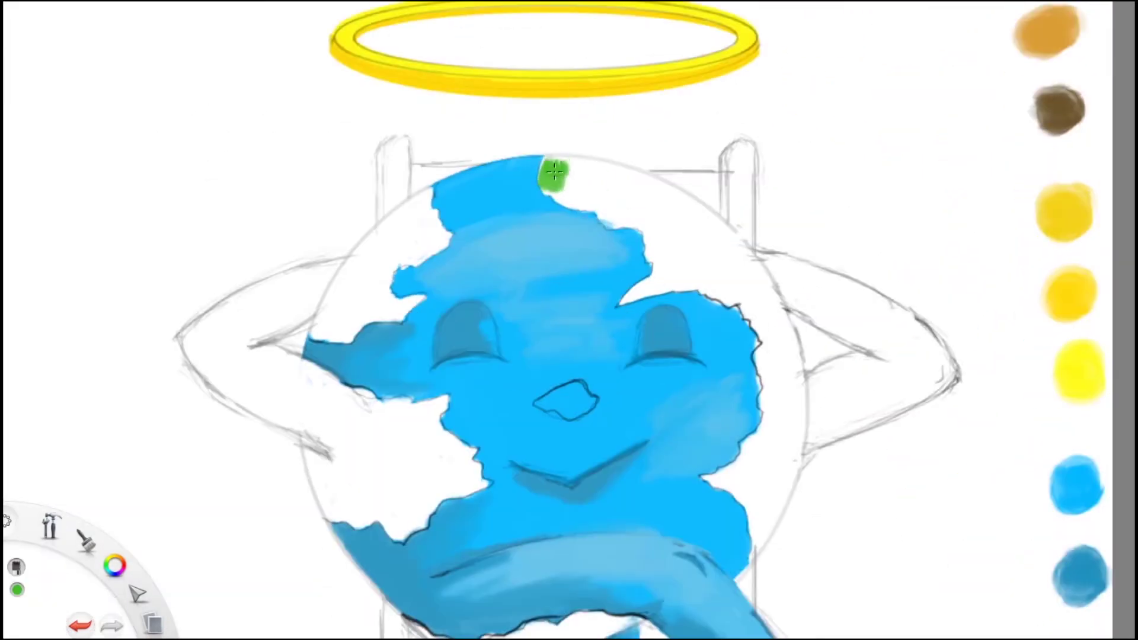
pyautogui.click(338, 305)
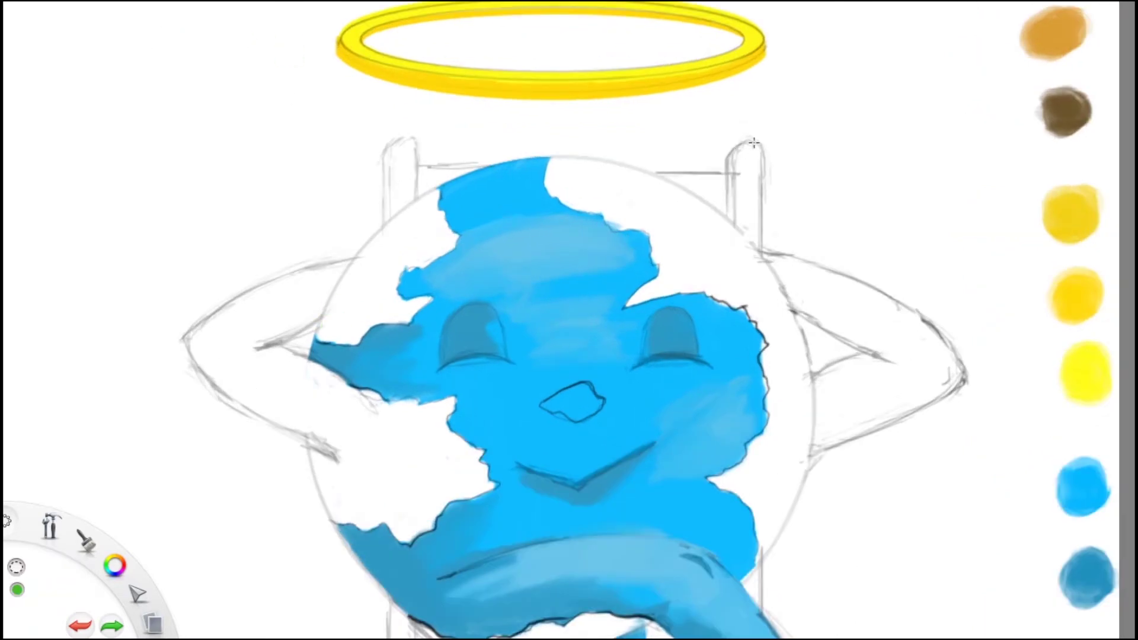
pyautogui.scroll(-3, 753, 142)
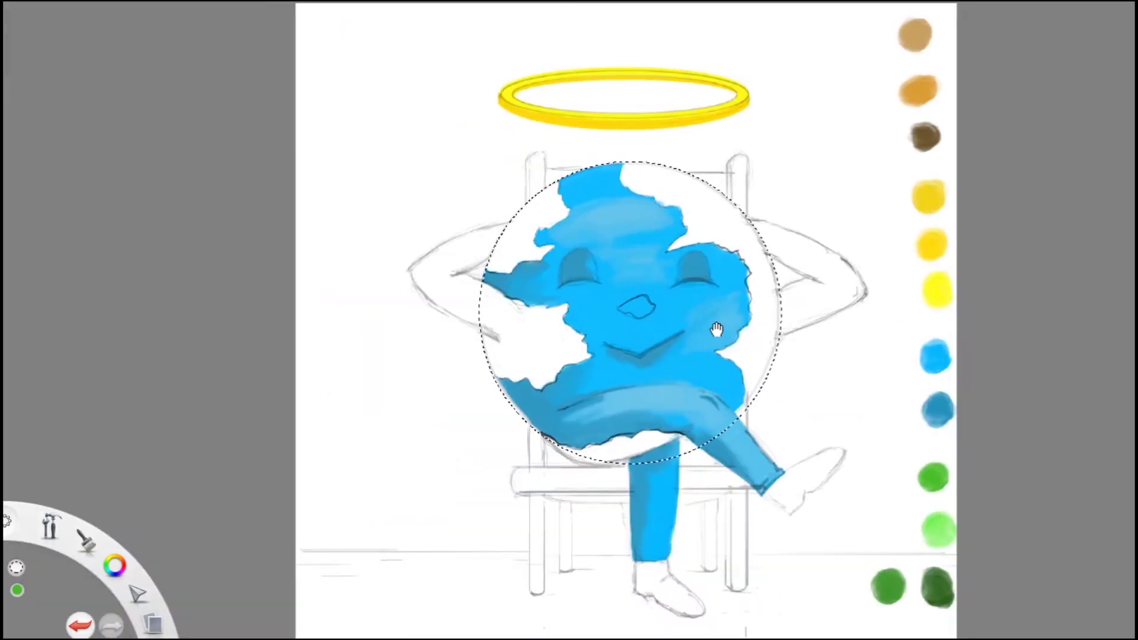
# - Paint the upper-left continent and the large right-hand continent medium green inside the globe selection
pyautogui.scroll(3, 537, 243)
pyautogui.moveTo(492, 236)
pyautogui.mouseDown()
pyautogui.moveTo(507, 231)
pyautogui.moveTo(436, 285)
pyautogui.moveTo(483, 268)
pyautogui.moveTo(581, 149)
pyautogui.mouseUp()
pyautogui.moveTo(714, 127)
pyautogui.mouseDown()
pyautogui.moveTo(717, 89)
pyautogui.moveTo(839, 160)
pyautogui.moveTo(901, 178)
pyautogui.moveTo(812, 203)
pyautogui.moveTo(763, 240)
pyautogui.moveTo(876, 355)
pyautogui.moveTo(851, 419)
pyautogui.moveTo(876, 457)
pyautogui.moveTo(648, 97)
pyautogui.mouseUp()
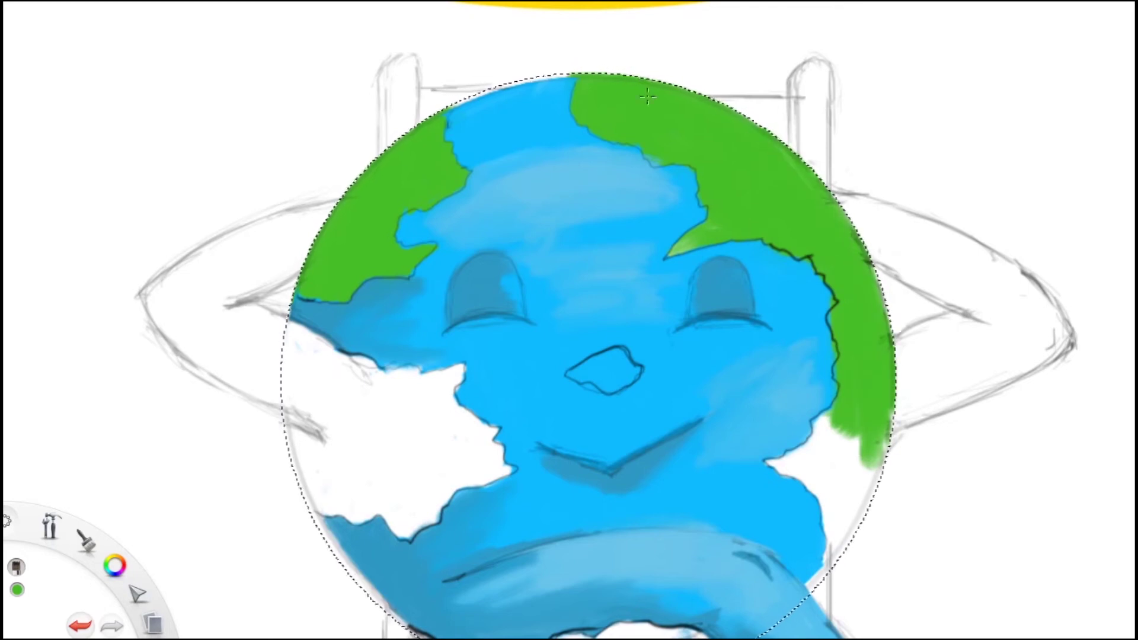
pyautogui.moveTo(854, 427)
pyautogui.mouseDown()
pyautogui.moveTo(818, 455)
pyautogui.moveTo(829, 426)
pyautogui.moveTo(835, 535)
pyautogui.moveTo(846, 435)
pyautogui.moveTo(848, 520)
pyautogui.mouseUp()
# - Fill the lower-left continent with medium green and touch up the green along the coastlines
pyautogui.click(399, 399)
pyautogui.moveTo(399, 399)
pyautogui.mouseDown()
pyautogui.moveTo(385, 314)
pyautogui.moveTo(451, 352)
pyautogui.moveTo(482, 375)
pyautogui.mouseUp()
pyautogui.moveTo(379, 308)
pyautogui.mouseDown()
pyautogui.moveTo(482, 368)
pyautogui.moveTo(533, 415)
pyautogui.moveTo(501, 437)
pyautogui.moveTo(463, 386)
pyautogui.moveTo(418, 356)
pyautogui.moveTo(439, 427)
pyautogui.moveTo(495, 389)
pyautogui.moveTo(394, 135)
pyautogui.mouseUp()
pyautogui.scroll(-5, 658, 155)
pyautogui.scroll(5, 658, 155)
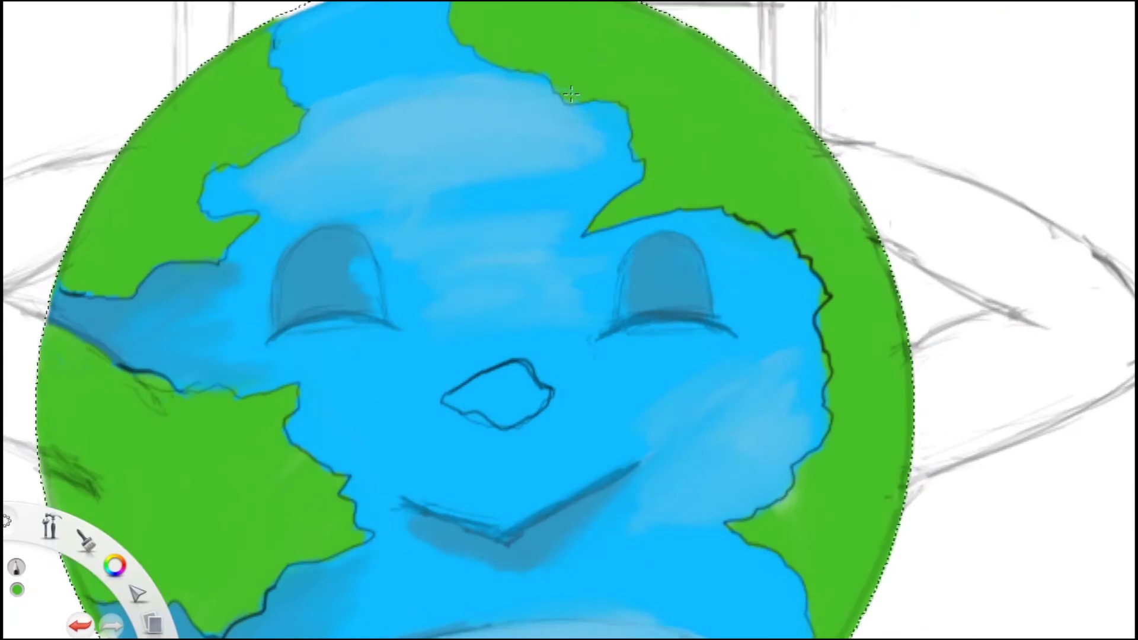
pyautogui.scroll(-1, 718, 293)
pyautogui.scroll(-1, 718, 293)
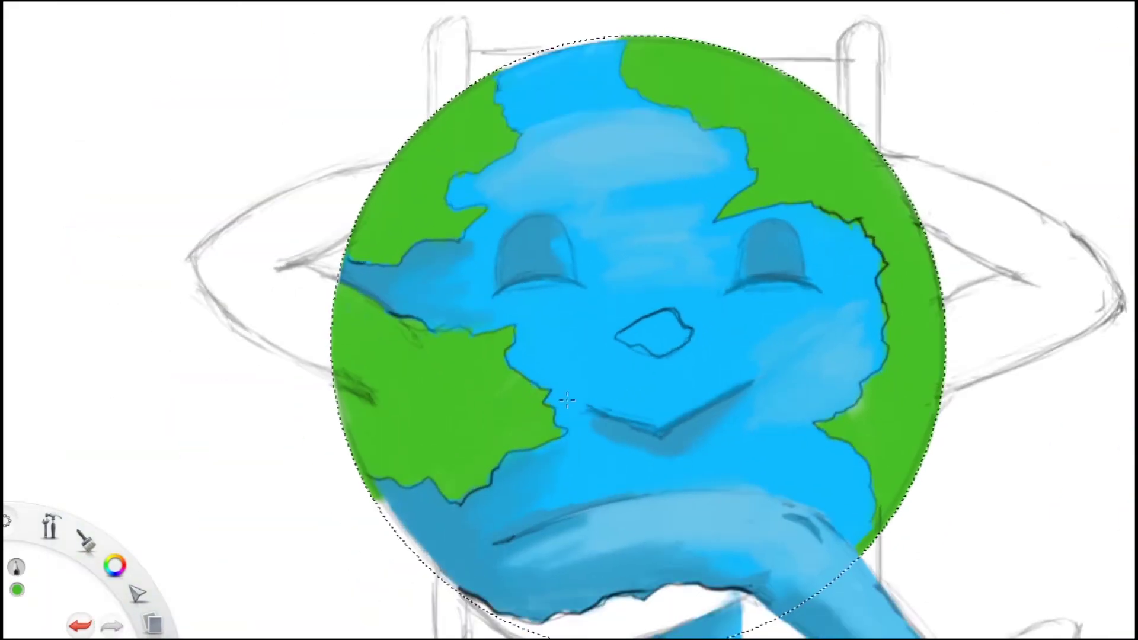
pyautogui.scroll(2, 733, 227)
pyautogui.scroll(-5, 734, 227)
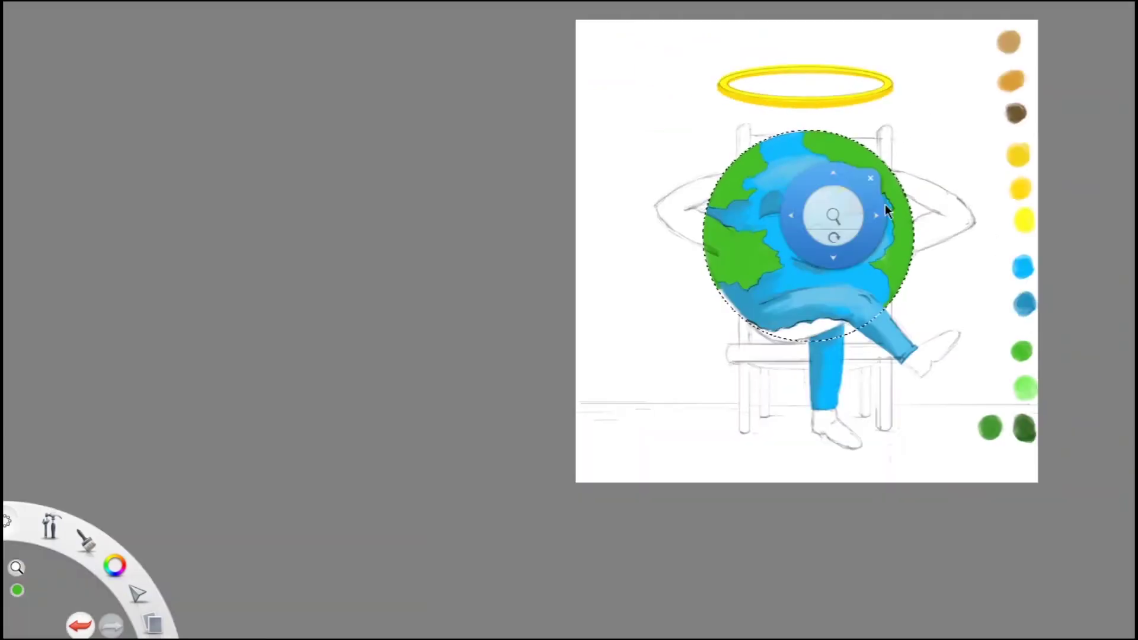
# - Outline the upper coast of the right-hand continent in dark green, starting from the top of the globe
pyautogui.scroll(6, 729, 460)
pyautogui.scroll(-2, 558, 152)
pyautogui.scroll(3, 557, 152)
pyautogui.moveTo(494, 160)
pyautogui.mouseDown()
pyautogui.moveTo(504, 279)
pyautogui.moveTo(643, 347)
pyautogui.mouseUp()
pyautogui.scroll(-3, 579, 315)
pyautogui.scroll(2, 580, 314)
pyautogui.moveTo(723, 356); pyautogui.dragTo(662, 365)
pyautogui.scroll(-3, 662, 365)
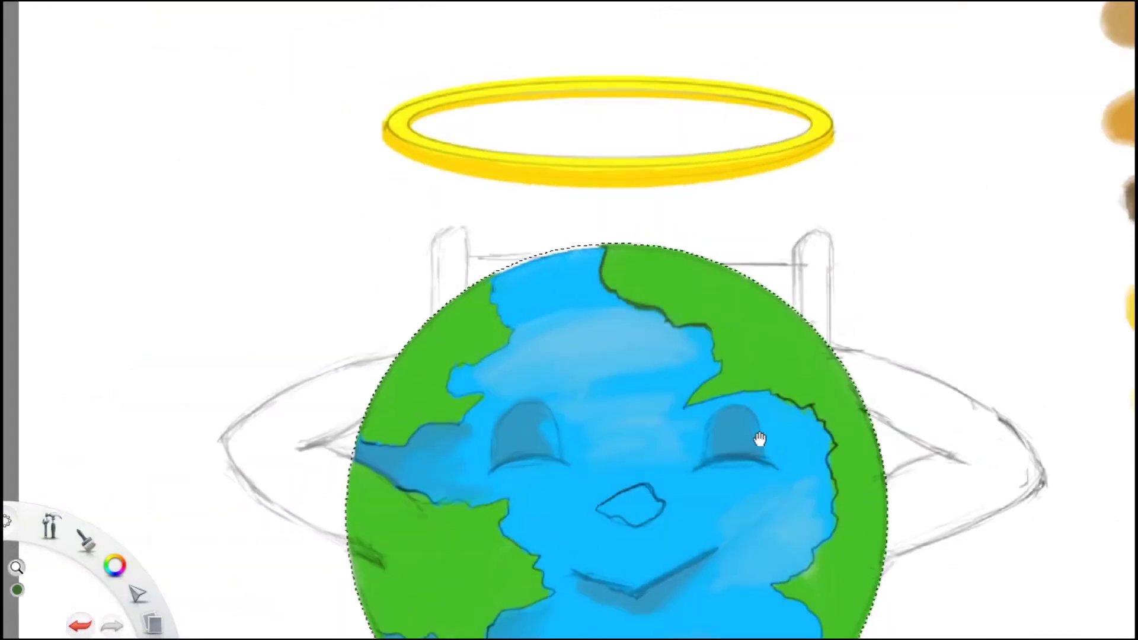
# - Outline the lower and inner coast of the large right-hand continent in dark green, down to its tip near the knee
pyautogui.scroll(3, 757, 437)
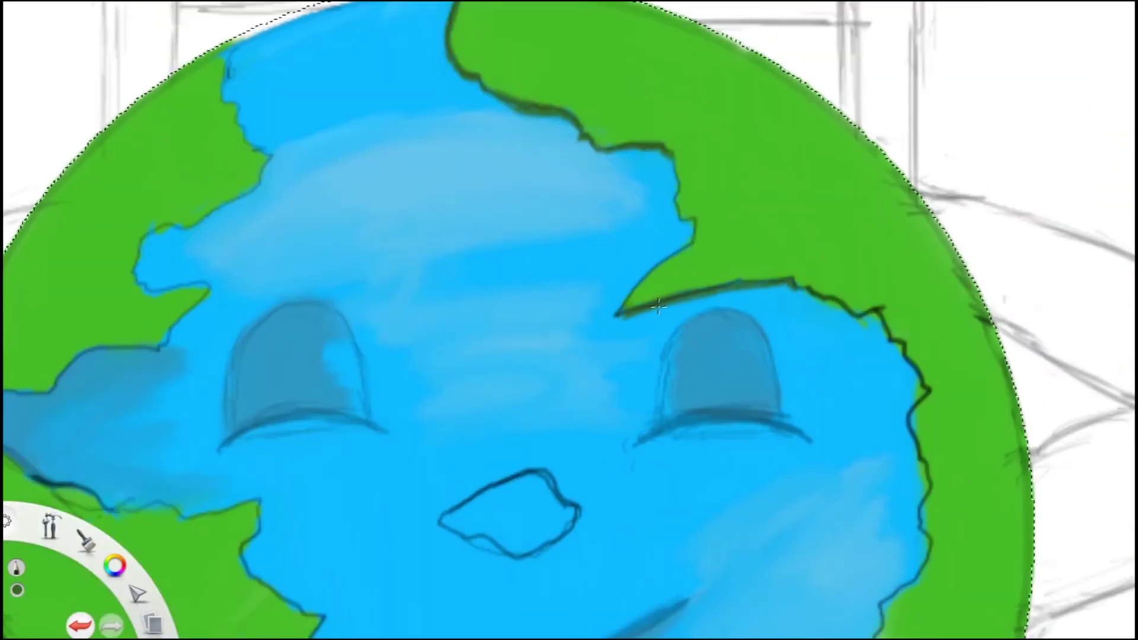
pyautogui.scroll(-3, 658, 305)
pyautogui.scroll(3, 794, 176)
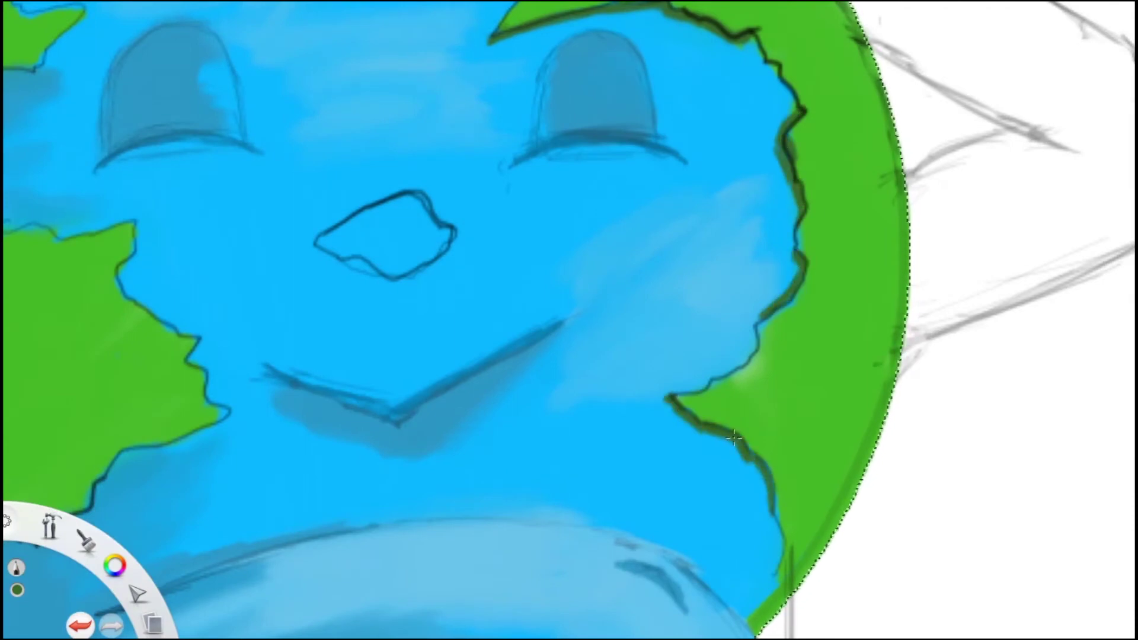
pyautogui.scroll(-3, 734, 437)
pyautogui.scroll(3, 748, 371)
pyautogui.scroll(-3, 748, 371)
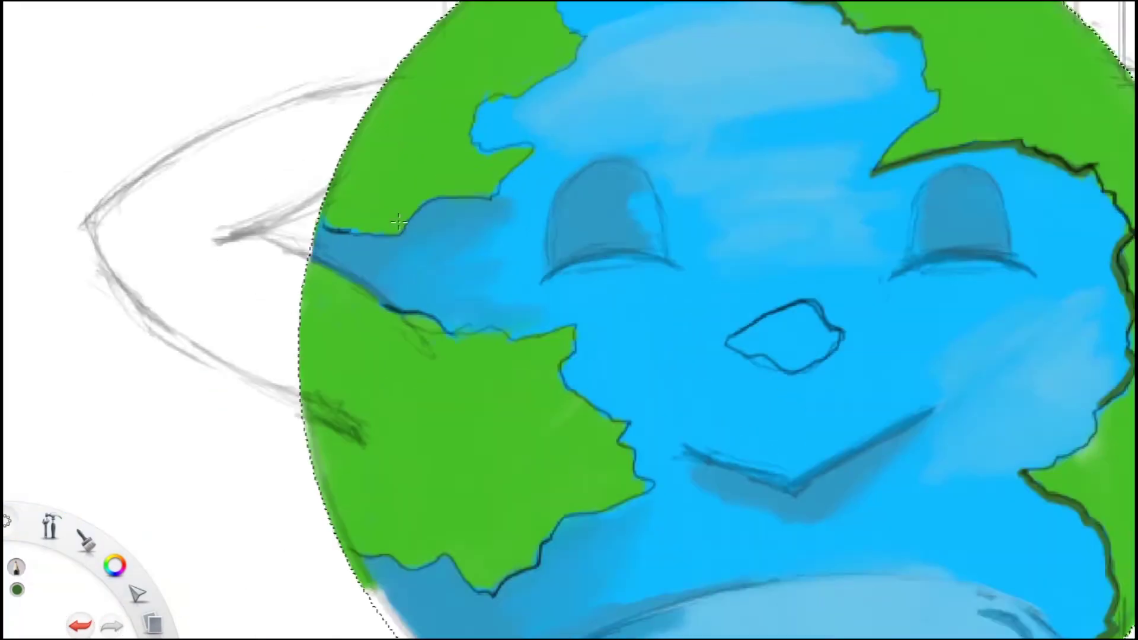
# - Outline the ragged coast and underside of the upper-left continent with dark green strokes
pyautogui.scroll(3, 489, 257)
pyautogui.moveTo(579, 221); pyautogui.dragTo(646, 149)
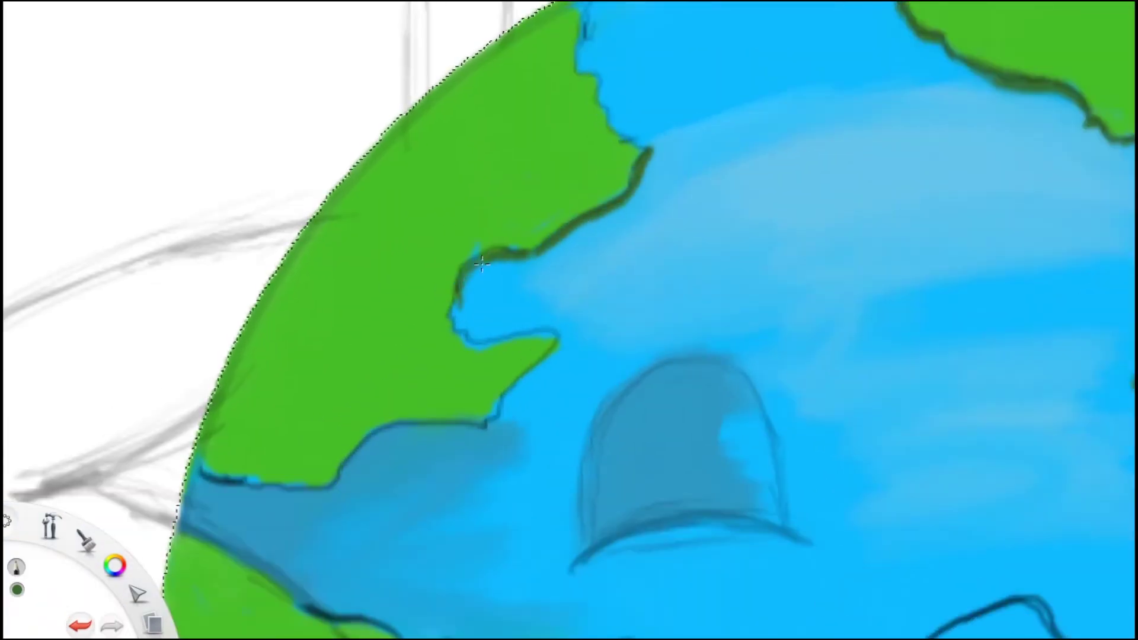
pyautogui.scroll(-2, 533, 297)
pyautogui.scroll(3, 533, 297)
pyautogui.moveTo(483, 429); pyautogui.dragTo(515, 365)
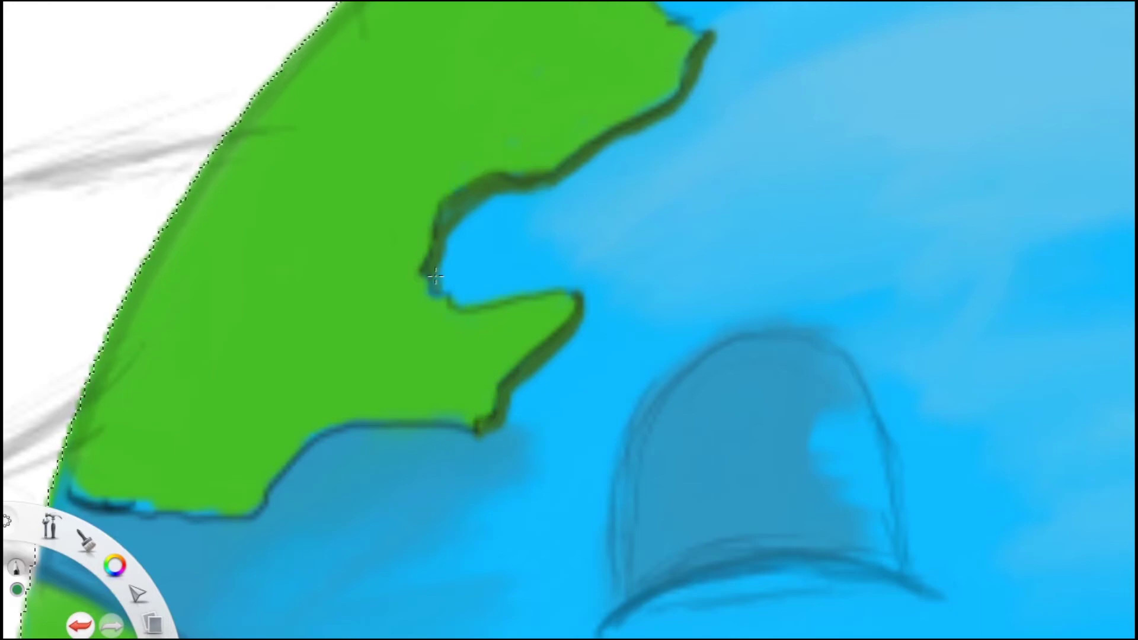
pyautogui.press('space')
pyautogui.moveTo(411, 381)
pyautogui.mouseDown()
pyautogui.moveTo(510, 332)
pyautogui.moveTo(548, 297)
pyautogui.moveTo(594, 285)
pyautogui.mouseUp()
pyautogui.scroll(-5, 595, 286)
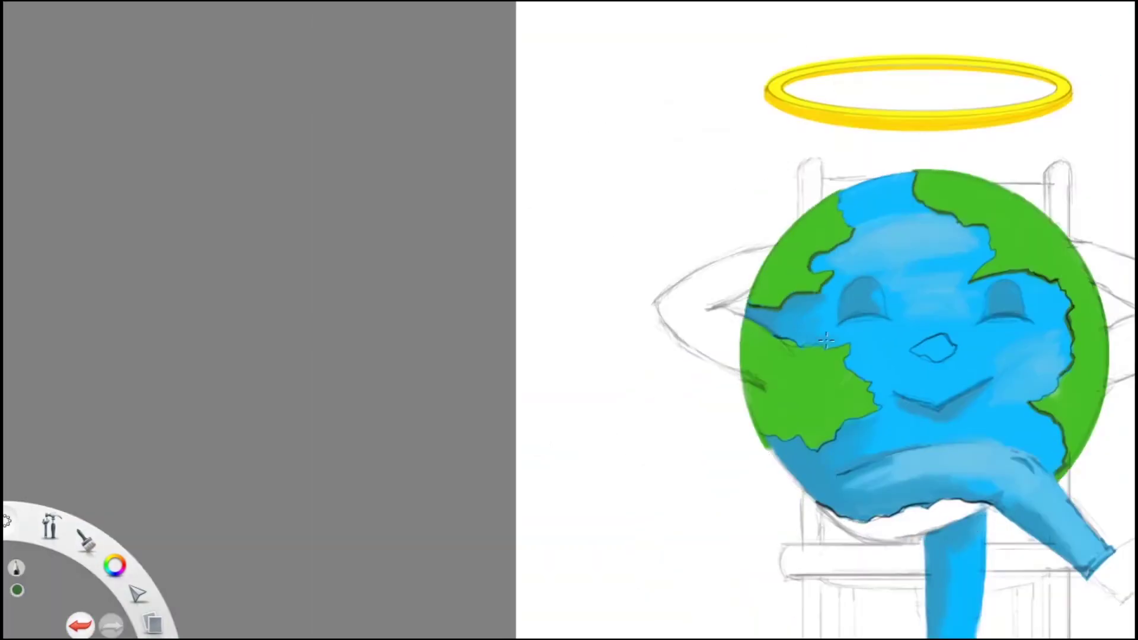
# - Outline the jagged lower coast of the lower-left continent in dark green
pyautogui.scroll(6, 579, 322)
pyautogui.moveTo(568, 343)
pyautogui.mouseDown()
pyautogui.moveTo(580, 322)
pyautogui.moveTo(794, 228)
pyautogui.mouseUp()
pyautogui.moveTo(438, 472)
pyautogui.mouseDown()
pyautogui.moveTo(646, 344)
pyautogui.moveTo(527, 245)
pyautogui.moveTo(335, 249)
pyautogui.moveTo(465, 277)
pyautogui.mouseUp()
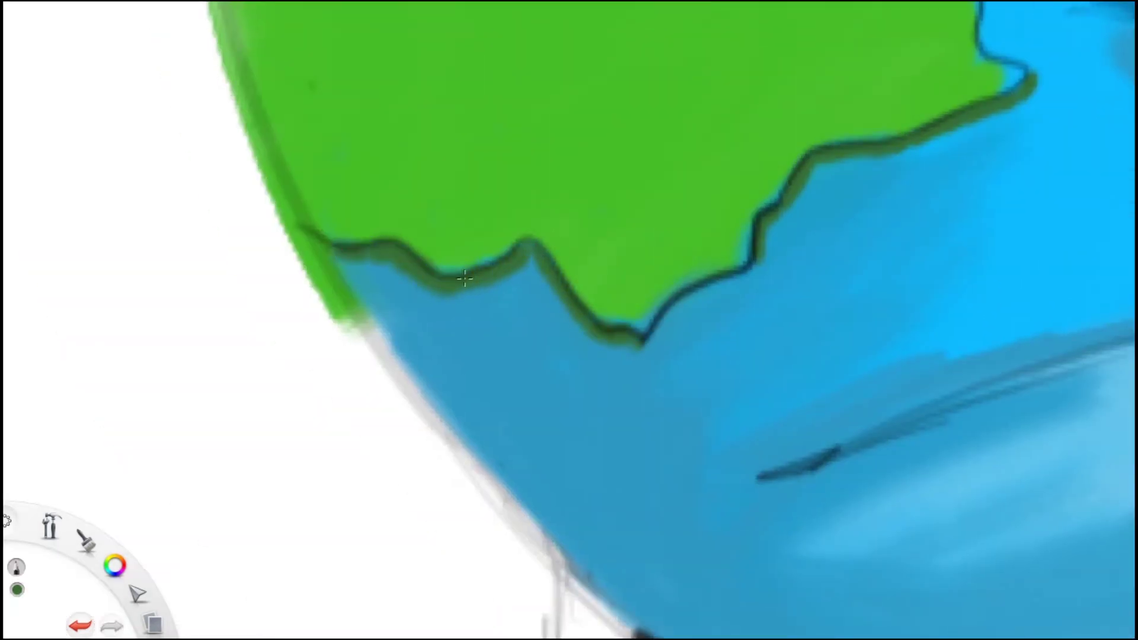
pyautogui.scroll(3, 642, 361)
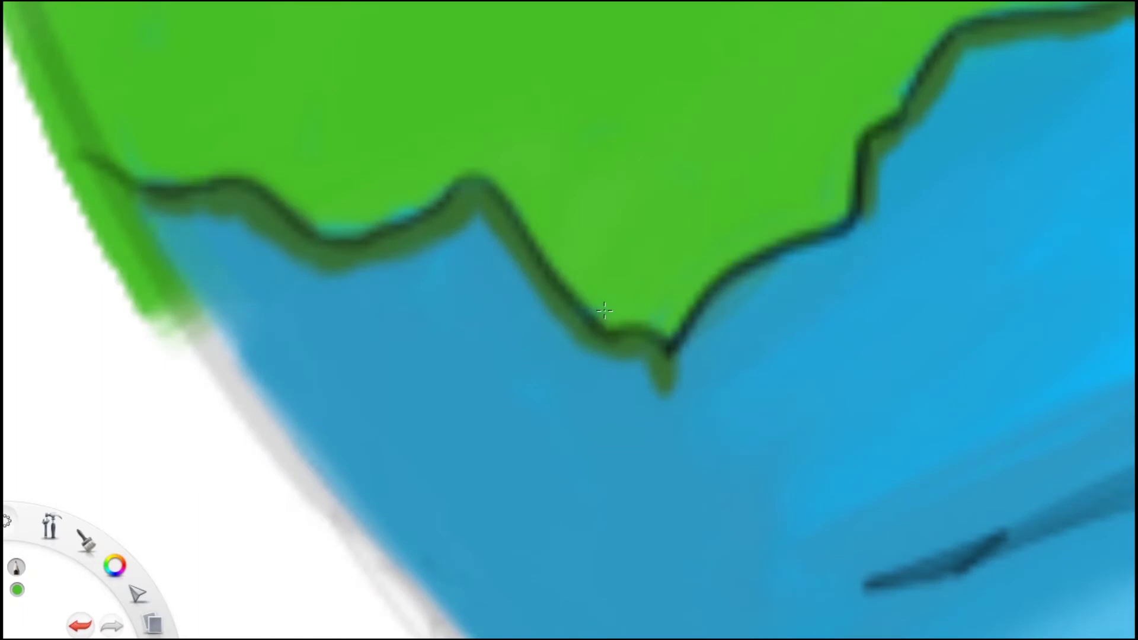
# - Sample the darker ocean blue and paint over the green overspill along the globe's lower-left edge
pyautogui.scroll(-2, 669, 132)
pyautogui.scroll(-3, 669, 131)
pyautogui.scroll(3, 593, 178)
pyautogui.keyDown('alt'); pyautogui.click(533, 255); pyautogui.keyUp('alt')
pyautogui.moveTo(536, 282); pyautogui.dragTo(475, 195)
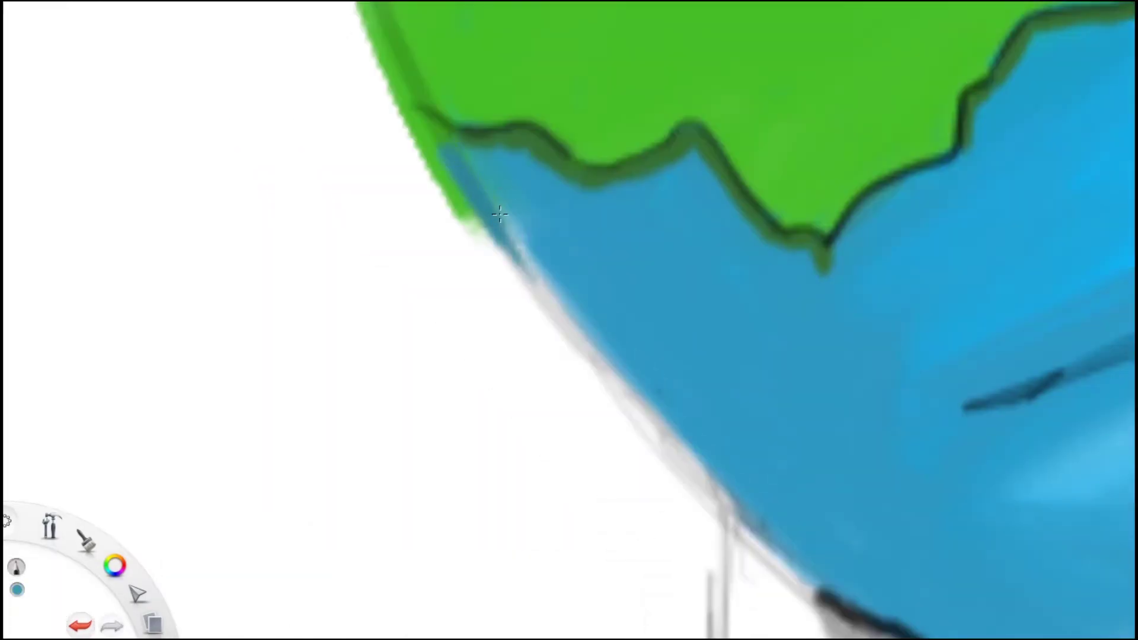
pyautogui.moveTo(563, 299); pyautogui.dragTo(500, 215)
pyautogui.moveTo(614, 379)
pyautogui.mouseDown()
pyautogui.moveTo(522, 269)
pyautogui.moveTo(504, 276)
pyautogui.mouseUp()
pyautogui.hotkey('ctrl', 'z')
pyautogui.moveTo(554, 320); pyautogui.dragTo(508, 252)
pyautogui.scroll(-3, 489, 181)
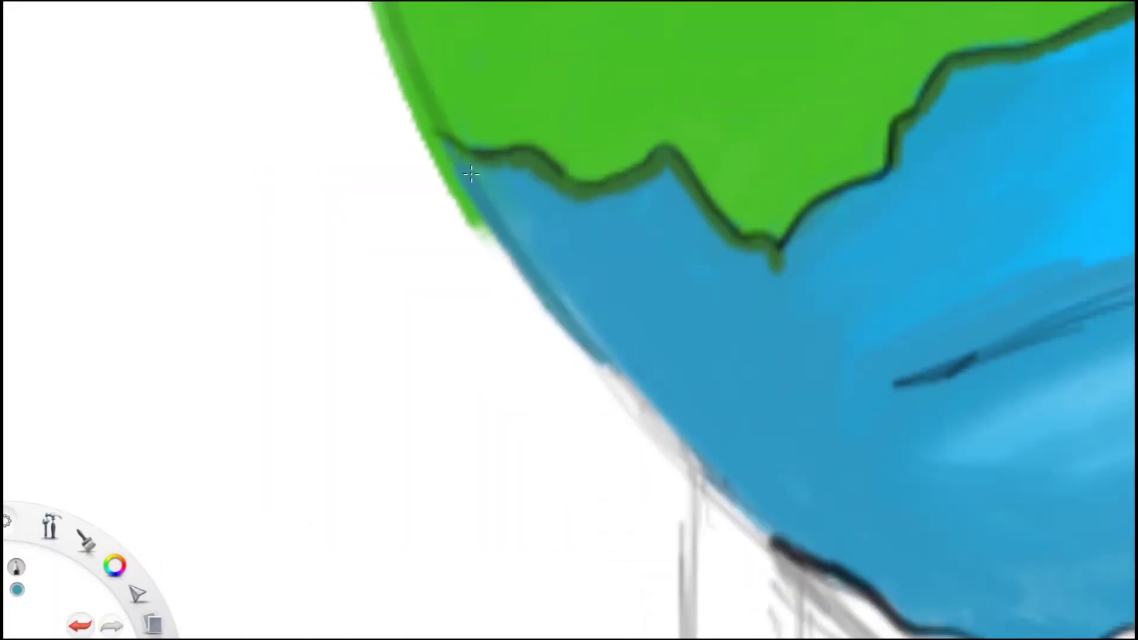
# - Fill the white landmass at the globe's base, beneath the crossed leg, with medium green
pyautogui.scroll(-5, 485, 152)
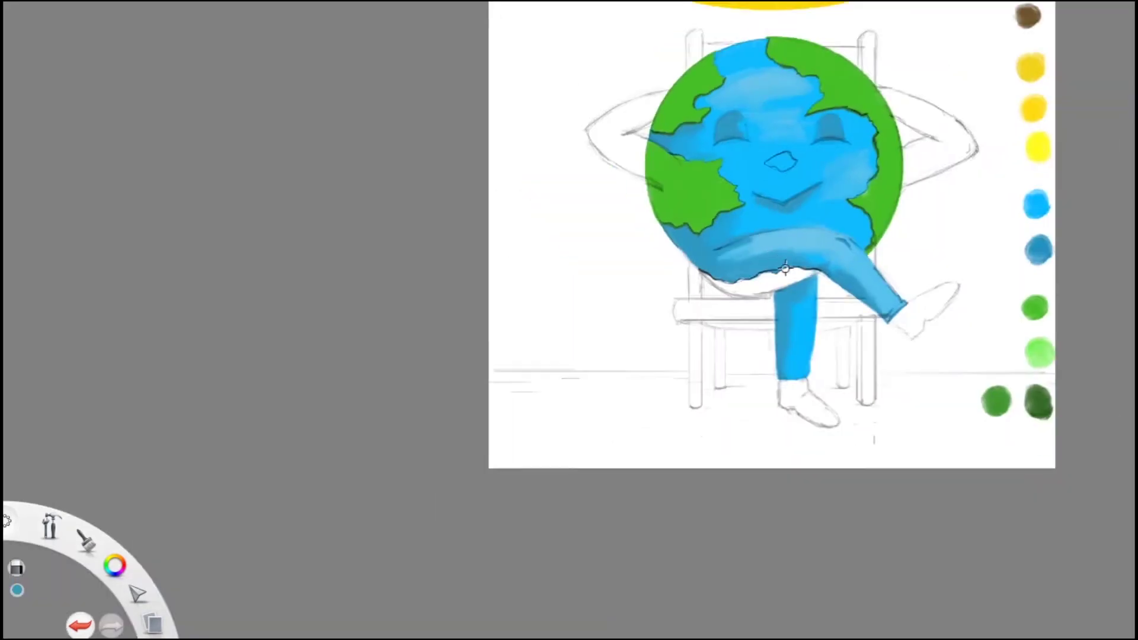
pyautogui.scroll(5, 633, 213)
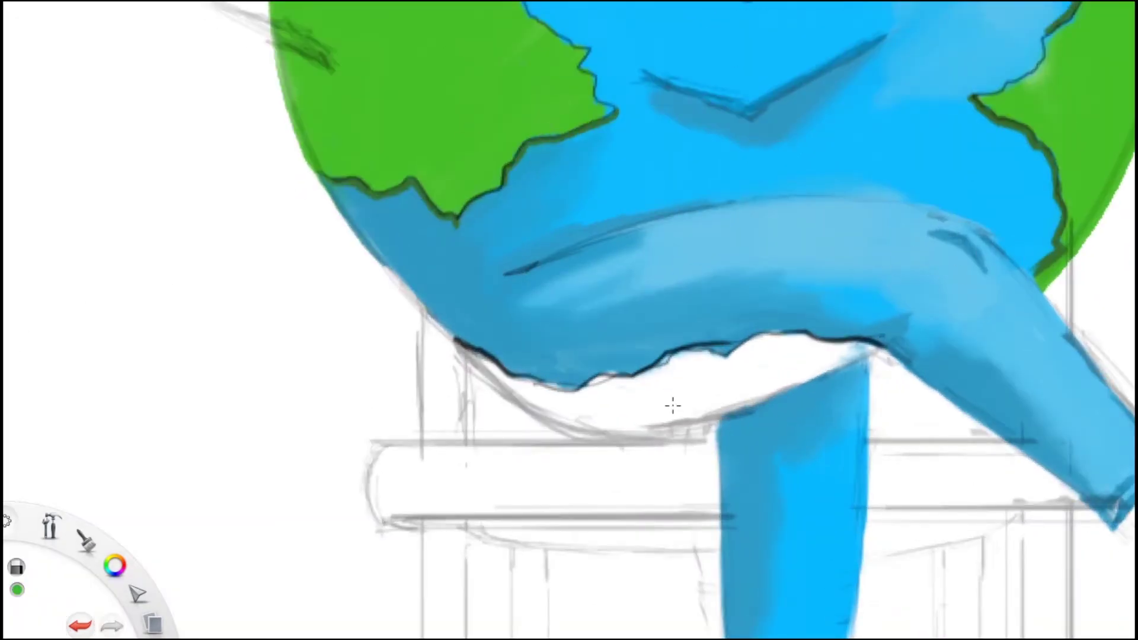
pyautogui.scroll(3, 673, 406)
pyautogui.scroll(-5, 654, 404)
pyautogui.scroll(3, 415, 323)
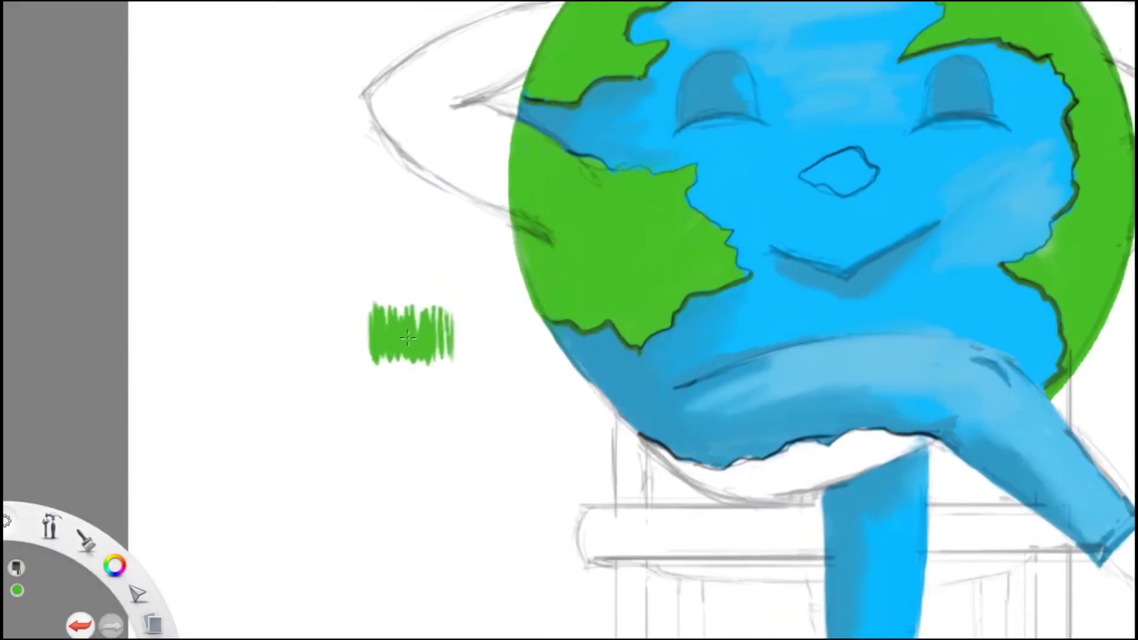
pyautogui.scroll(3, 610, 337)
pyautogui.moveTo(610, 337)
pyautogui.mouseDown()
pyautogui.moveTo(729, 293)
pyautogui.moveTo(771, 292)
pyautogui.moveTo(529, 358)
pyautogui.moveTo(637, 316)
pyautogui.moveTo(528, 357)
pyautogui.moveTo(717, 324)
pyautogui.moveTo(726, 315)
pyautogui.moveTo(504, 365)
pyautogui.mouseUp()
pyautogui.scroll(2, 503, 365)
pyautogui.scroll(-1, 486, 350)
pyautogui.moveTo(342, 272)
pyautogui.mouseDown()
pyautogui.moveTo(389, 303)
pyautogui.moveTo(483, 332)
pyautogui.moveTo(409, 341)
pyautogui.moveTo(445, 325)
pyautogui.mouseUp()
pyautogui.moveTo(839, 288)
pyautogui.mouseDown()
pyautogui.moveTo(897, 262)
pyautogui.moveTo(830, 261)
pyautogui.moveTo(826, 299)
pyautogui.moveTo(902, 261)
pyautogui.mouseUp()
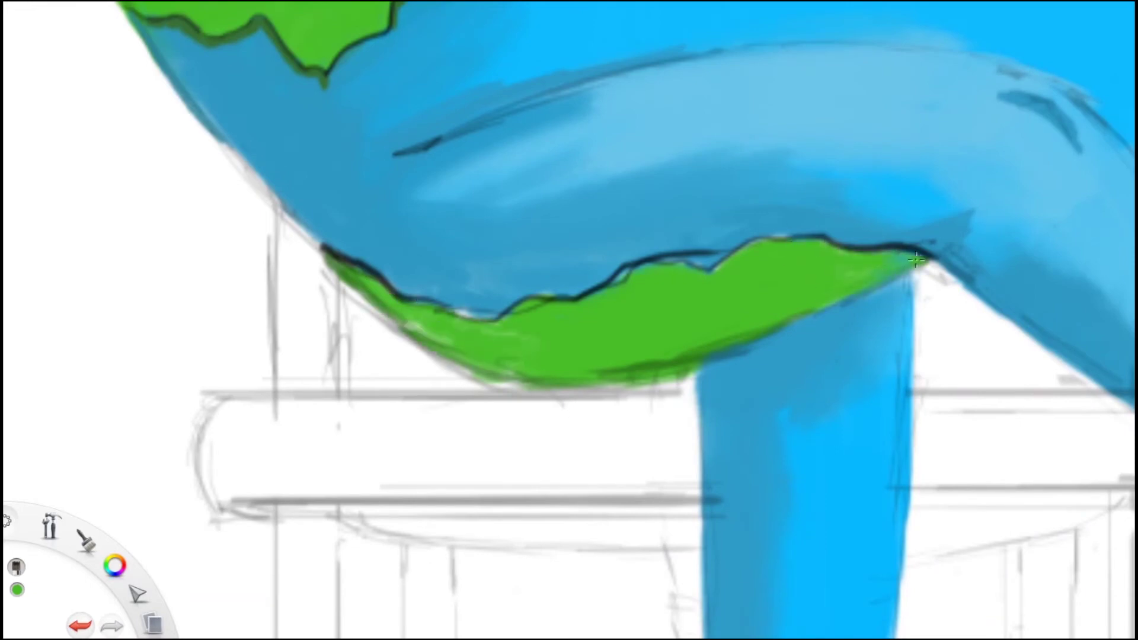
pyautogui.scroll(-3, 916, 260)
pyautogui.scroll(4, 678, 305)
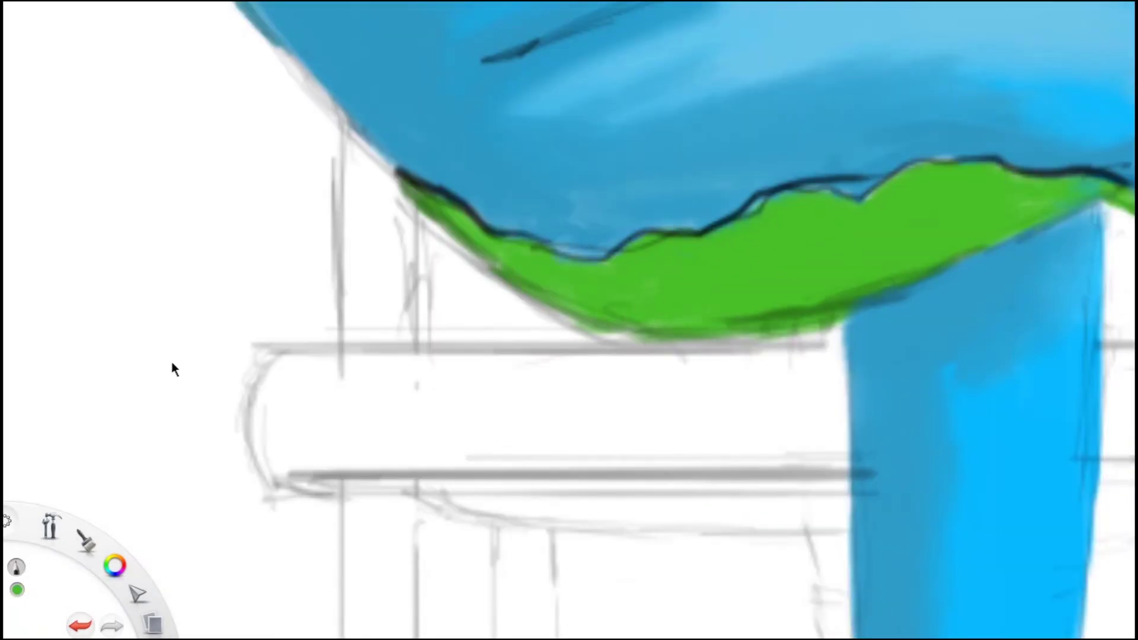
pyautogui.scroll(-5, 939, 212)
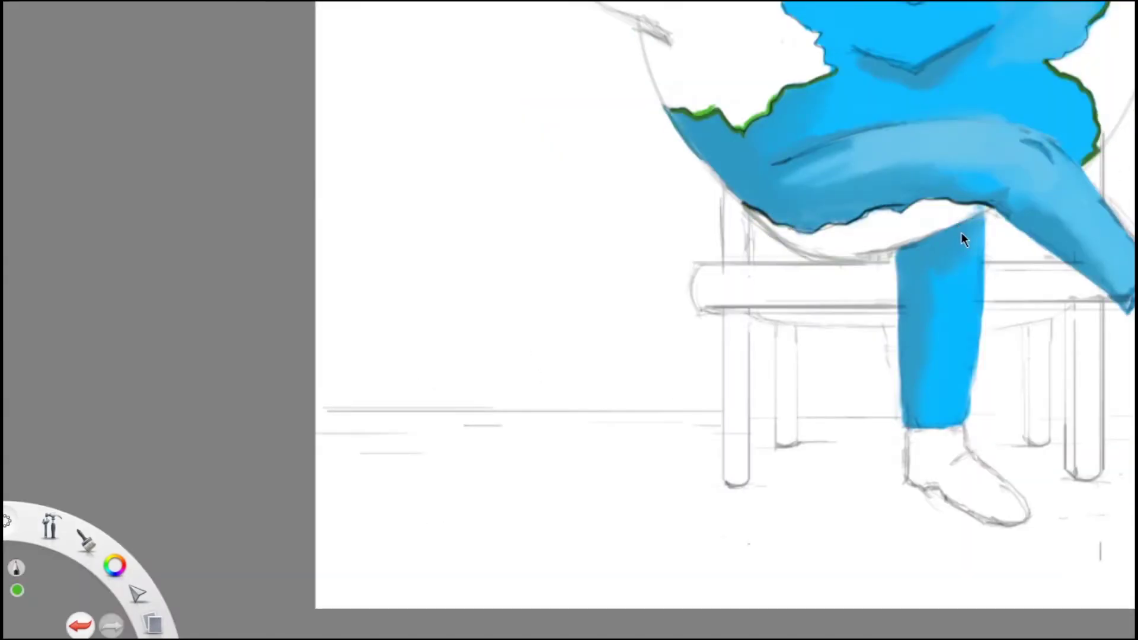
pyautogui.scroll(-4, 956, 225)
pyautogui.hotkey('ctrl', 'y')
pyautogui.scroll(4, 754, 340)
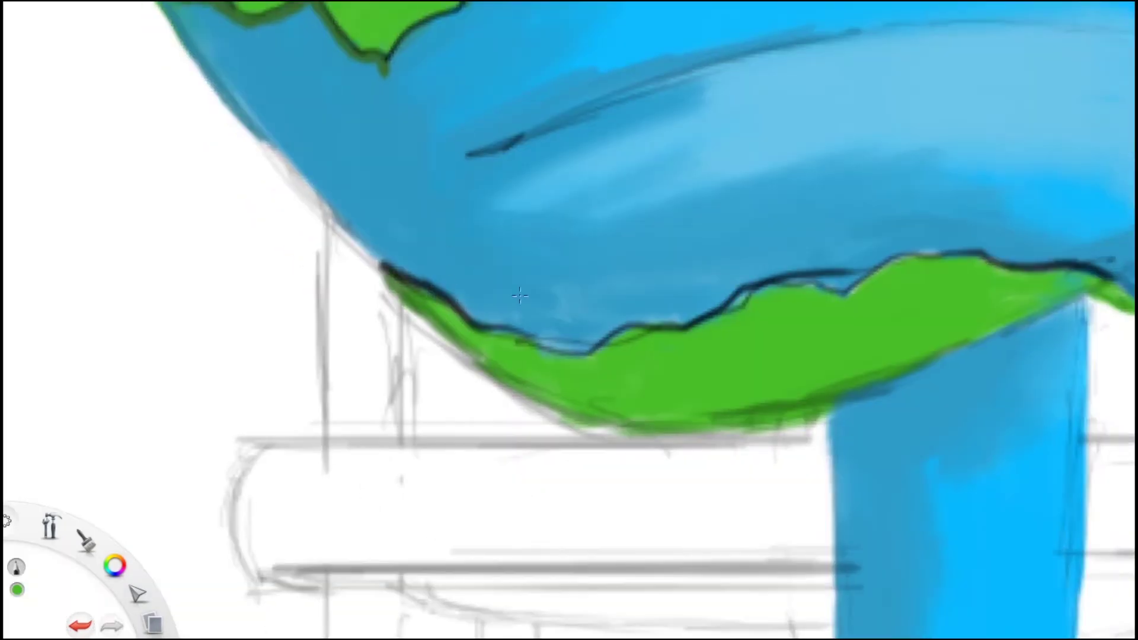
# - Outline the upper coast of the landmass at the globe's base in dark green, following the wavy sketch line
pyautogui.scroll(-4, 830, 278)
pyautogui.scroll(5, 830, 279)
pyautogui.moveTo(410, 230)
pyautogui.mouseDown()
pyautogui.moveTo(584, 327)
pyautogui.moveTo(697, 356)
pyautogui.mouseUp()
pyautogui.scroll(-3, 846, 368)
pyautogui.scroll(1, 846, 368)
pyautogui.moveTo(628, 369); pyautogui.dragTo(750, 326)
pyautogui.moveTo(667, 369)
pyautogui.mouseDown()
pyautogui.moveTo(783, 324)
pyautogui.moveTo(925, 333)
pyautogui.mouseUp()
pyautogui.scroll(-1, 787, 330)
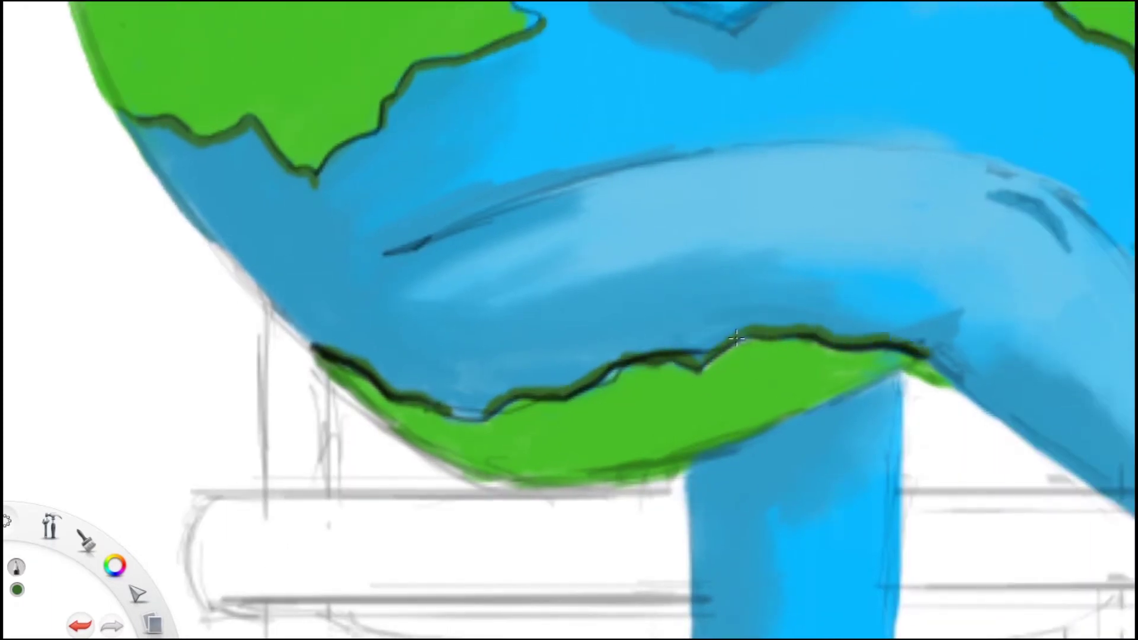
pyautogui.scroll(1, 757, 381)
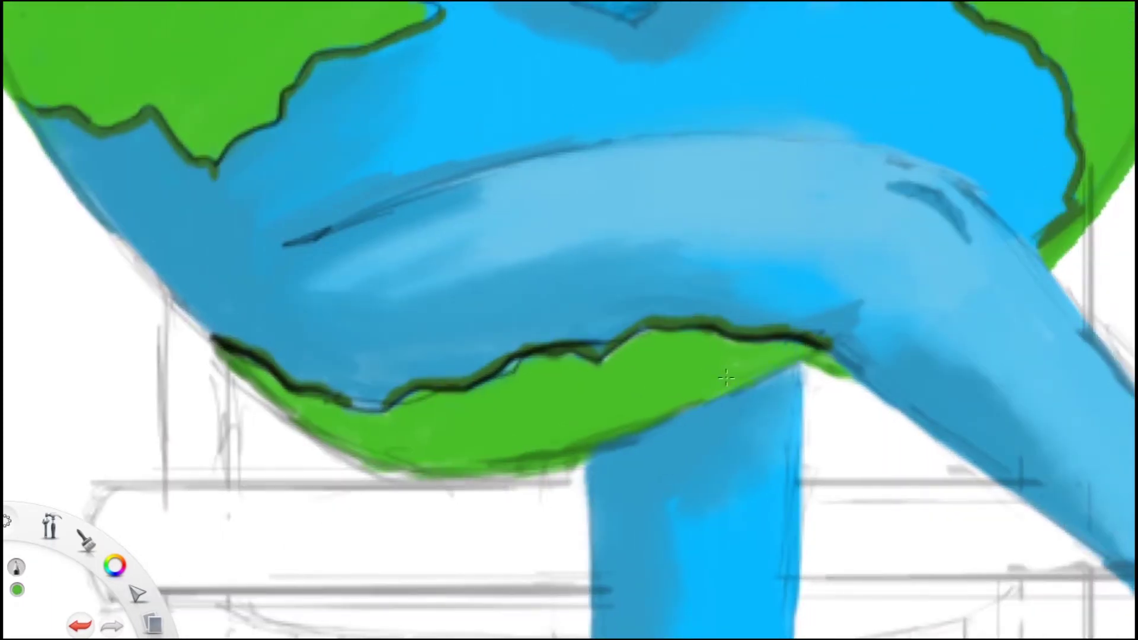
# - Fill the small nose-shaped island in the middle of the face with medium green
pyautogui.scroll(-5, 558, 366)
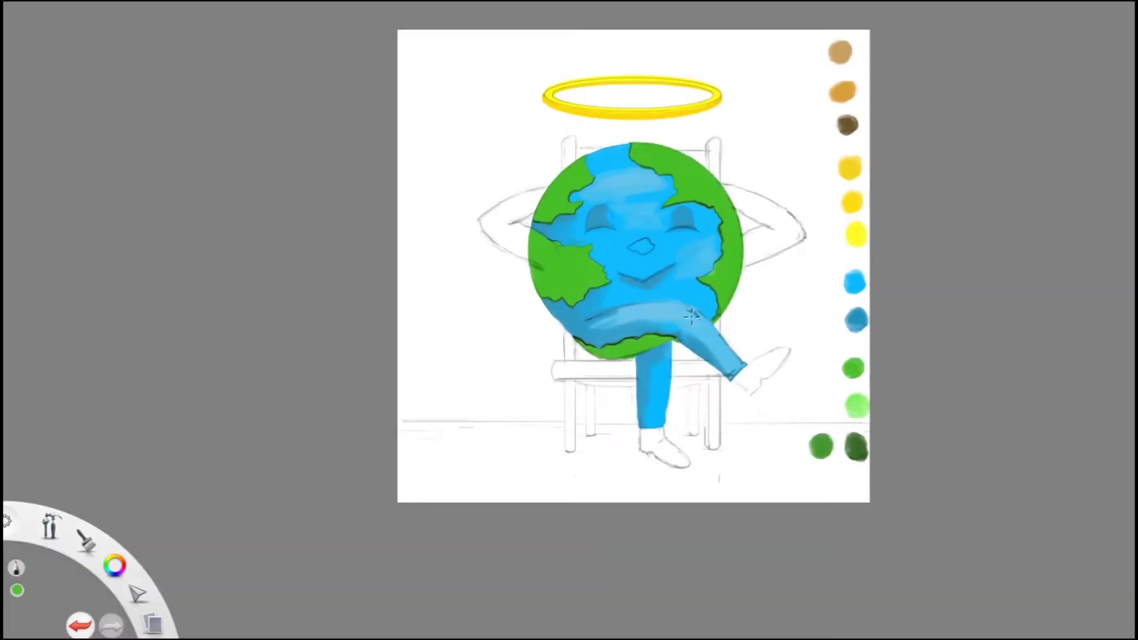
pyautogui.scroll(5, 692, 317)
pyautogui.scroll(2, 456, 348)
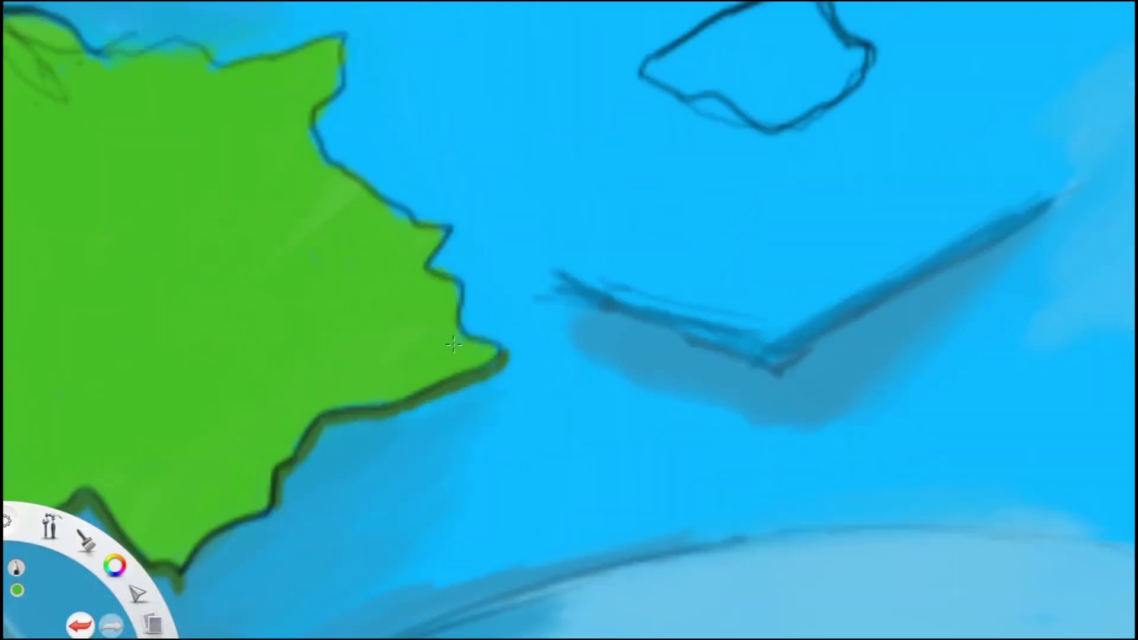
pyautogui.scroll(2, 524, 236)
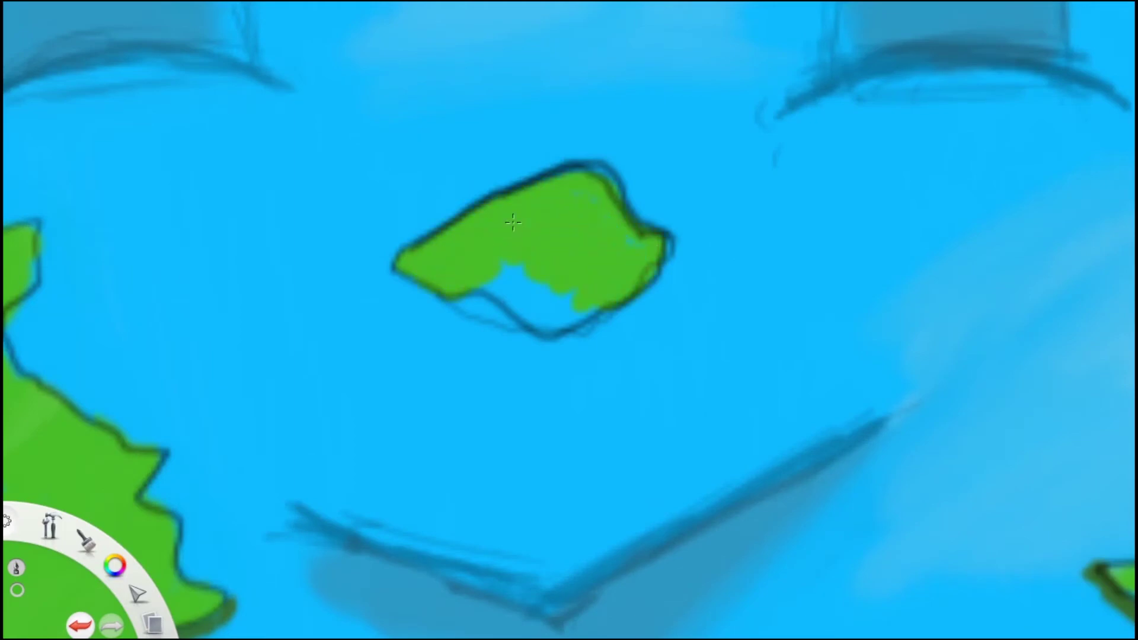
# - Finish the dark green outline at the lower-left continent's bottom tip and shade the globe's edge under the arm
pyautogui.scroll(2, 411, 317)
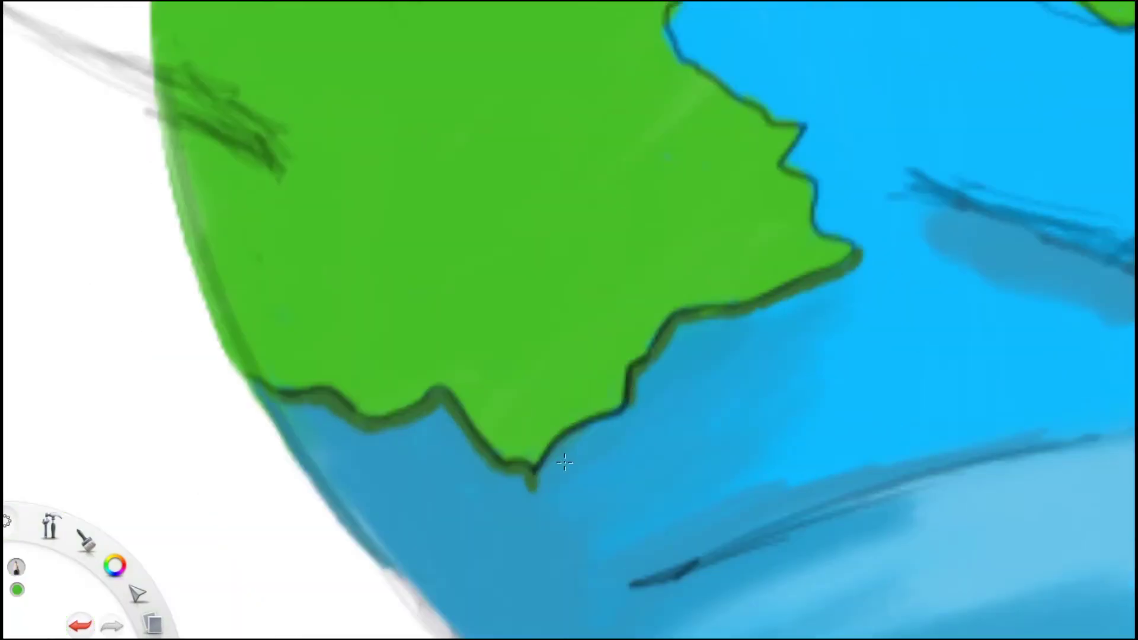
pyautogui.scroll(-4, 631, 402)
pyautogui.scroll(4, 630, 402)
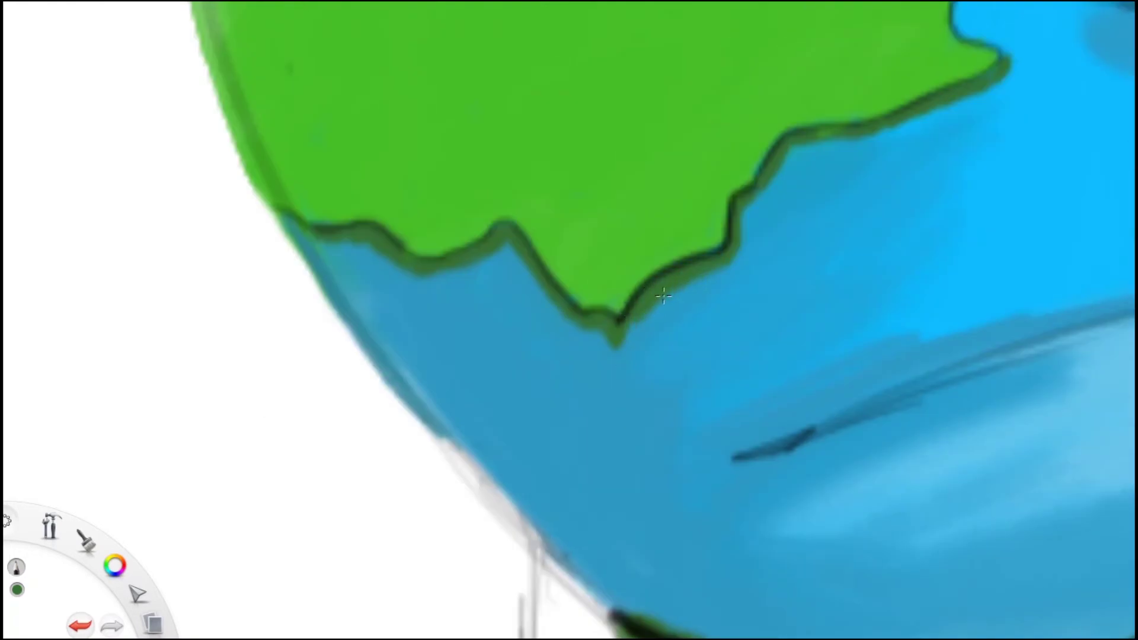
pyautogui.scroll(-5, 483, 212)
pyautogui.scroll(4, 484, 212)
pyautogui.moveTo(498, 226); pyautogui.dragTo(486, 269)
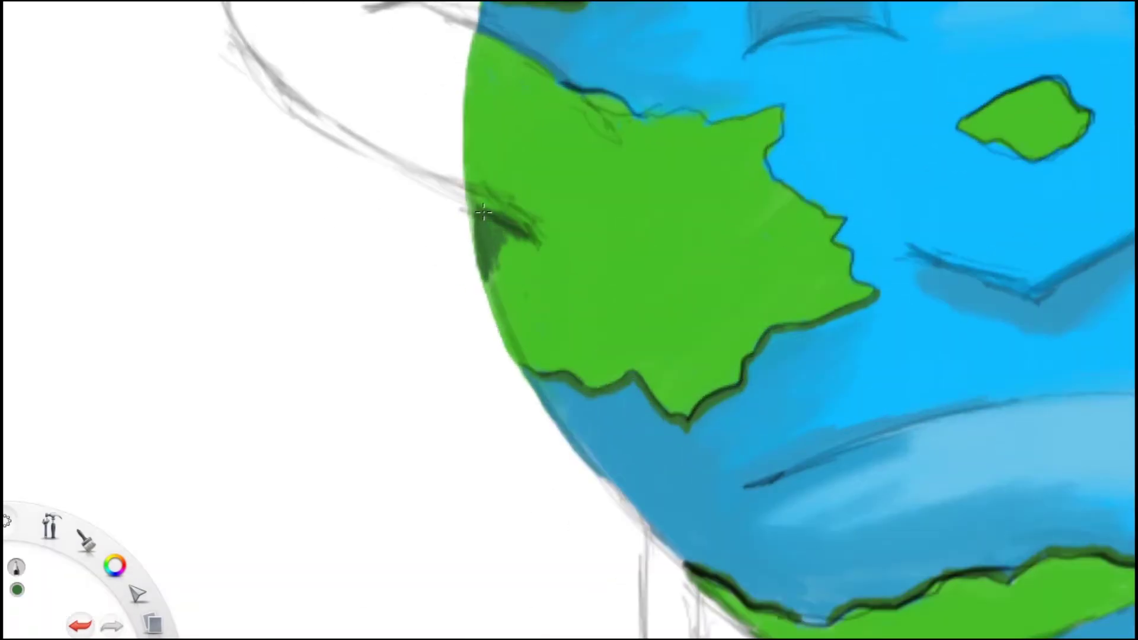
# - Darken the upper coast of the lower-left continent and outline the lower edge of the nose island in dark green
pyautogui.scroll(-5, 483, 212)
pyautogui.scroll(4, 491, 150)
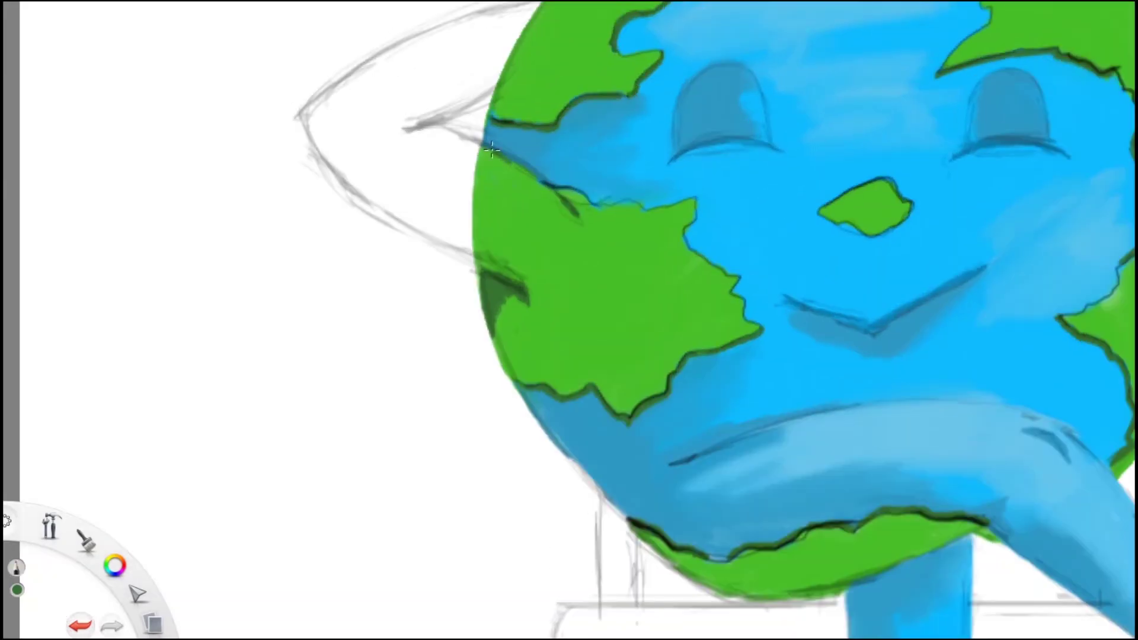
pyautogui.scroll(3, 542, 233)
pyautogui.moveTo(643, 226)
pyautogui.mouseDown()
pyautogui.moveTo(691, 266)
pyautogui.moveTo(774, 296)
pyautogui.moveTo(866, 237)
pyautogui.moveTo(661, 246)
pyautogui.mouseUp()
pyautogui.scroll(-5, 661, 246)
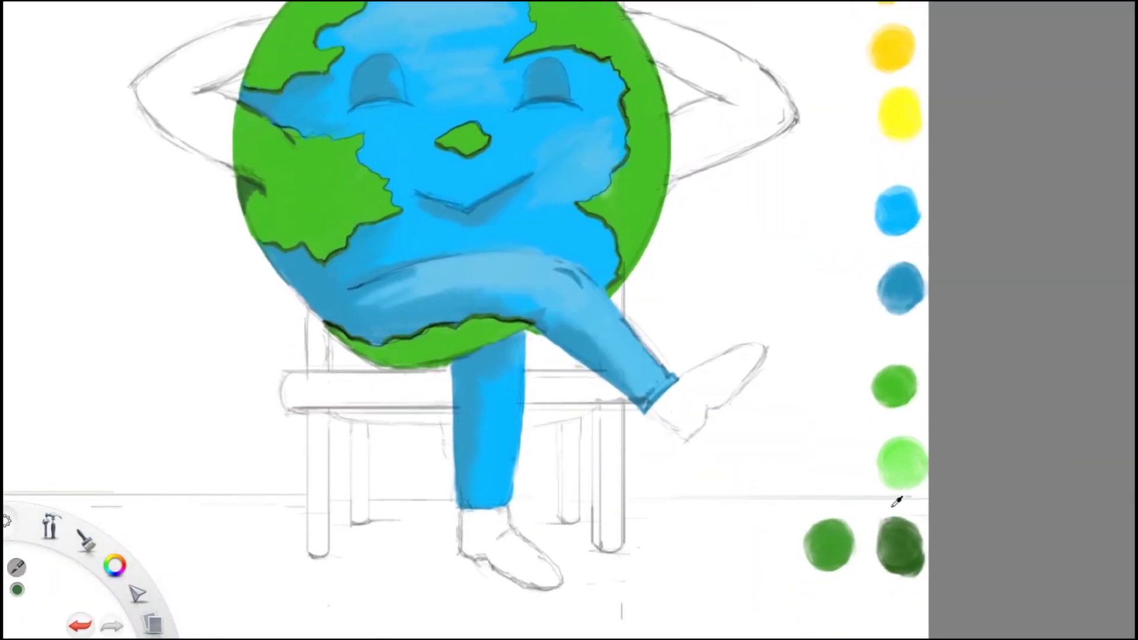
# - Shade the inside of the right-hand continent's lower coast with a mid-dark green from the palette
pyautogui.scroll(5, 695, 238)
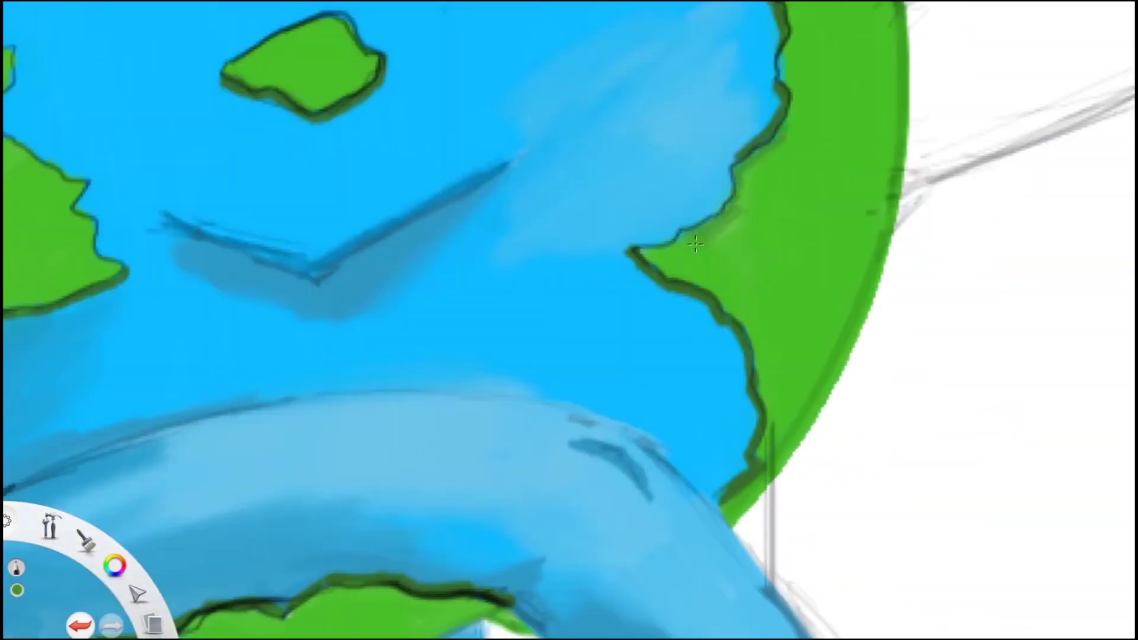
pyautogui.moveTo(696, 244); pyautogui.dragTo(738, 311)
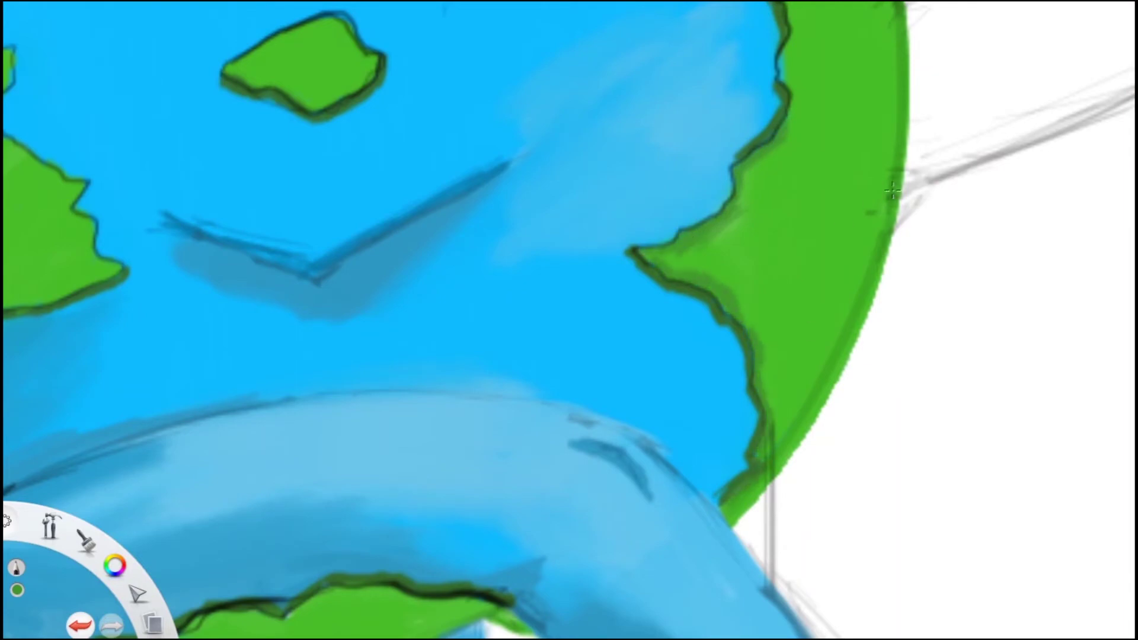
pyautogui.scroll(-5, 667, 252)
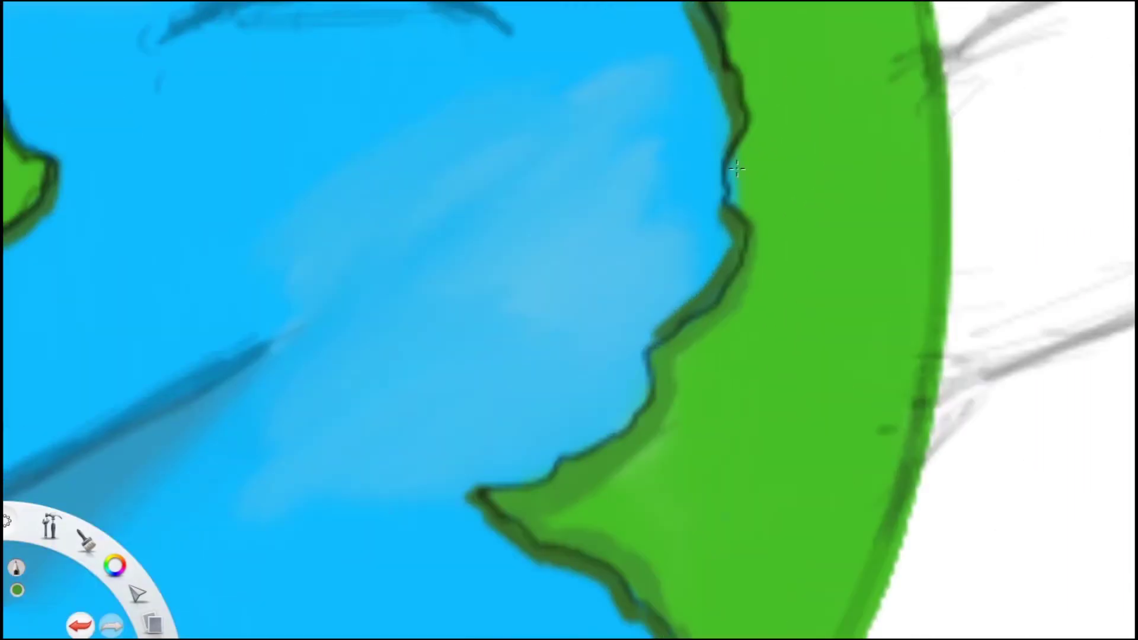
pyautogui.scroll(5, 695, 237)
pyautogui.moveTo(747, 195); pyautogui.dragTo(707, 236)
pyautogui.scroll(-5, 653, 94)
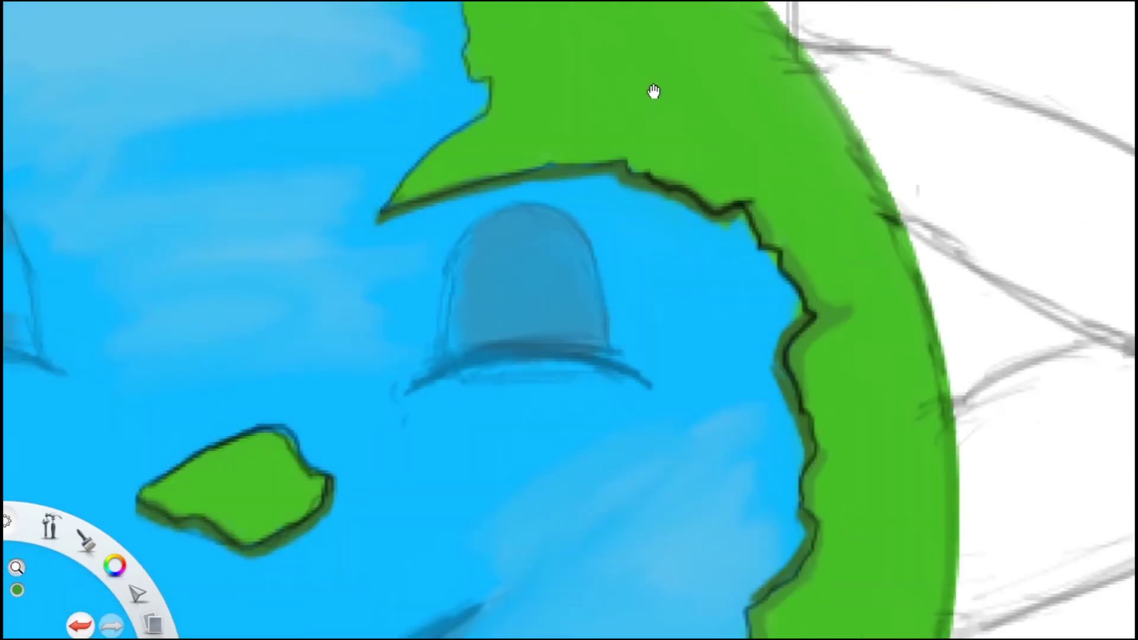
pyautogui.scroll(5, 585, 238)
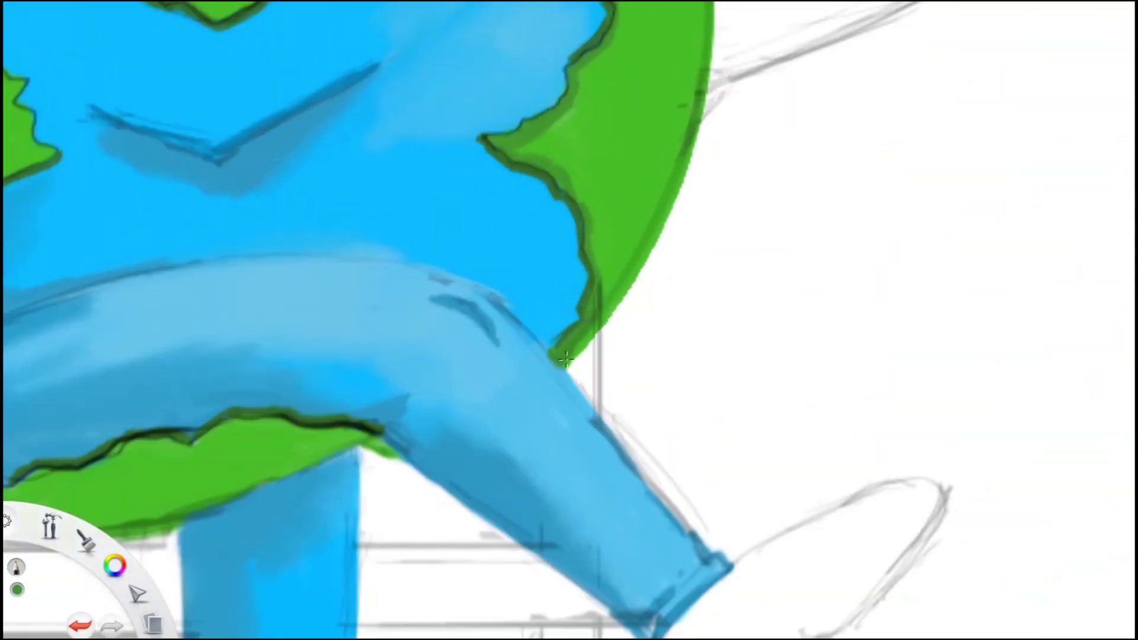
# - Shade the right-hand continent's upper coast in mid-dark green, with a broad shadow at the top of the globe
pyautogui.scroll(-5, 586, 239)
pyautogui.scroll(5, 635, 236)
pyautogui.scroll(-5, 635, 235)
pyautogui.scroll(5, 450, 253)
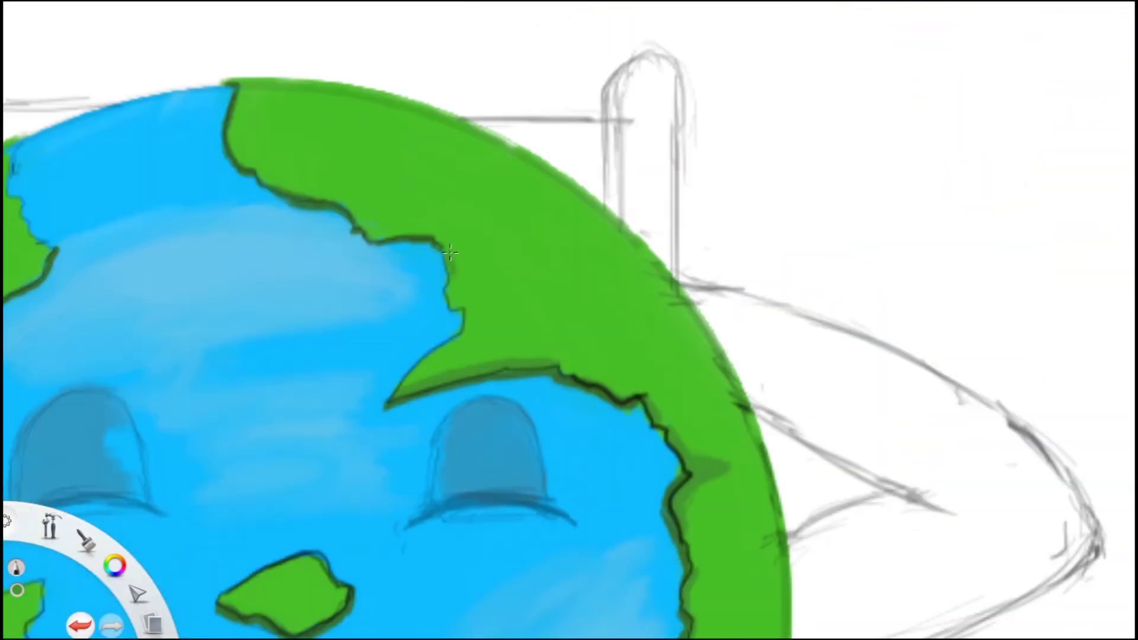
pyautogui.scroll(-5, 464, 305)
pyautogui.scroll(5, 408, 225)
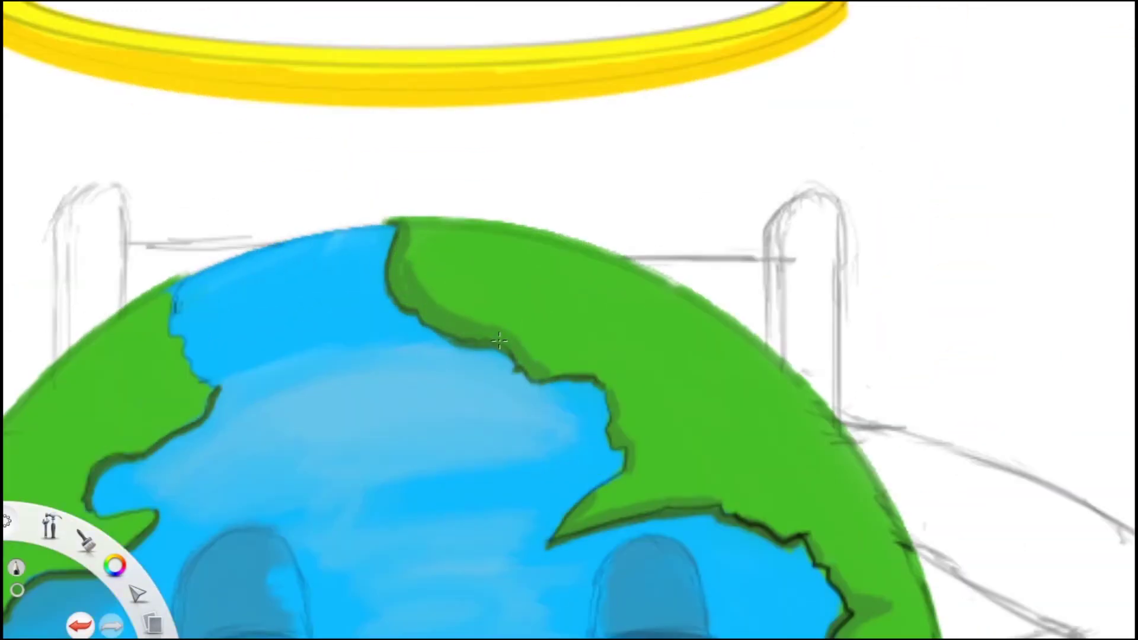
pyautogui.moveTo(412, 261); pyautogui.dragTo(454, 224)
pyautogui.moveTo(427, 279); pyautogui.dragTo(478, 225)
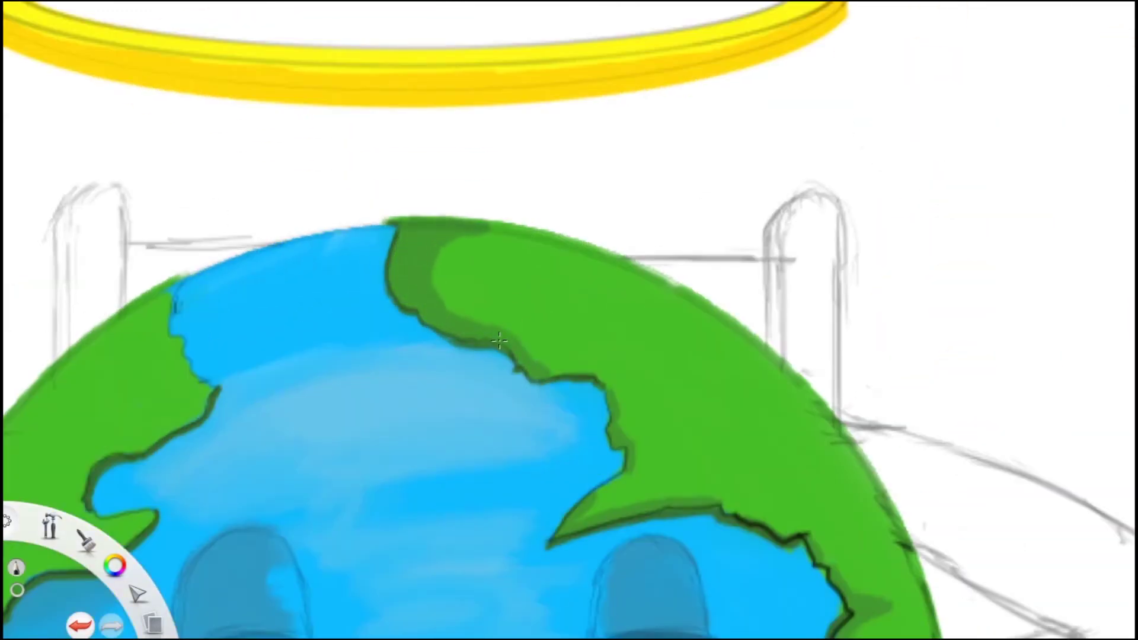
# - Add a mid-dark green shadow on the right-hand continent along its inner coast beside the right eye
pyautogui.scroll(-2, 468, 342)
pyautogui.scroll(-2, 440, 342)
pyautogui.moveTo(643, 412); pyautogui.dragTo(659, 360)
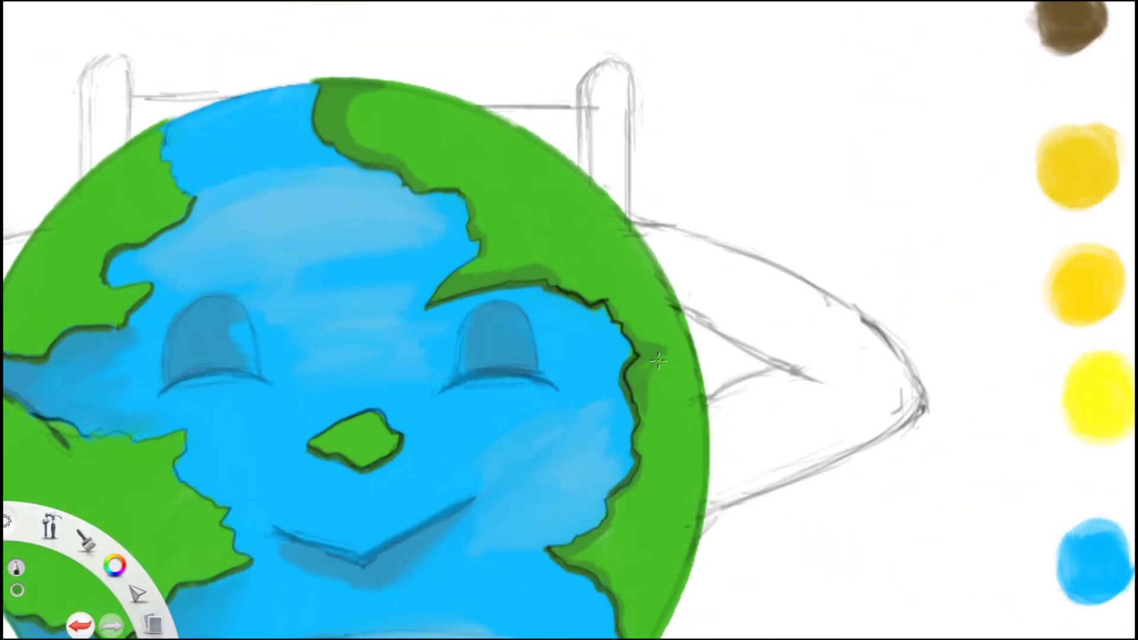
pyautogui.scroll(-3, 664, 420)
pyautogui.scroll(3, 429, 346)
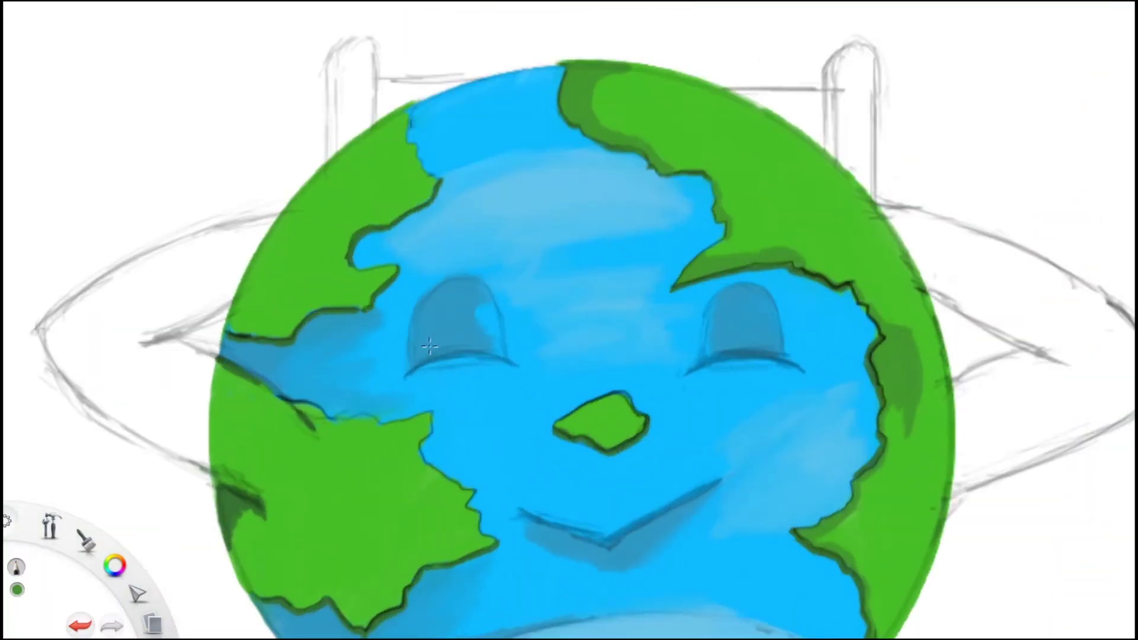
# - Outline the left closed eye in dark blue, thicken its lash line and shade the eyelid's left side
pyautogui.click(468, 322)
pyautogui.scroll(3, 414, 328)
pyautogui.moveTo(415, 329)
pyautogui.mouseDown()
pyautogui.moveTo(510, 222)
pyautogui.moveTo(570, 359)
pyautogui.mouseUp()
pyautogui.moveTo(397, 396)
pyautogui.mouseDown()
pyautogui.moveTo(557, 353)
pyautogui.moveTo(593, 372)
pyautogui.mouseUp()
pyautogui.moveTo(399, 396); pyautogui.dragTo(483, 351)
pyautogui.moveTo(439, 284)
pyautogui.mouseDown()
pyautogui.moveTo(418, 338)
pyautogui.moveTo(434, 325)
pyautogui.mouseUp()
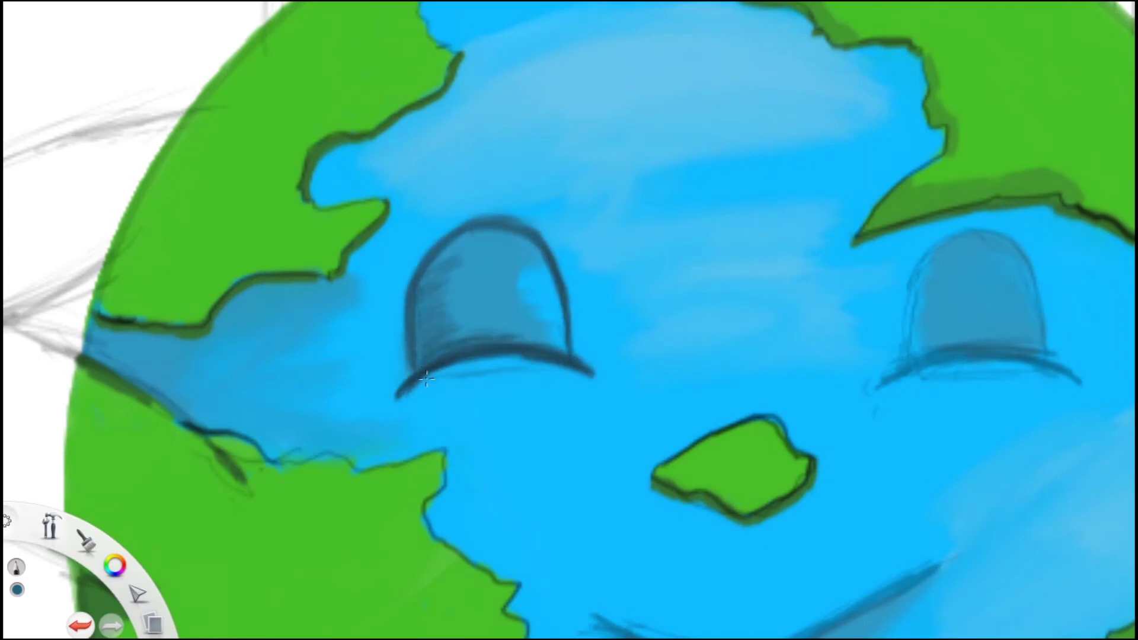
pyautogui.moveTo(427, 379); pyautogui.dragTo(527, 319)
# - Outline the right closed eye in dark blue, thicken its lash line and shade the eyelid's right side
pyautogui.scroll(2, 757, 282)
pyautogui.moveTo(655, 413); pyautogui.dragTo(889, 408)
pyautogui.moveTo(687, 374)
pyautogui.mouseDown()
pyautogui.moveTo(809, 243)
pyautogui.moveTo(849, 370)
pyautogui.mouseUp()
pyautogui.moveTo(783, 228); pyautogui.dragTo(732, 249)
pyautogui.moveTo(718, 401); pyautogui.dragTo(848, 409)
pyautogui.moveTo(776, 246)
pyautogui.mouseDown()
pyautogui.moveTo(818, 279)
pyautogui.moveTo(830, 326)
pyautogui.moveTo(815, 342)
pyautogui.mouseUp()
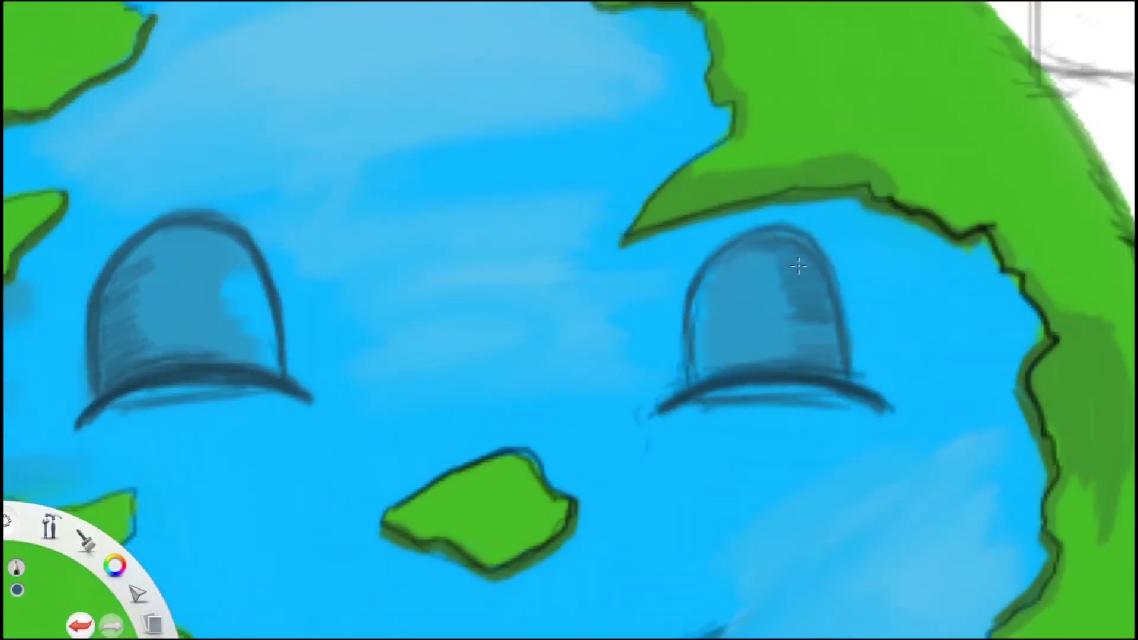
pyautogui.moveTo(812, 295); pyautogui.dragTo(806, 346)
# - Blend the dark blue shading inside the closed eyelids into a soft transition
pyautogui.scroll(-2, 482, 325)
pyautogui.moveTo(462, 308); pyautogui.dragTo(500, 358)
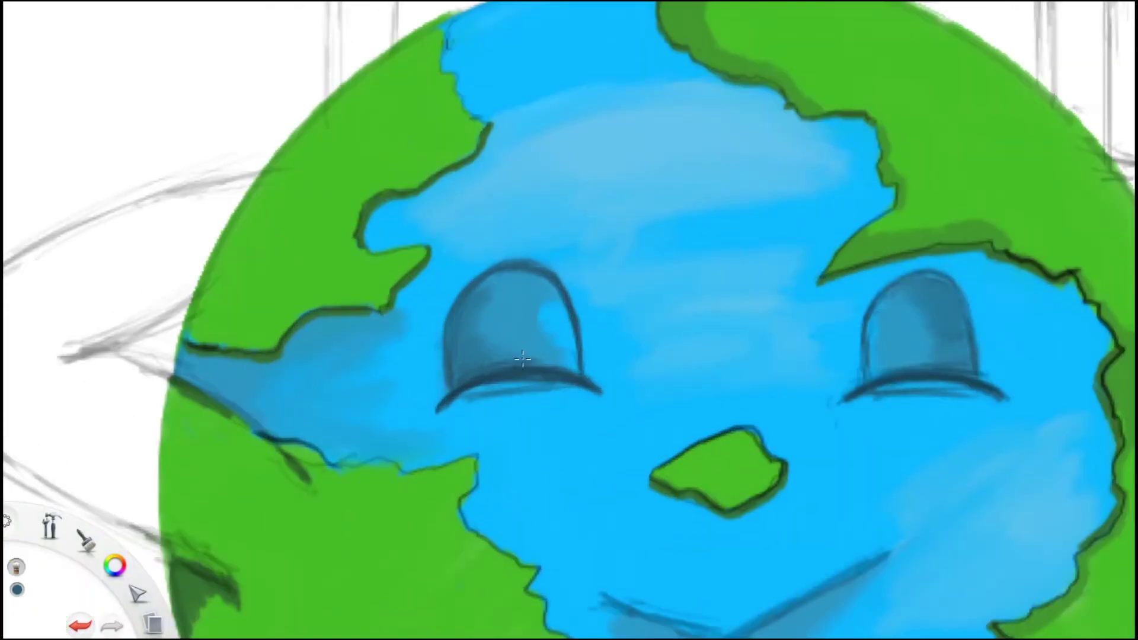
pyautogui.moveTo(534, 305); pyautogui.dragTo(569, 344)
pyautogui.scroll(-2, 858, 375)
# - Retrace the V-shaped smile with a thick dark blue line
pyautogui.scroll(5, 858, 374)
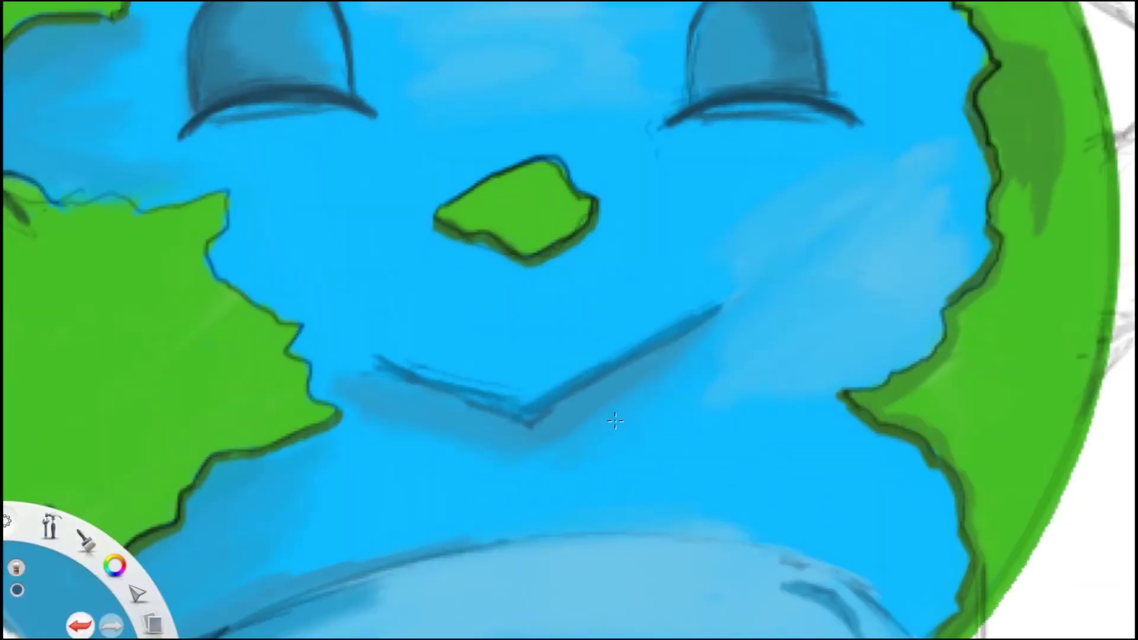
pyautogui.scroll(-1, 376, 403)
pyautogui.moveTo(469, 375)
pyautogui.mouseDown()
pyautogui.moveTo(616, 424)
pyautogui.moveTo(794, 296)
pyautogui.mouseUp()
pyautogui.scroll(-2, 979, 255)
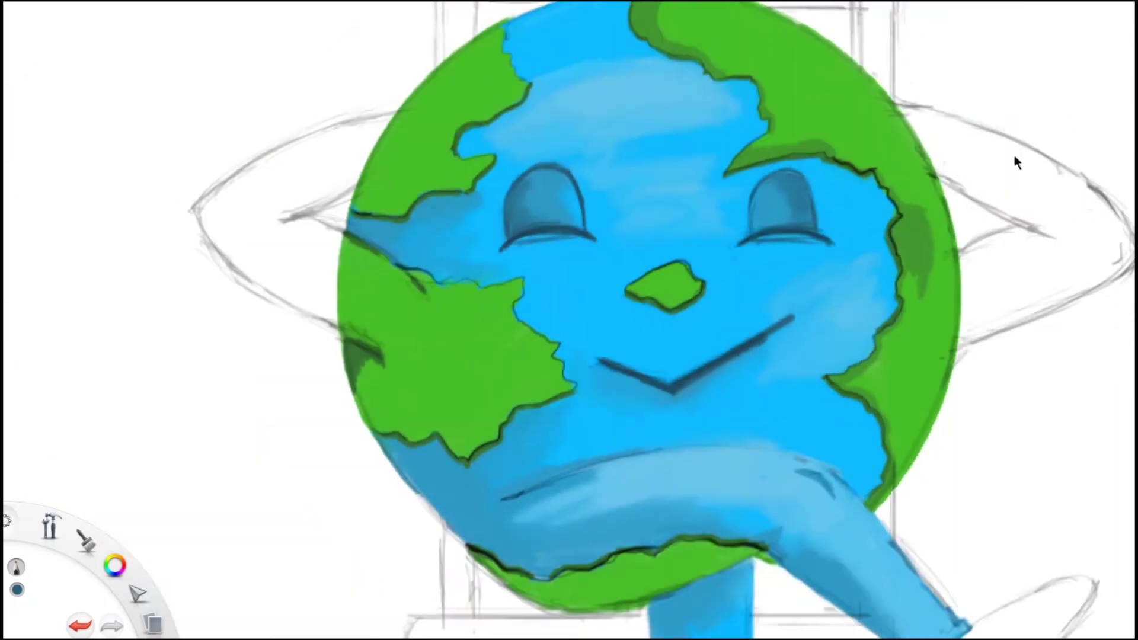
# - Sample the bright green of the continents and fill the left raised arm with it
pyautogui.scroll(-2, 978, 254)
pyautogui.scroll(4, 132, 353)
pyautogui.scroll(-1, 771, 240)
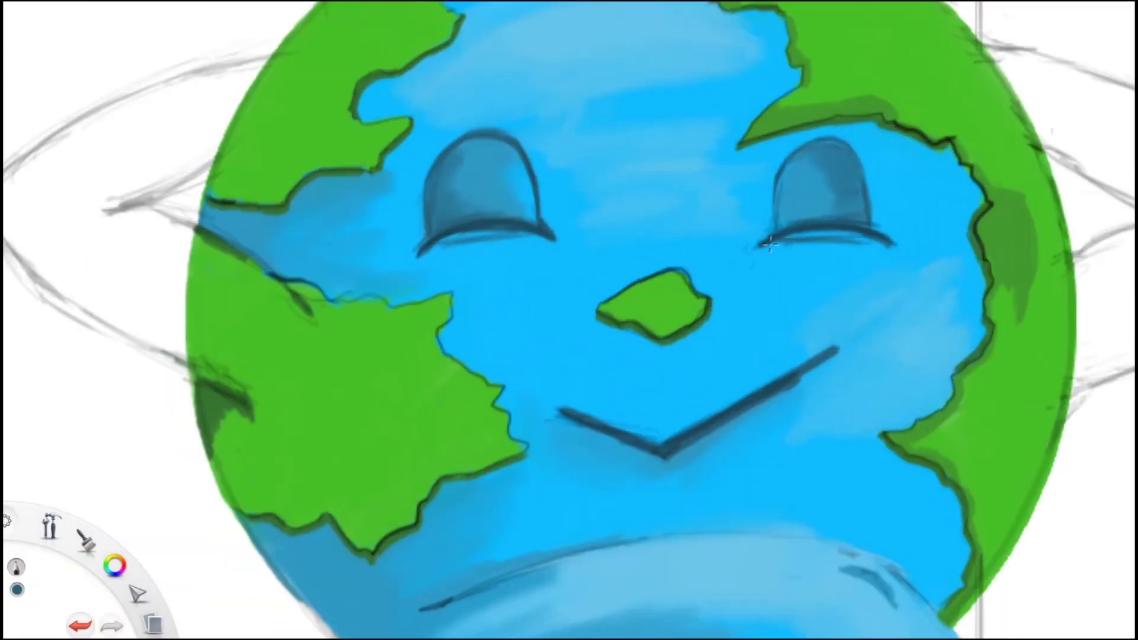
pyautogui.scroll(-3, 443, 240)
pyautogui.scroll(3, 97, 330)
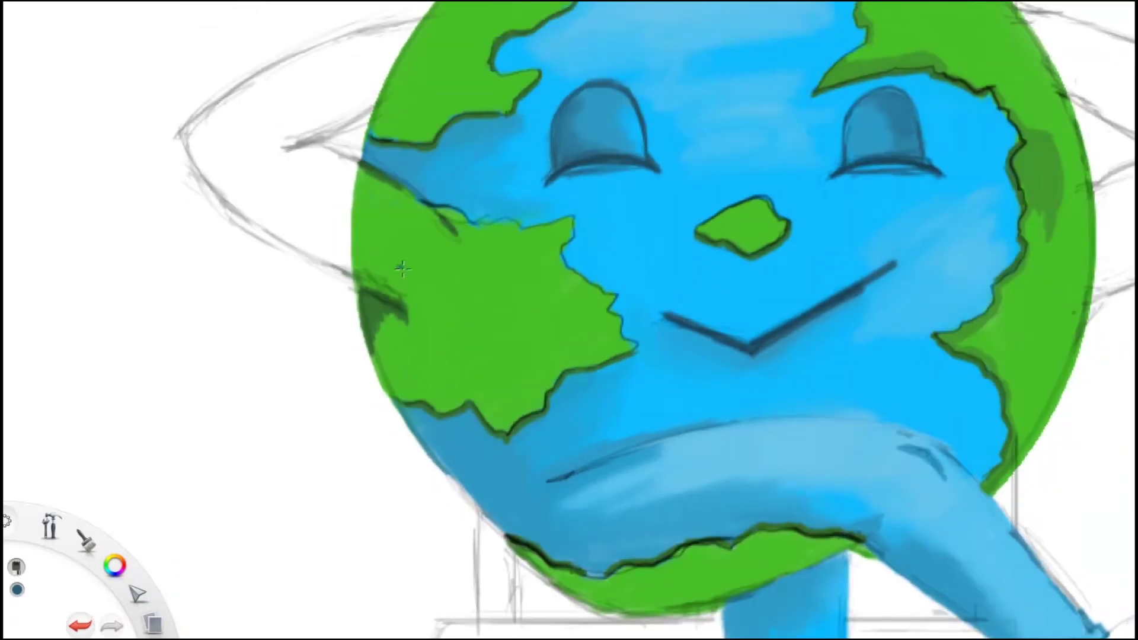
pyautogui.press('alt')
pyautogui.moveTo(402, 271)
pyautogui.mouseDown()
pyautogui.moveTo(453, 285)
pyautogui.moveTo(434, 234)
pyautogui.moveTo(496, 260)
pyautogui.moveTo(330, 224)
pyautogui.moveTo(369, 262)
pyautogui.moveTo(332, 204)
pyautogui.moveTo(426, 145)
pyautogui.moveTo(352, 217)
pyautogui.moveTo(445, 198)
pyautogui.moveTo(428, 211)
pyautogui.moveTo(448, 170)
pyautogui.moveTo(498, 173)
pyautogui.mouseUp()
pyautogui.moveTo(399, 191)
pyautogui.mouseDown()
pyautogui.moveTo(403, 252)
pyautogui.moveTo(435, 237)
pyautogui.moveTo(475, 327)
pyautogui.mouseUp()
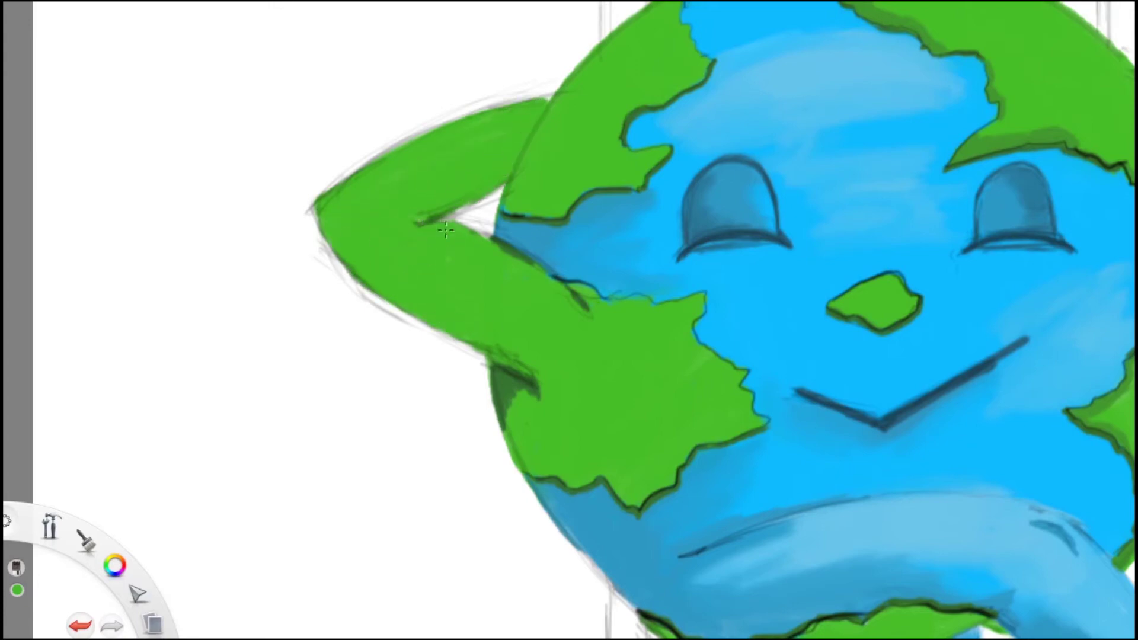
pyautogui.scroll(-5, 456, 209)
pyautogui.scroll(5, 363, 181)
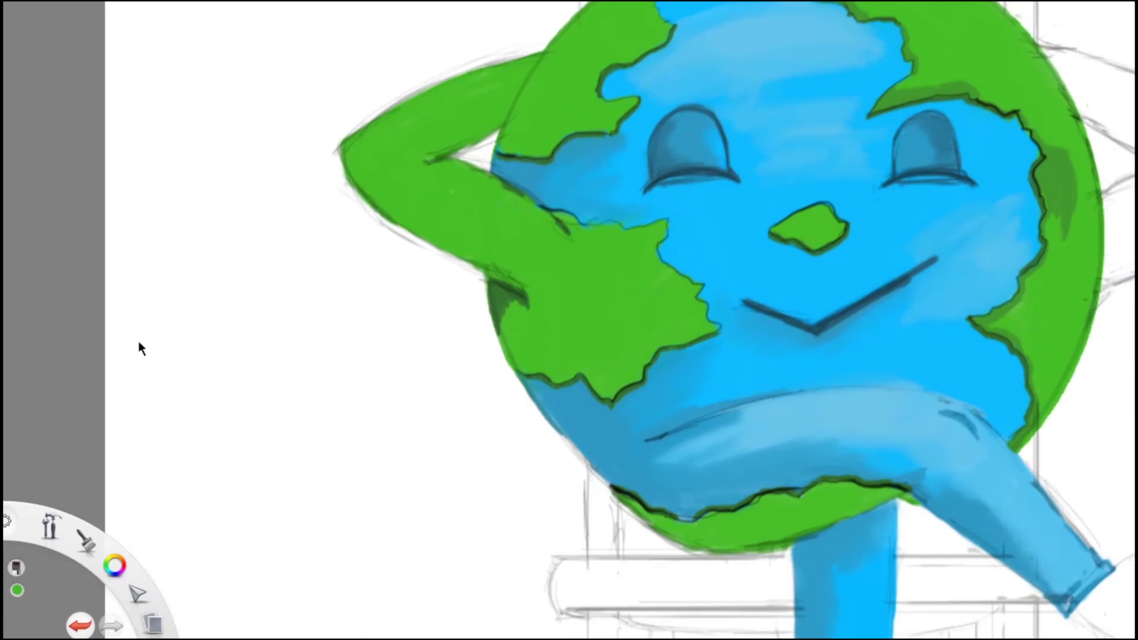
# - Shade the left arm's lower edge, inner fold and upper section near the globe in mid-dark green
pyautogui.moveTo(372, 174)
pyautogui.mouseDown()
pyautogui.moveTo(503, 263)
pyautogui.moveTo(362, 163)
pyautogui.moveTo(518, 275)
pyautogui.moveTo(525, 361)
pyautogui.mouseUp()
pyautogui.moveTo(561, 214); pyautogui.dragTo(587, 243)
pyautogui.moveTo(356, 139)
pyautogui.mouseDown()
pyautogui.moveTo(417, 150)
pyautogui.moveTo(492, 106)
pyautogui.mouseUp()
# - Fill the right raised arm with the bright continent green, leaving the gap beside the globe white
pyautogui.scroll(-3, 547, 292)
pyautogui.scroll(2, 770, 278)
pyautogui.scroll(1, 771, 279)
pyautogui.scroll(2, 771, 278)
pyautogui.moveTo(723, 272)
pyautogui.mouseDown()
pyautogui.moveTo(762, 241)
pyautogui.moveTo(813, 305)
pyautogui.moveTo(836, 221)
pyautogui.moveTo(735, 285)
pyautogui.moveTo(581, 213)
pyautogui.mouseUp()
pyautogui.scroll(1, 735, 284)
pyautogui.moveTo(771, 332); pyautogui.dragTo(534, 148)
pyautogui.moveTo(741, 272)
pyautogui.mouseDown()
pyautogui.moveTo(591, 167)
pyautogui.moveTo(818, 285)
pyautogui.moveTo(673, 254)
pyautogui.moveTo(735, 332)
pyautogui.moveTo(778, 270)
pyautogui.mouseUp()
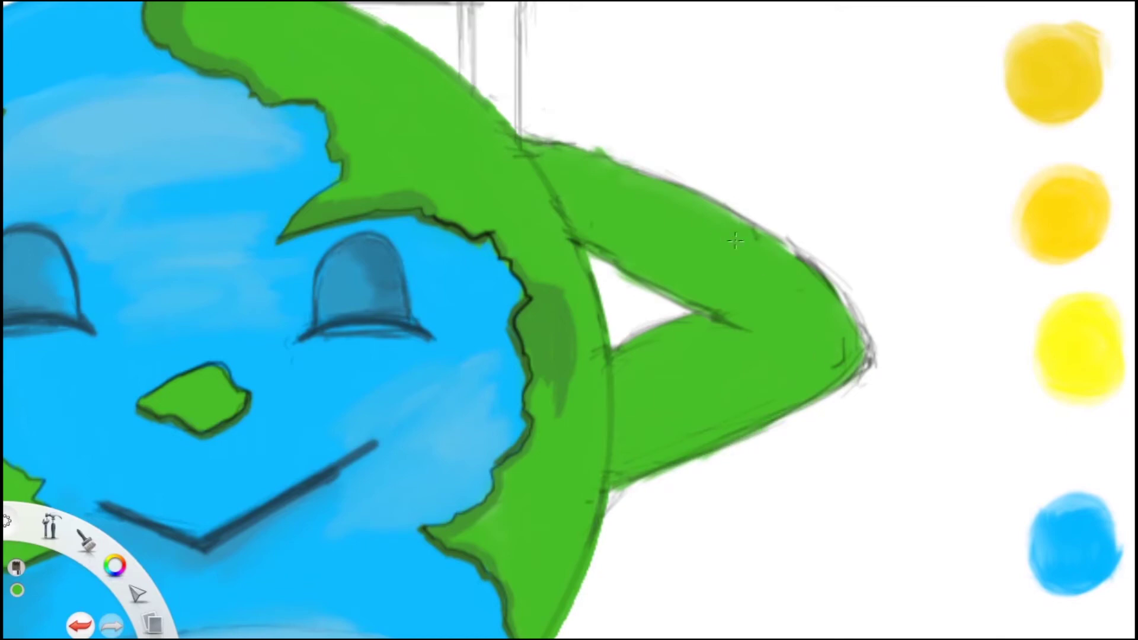
# - Extend the mid-dark green shadow down the globe's right side beside the arm and undo the last stroke
pyautogui.scroll(-2, 778, 271)
pyautogui.scroll(2, 1008, 213)
pyautogui.moveTo(612, 344)
pyautogui.mouseDown()
pyautogui.moveTo(606, 290)
pyautogui.moveTo(640, 290)
pyautogui.moveTo(643, 423)
pyautogui.moveTo(615, 310)
pyautogui.mouseUp()
pyautogui.scroll(2, 615, 310)
pyautogui.scroll(-2, 668, 394)
pyautogui.scroll(2, 656, 381)
pyautogui.scroll(-3, 731, 355)
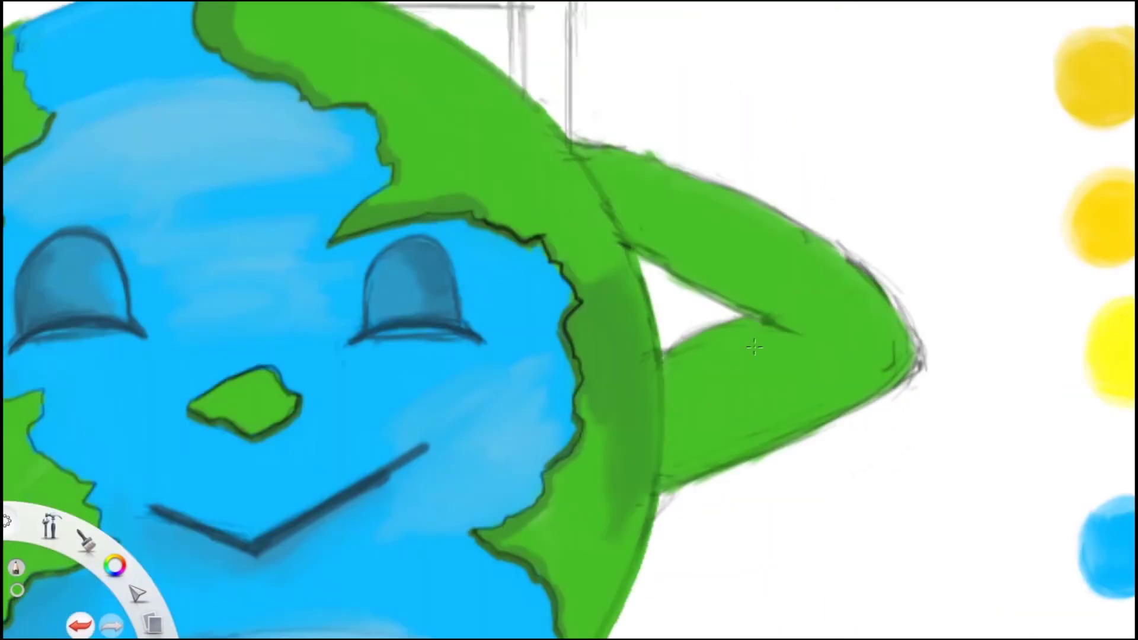
pyautogui.hotkey('ctrl', 'z')
pyautogui.scroll(-3, 818, 409)
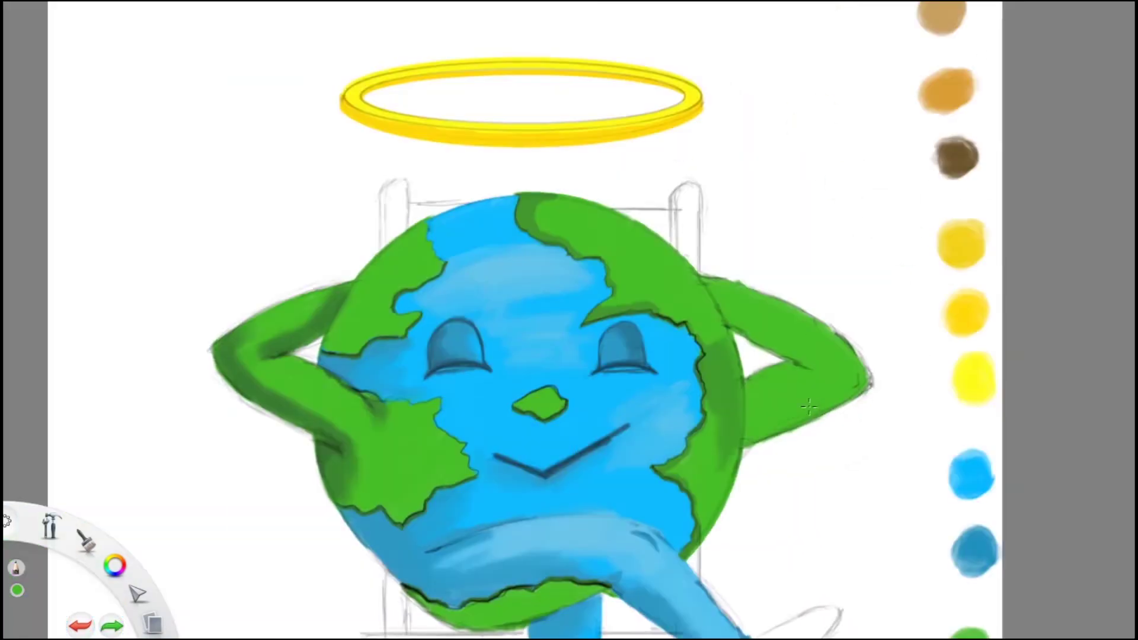
# - Undo the last stroke and outline the tip of the right arm's elbow in mid-dark green
pyautogui.scroll(3, 771, 459)
pyautogui.scroll(2, 830, 298)
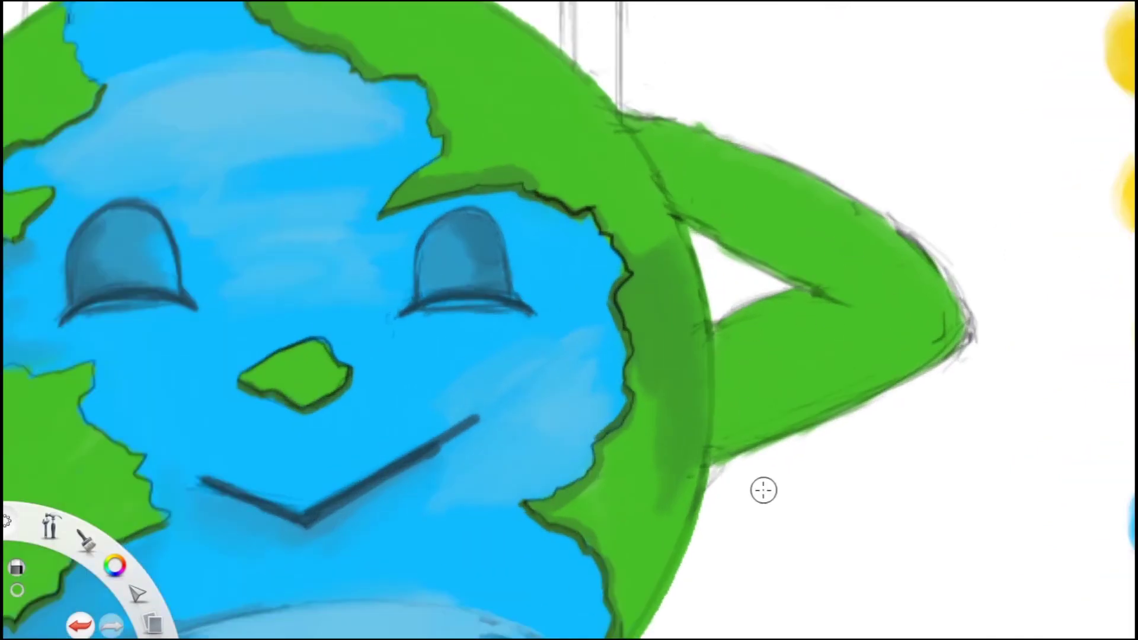
pyautogui.scroll(-3, 720, 393)
pyautogui.scroll(3, 721, 393)
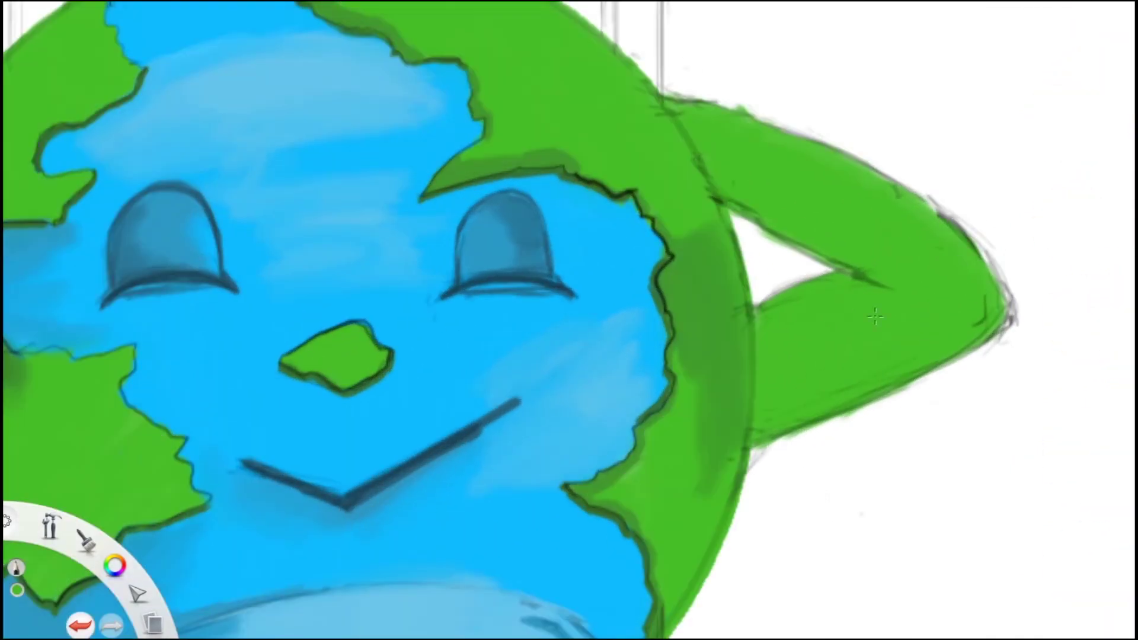
pyautogui.hotkey('ctrl', 'z')
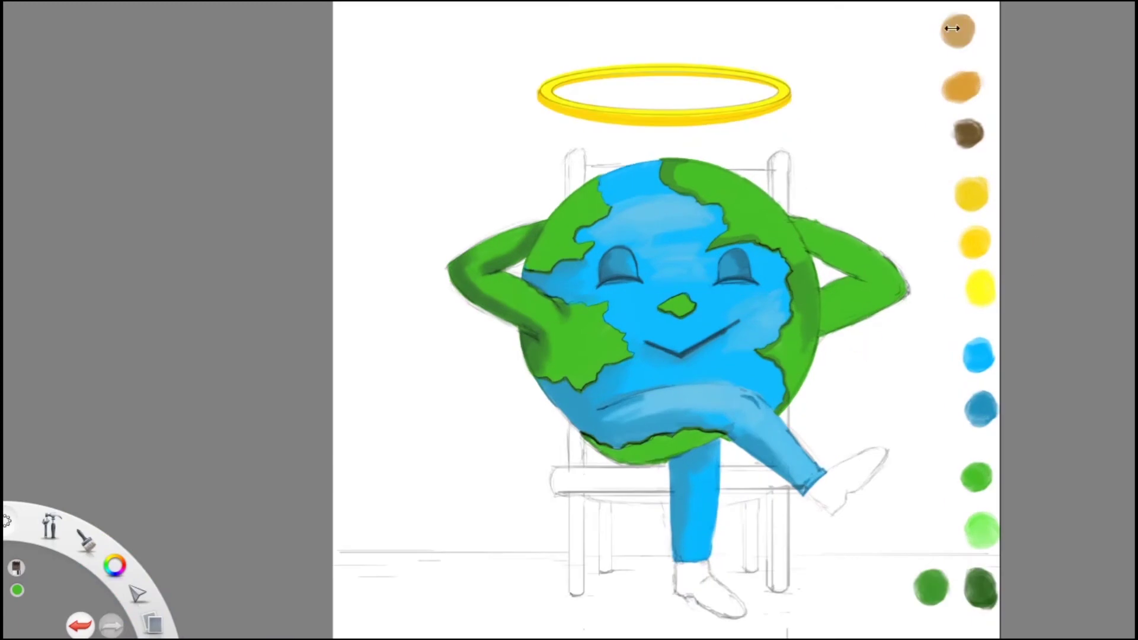
pyautogui.scroll(3, 856, 312)
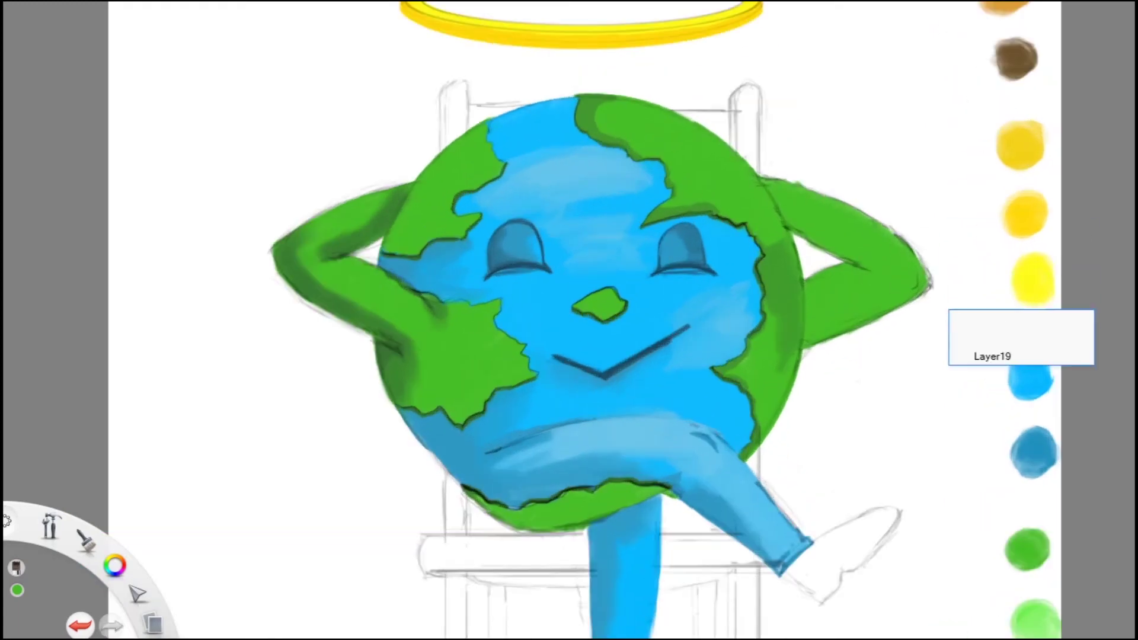
pyautogui.scroll(3, 837, 295)
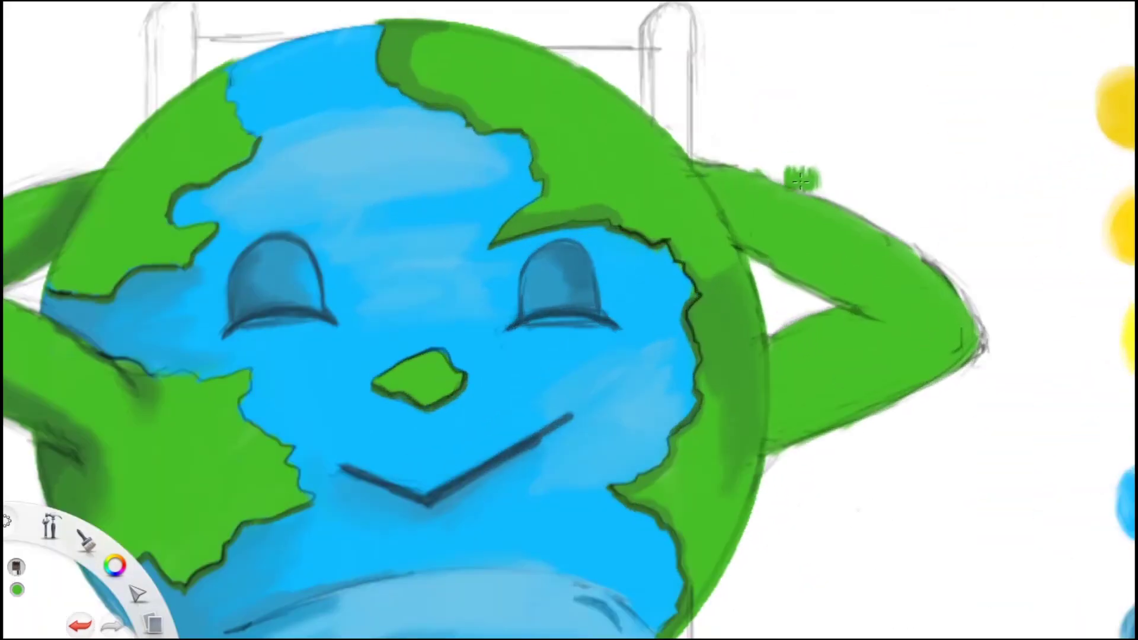
pyautogui.moveTo(791, 309)
pyautogui.mouseDown()
pyautogui.moveTo(841, 378)
pyautogui.moveTo(709, 378)
pyautogui.mouseUp()
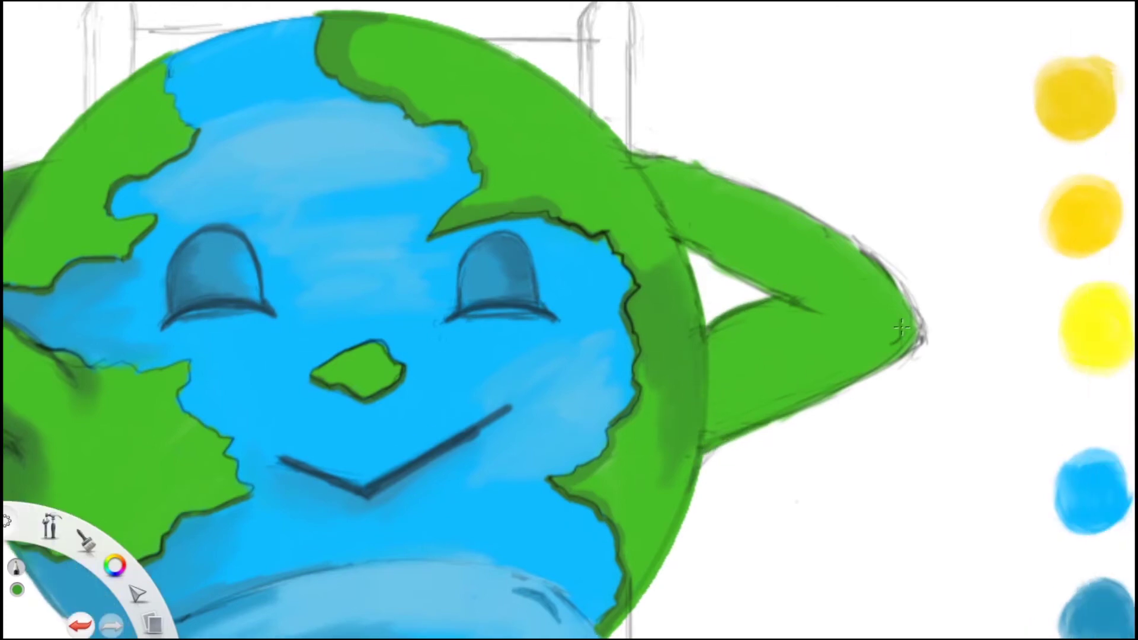
pyautogui.moveTo(902, 327); pyautogui.dragTo(910, 316)
# - Shade the right arm's lower edge and inner fold in mid-dark green, with dark green accents at the elbow and armpit
pyautogui.press('f')
pyautogui.click(731, 281)
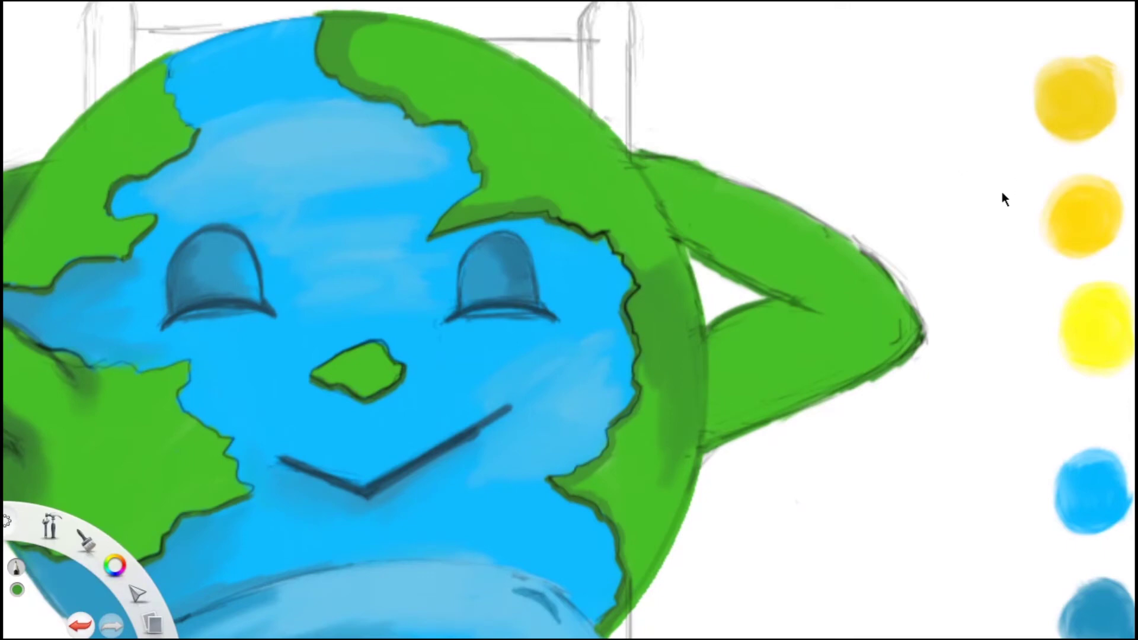
pyautogui.moveTo(729, 415); pyautogui.dragTo(865, 351)
pyautogui.moveTo(865, 296); pyautogui.dragTo(895, 362)
pyautogui.moveTo(782, 283); pyautogui.dragTo(693, 224)
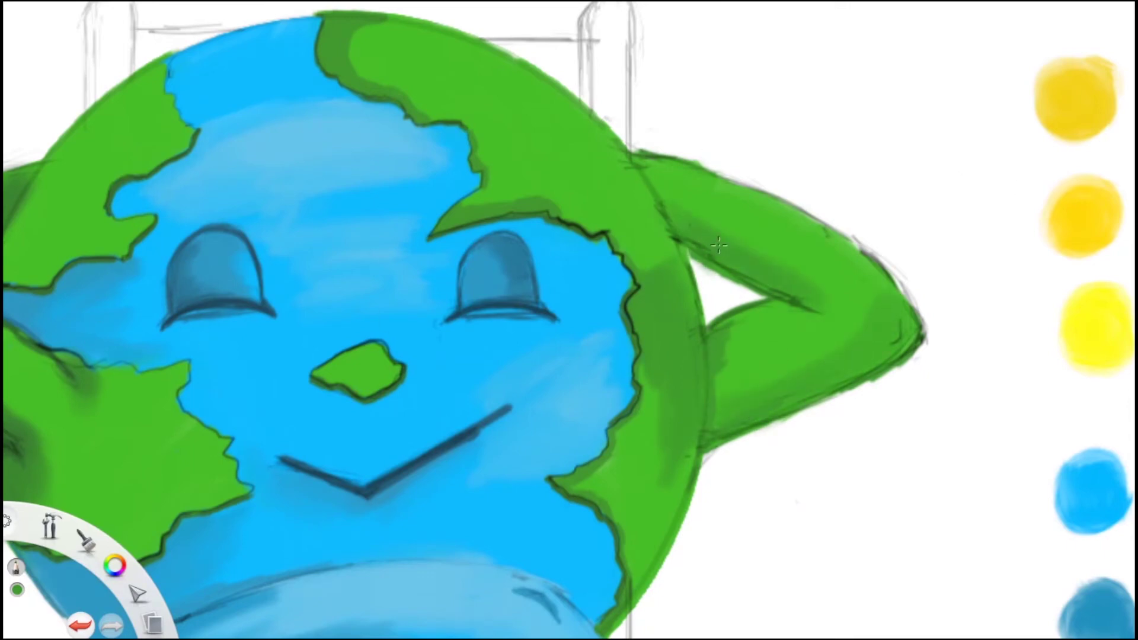
pyautogui.moveTo(910, 319); pyautogui.dragTo(899, 370)
pyautogui.moveTo(819, 311); pyautogui.dragTo(717, 326)
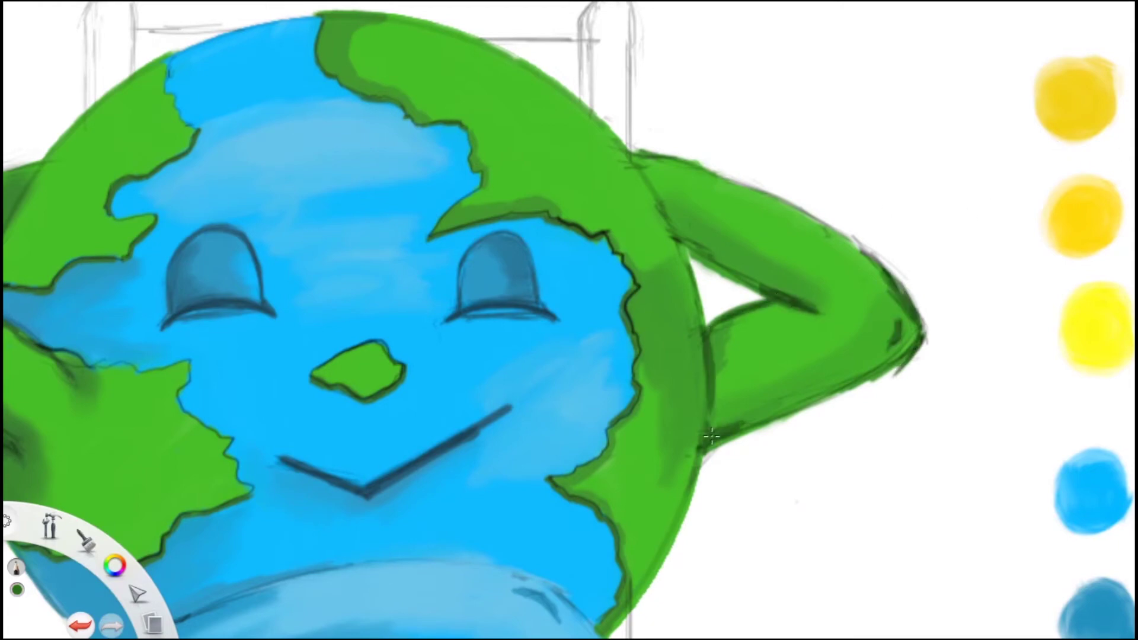
# - Strengthen the crossed leg's upper contour and knee crease in dark blue
pyautogui.scroll(-5, 711, 436)
pyautogui.scroll(5, 513, 263)
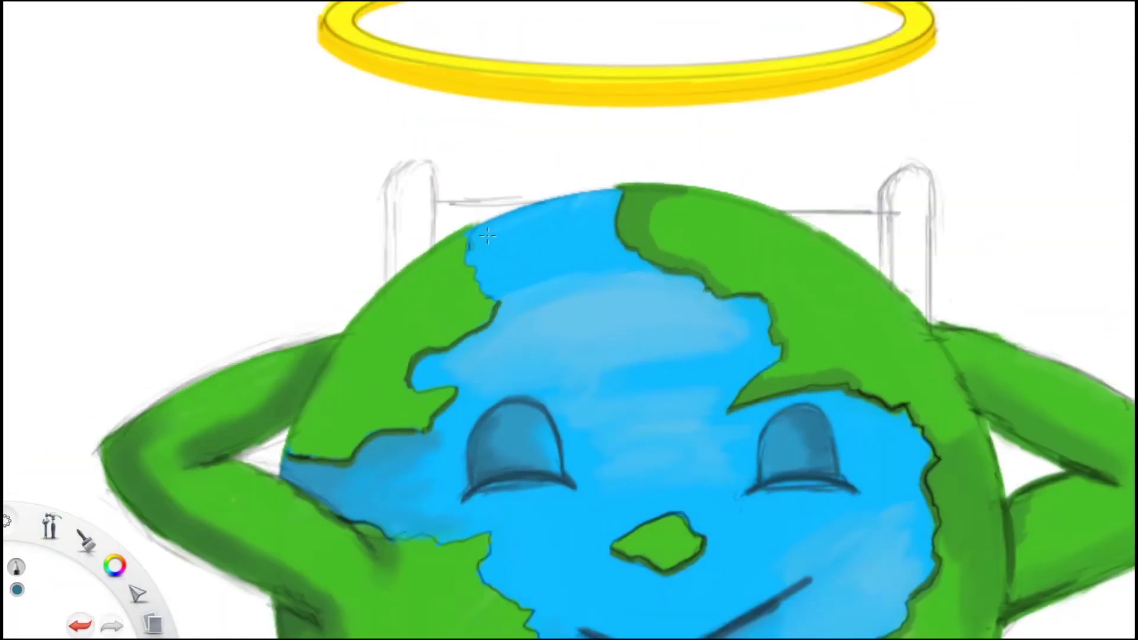
pyautogui.scroll(-5, 603, 183)
pyautogui.scroll(5, 652, 356)
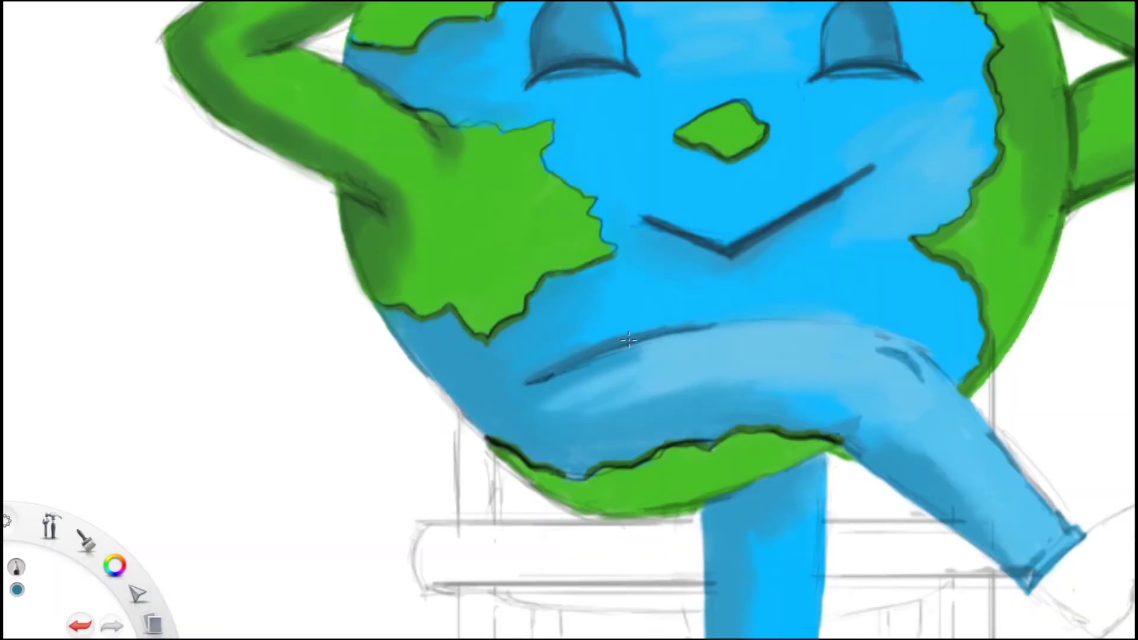
pyautogui.hscroll(3, 733, 335)
pyautogui.moveTo(733, 335); pyautogui.dragTo(741, 351)
pyautogui.scroll(3, 623, 510)
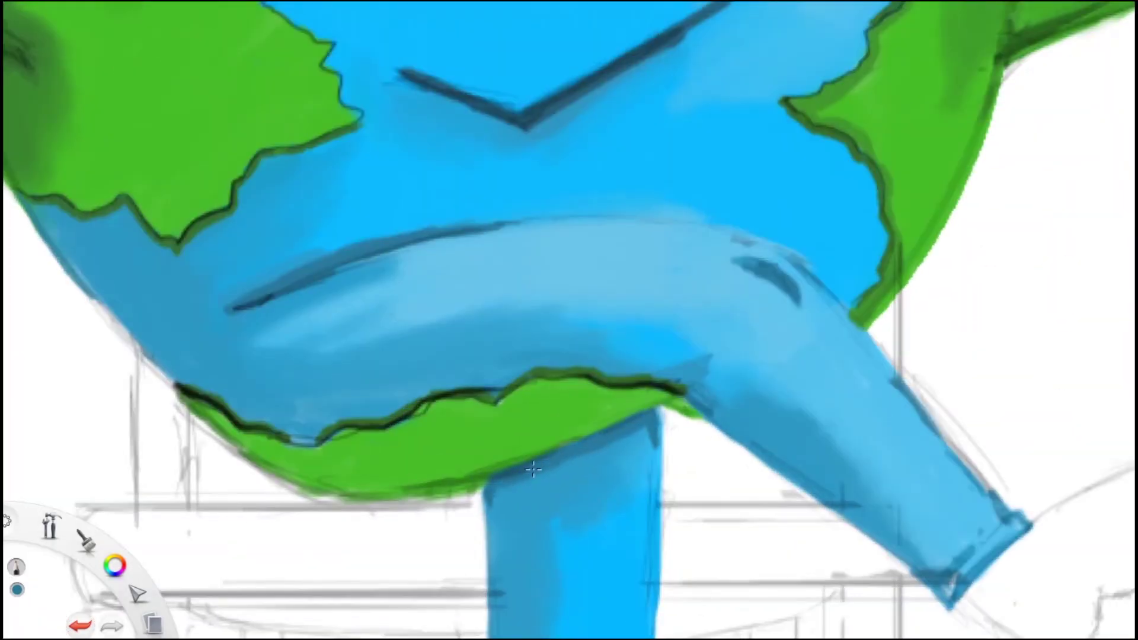
# - Darken the top edges of the standing leg and the underside of the crossed shin in dark blue
pyautogui.scroll(-5, 533, 469)
pyautogui.scroll(1, 603, 459)
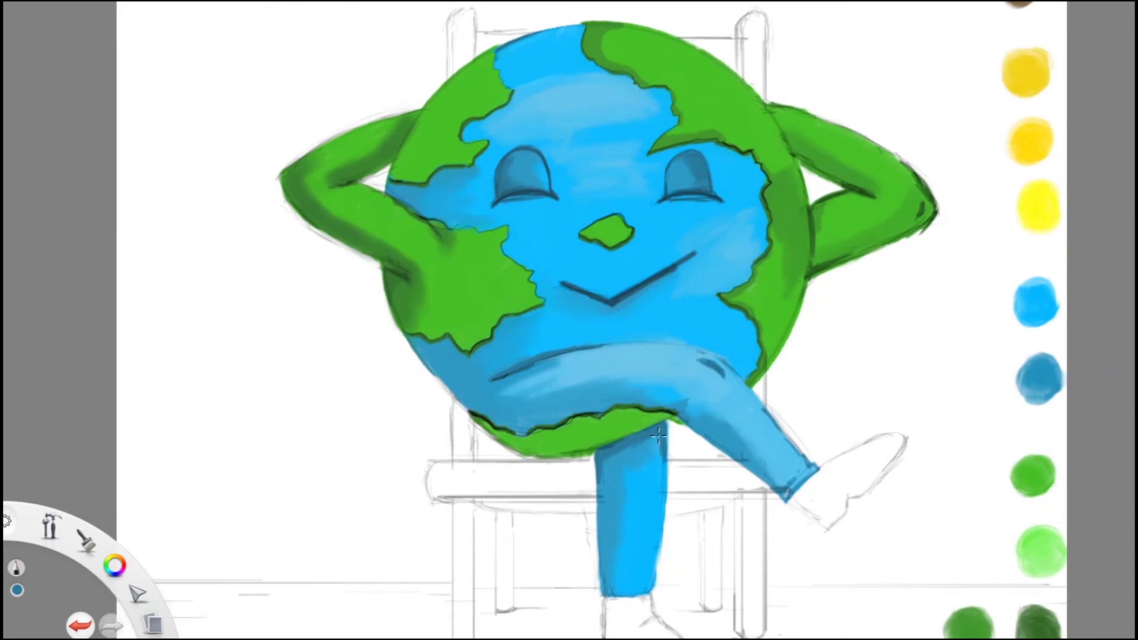
pyautogui.scroll(-3, 835, 215)
pyautogui.scroll(5, 728, 356)
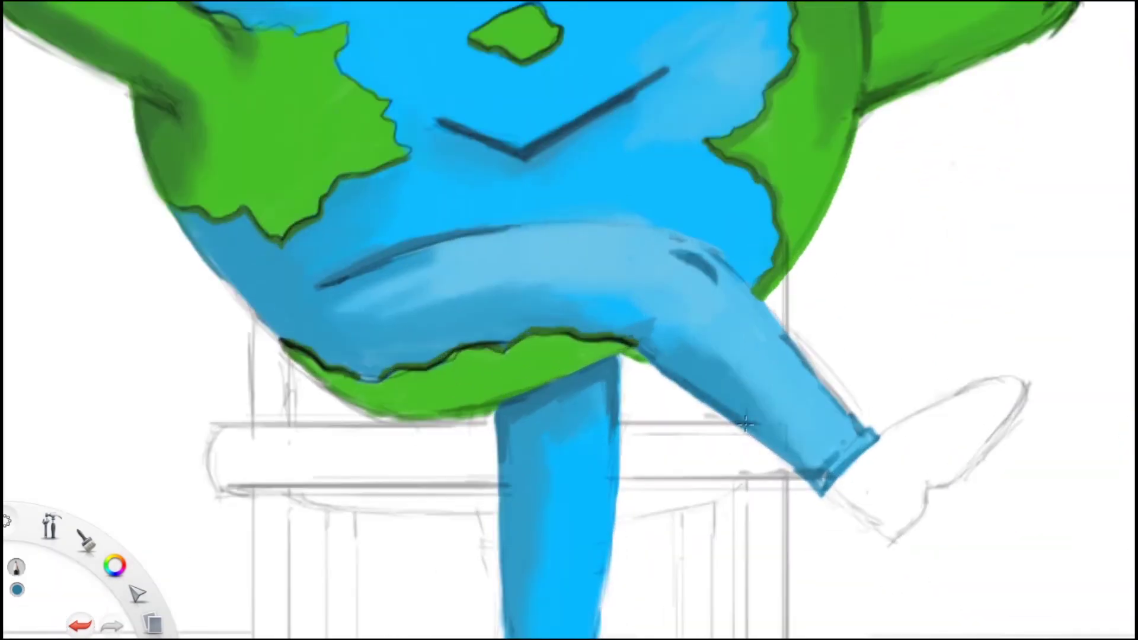
pyautogui.scroll(-5, 658, 357)
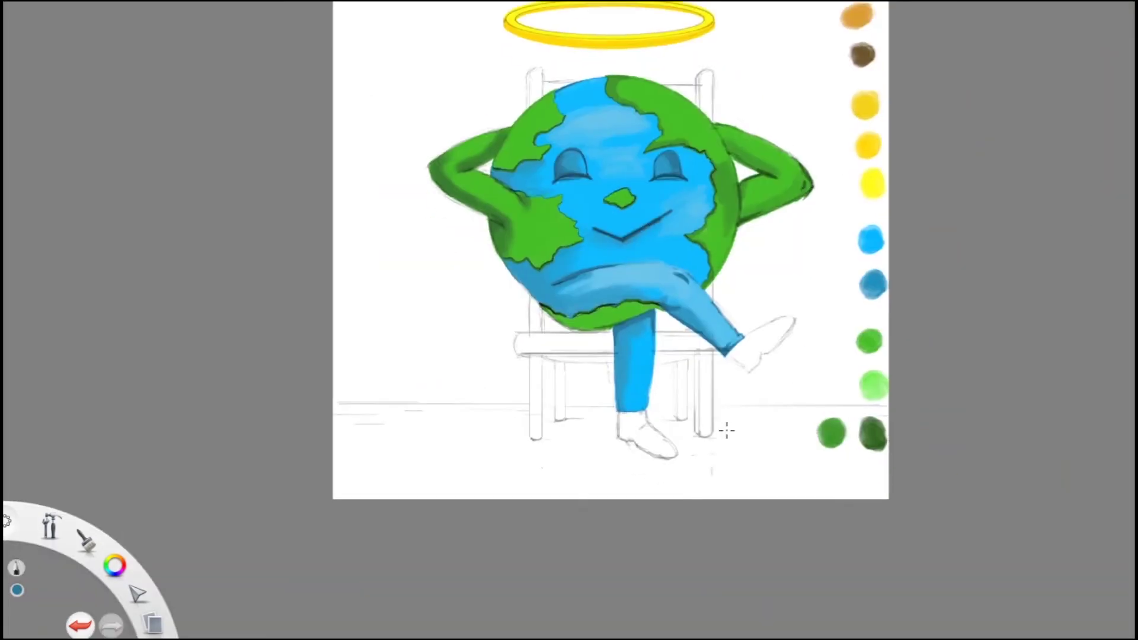
pyautogui.moveTo(751, 248); pyautogui.dragTo(751, 318)
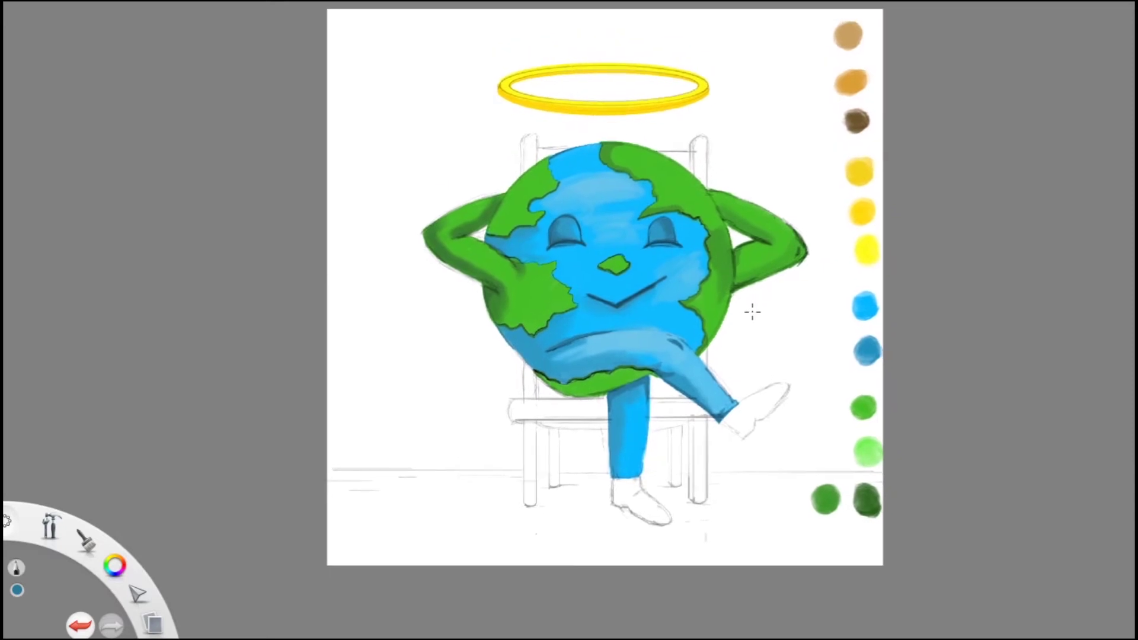
# - Fill the shoe and ankle of the standing leg with bright green
pyautogui.scroll(4, 749, 301)
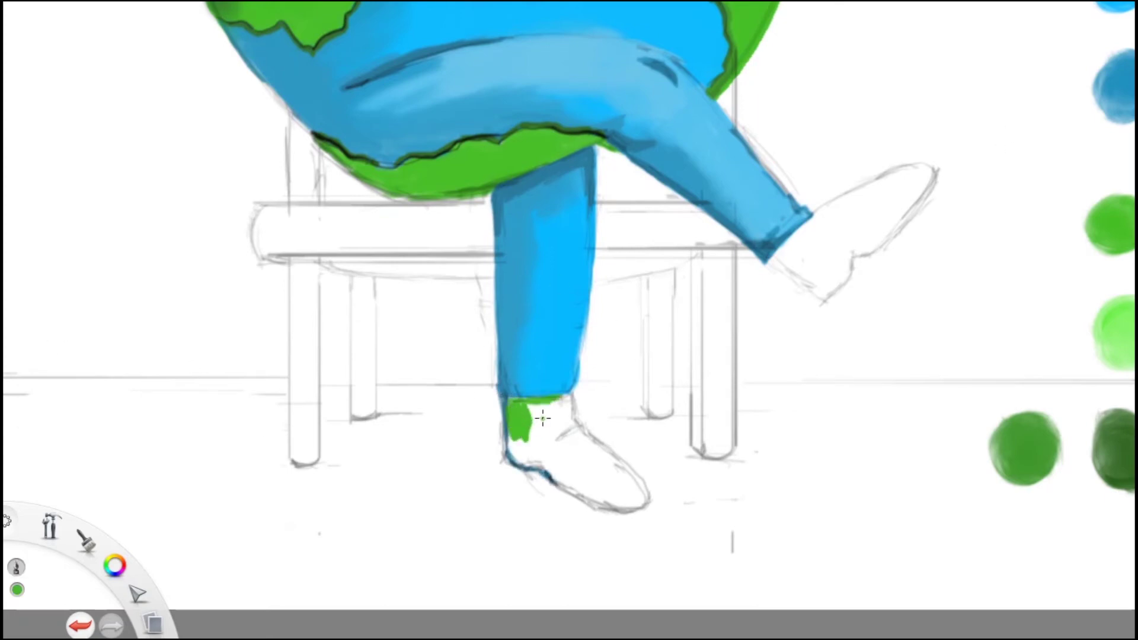
pyautogui.scroll(3, 541, 384)
pyautogui.moveTo(482, 376); pyautogui.dragTo(508, 406)
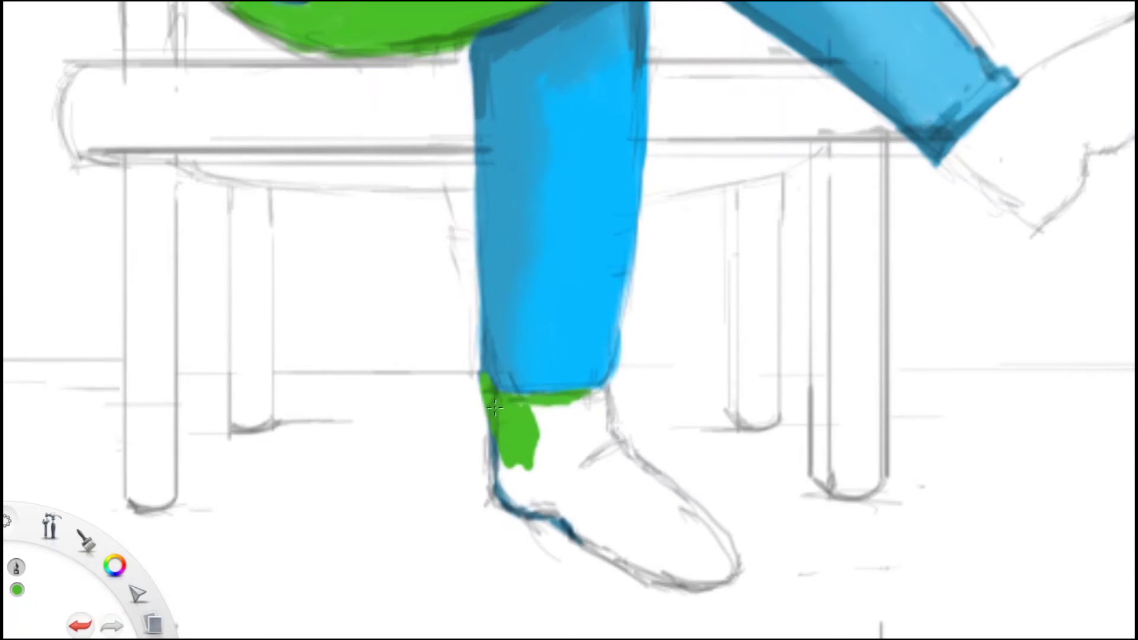
pyautogui.moveTo(601, 388)
pyautogui.mouseDown()
pyautogui.moveTo(589, 456)
pyautogui.moveTo(557, 421)
pyautogui.moveTo(569, 492)
pyautogui.moveTo(504, 475)
pyautogui.moveTo(569, 534)
pyautogui.moveTo(628, 504)
pyautogui.mouseUp()
pyautogui.scroll(2, 563, 432)
pyautogui.moveTo(732, 380); pyautogui.dragTo(738, 492)
pyautogui.moveTo(545, 415)
pyautogui.mouseDown()
pyautogui.moveTo(537, 368)
pyautogui.moveTo(529, 406)
pyautogui.moveTo(567, 515)
pyautogui.mouseUp()
pyautogui.scroll(-3, 568, 514)
pyautogui.scroll(4, 602, 466)
pyautogui.moveTo(557, 386)
pyautogui.mouseDown()
pyautogui.moveTo(645, 375)
pyautogui.moveTo(616, 392)
pyautogui.moveTo(658, 378)
pyautogui.mouseUp()
pyautogui.moveTo(361, 180); pyautogui.dragTo(364, 149)
# - Shade the green shoe's cuff, heel, ankle crease and upper edge in mid-dark green and outline its sole in dark green
pyautogui.press('e')
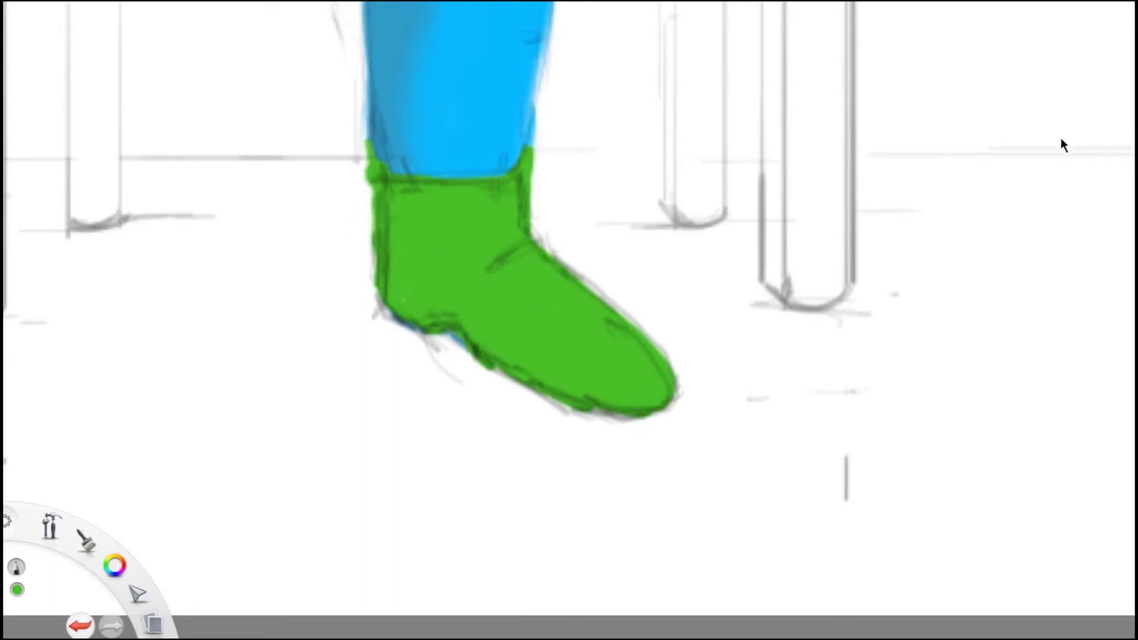
pyautogui.moveTo(514, 255)
pyautogui.mouseDown()
pyautogui.moveTo(445, 341)
pyautogui.moveTo(379, 185)
pyautogui.moveTo(441, 166)
pyautogui.mouseUp()
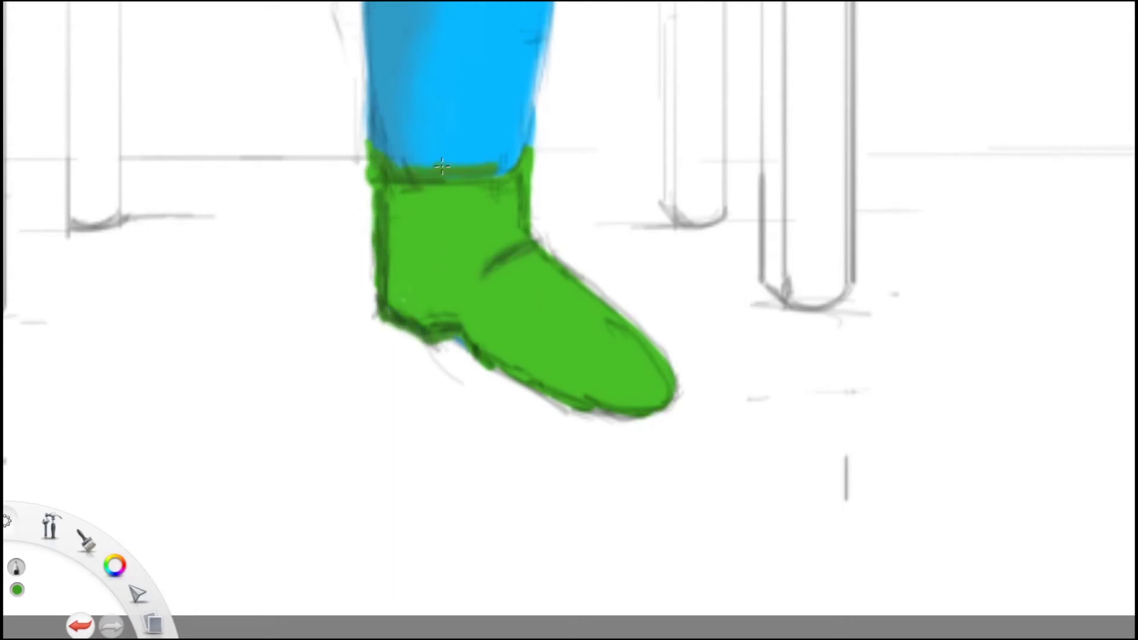
pyautogui.moveTo(539, 256); pyautogui.dragTo(619, 323)
pyautogui.moveTo(473, 343)
pyautogui.mouseDown()
pyautogui.moveTo(572, 412)
pyautogui.moveTo(652, 424)
pyautogui.moveTo(474, 346)
pyautogui.mouseUp()
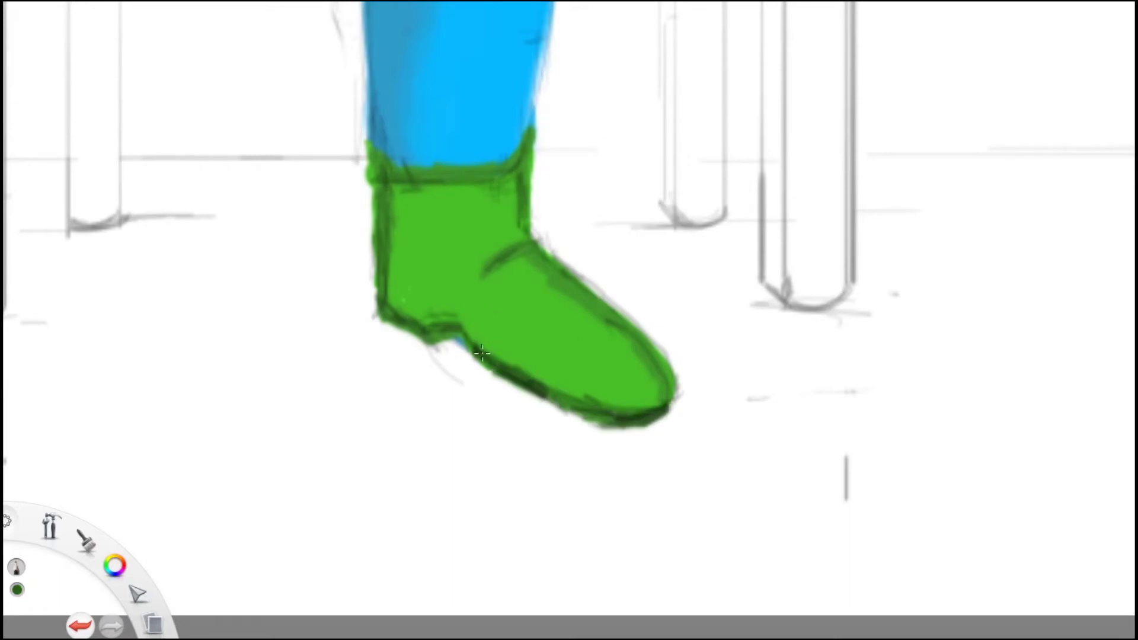
# - Strengthen the standing shoe's sole, cuff, ankle crease and instep edge with dark green outlines
pyautogui.moveTo(617, 425); pyautogui.dragTo(500, 361)
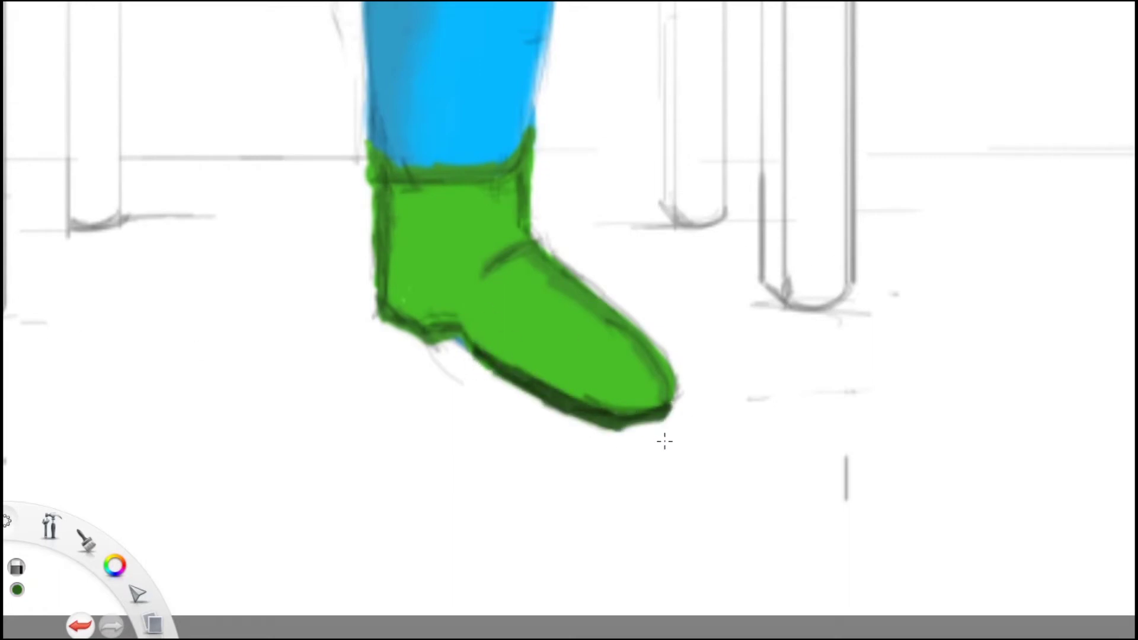
pyautogui.scroll(-3, 428, 343)
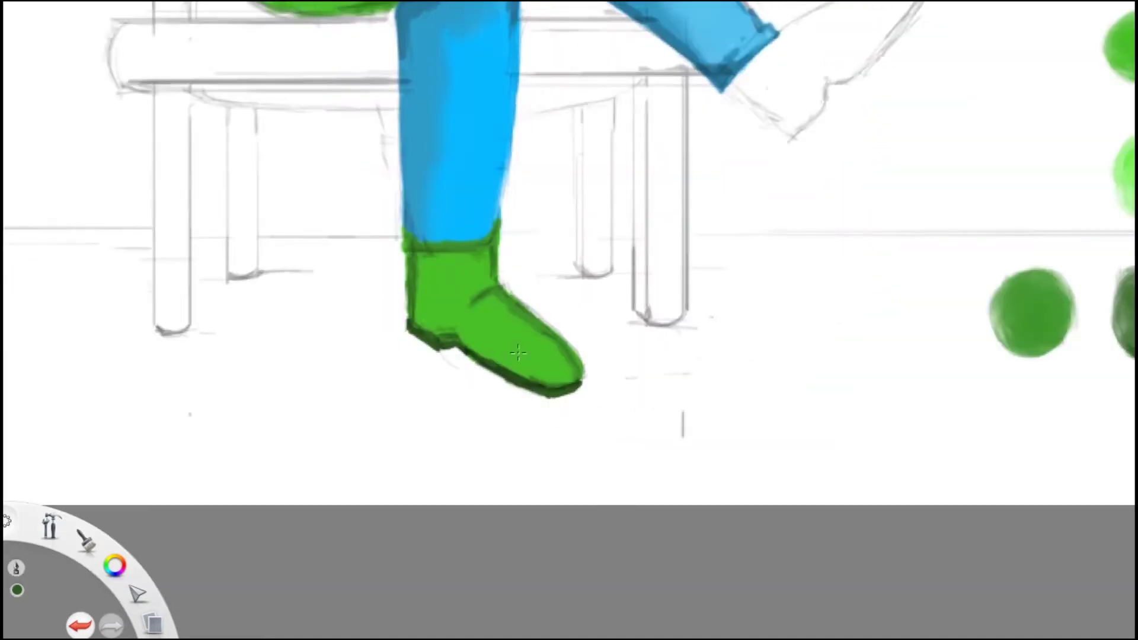
pyautogui.scroll(3, 428, 342)
pyautogui.hotkey('ctrl', 'z')
pyautogui.moveTo(331, 152)
pyautogui.mouseDown()
pyautogui.moveTo(487, 164)
pyautogui.moveTo(488, 140)
pyautogui.mouseUp()
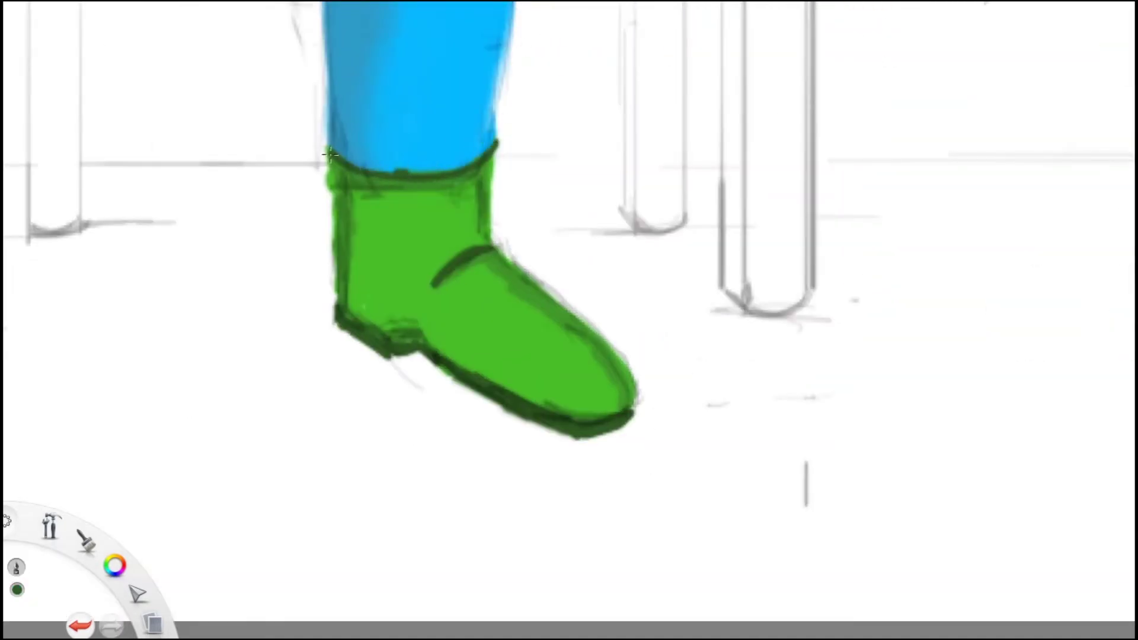
pyautogui.scroll(-2, 510, 279)
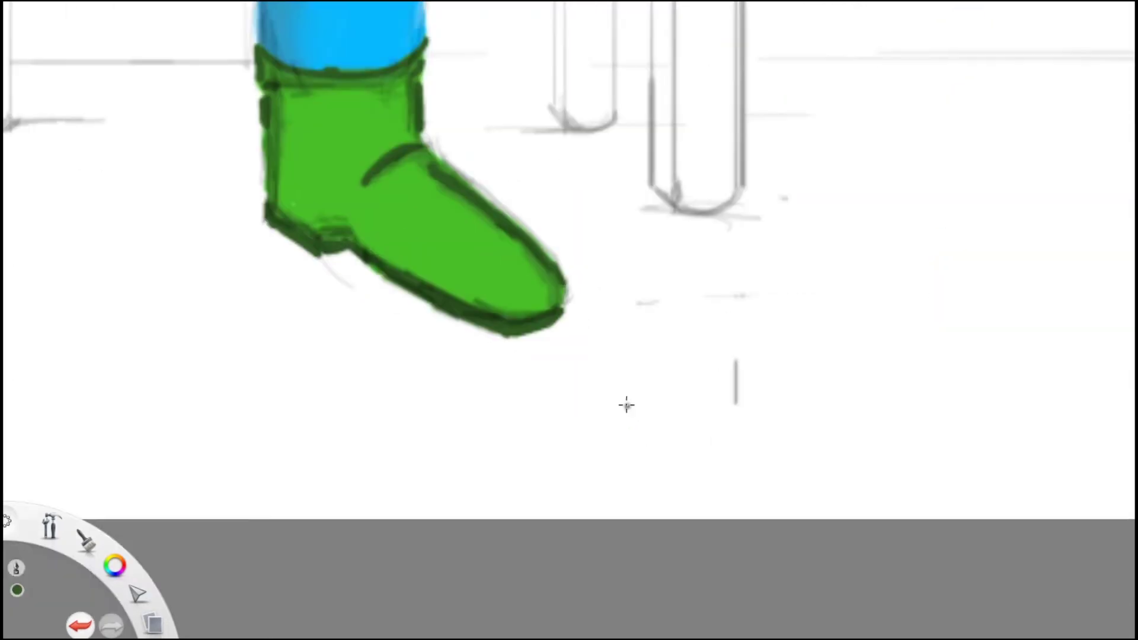
pyautogui.scroll(-5, 533, 356)
pyautogui.scroll(8, 449, 237)
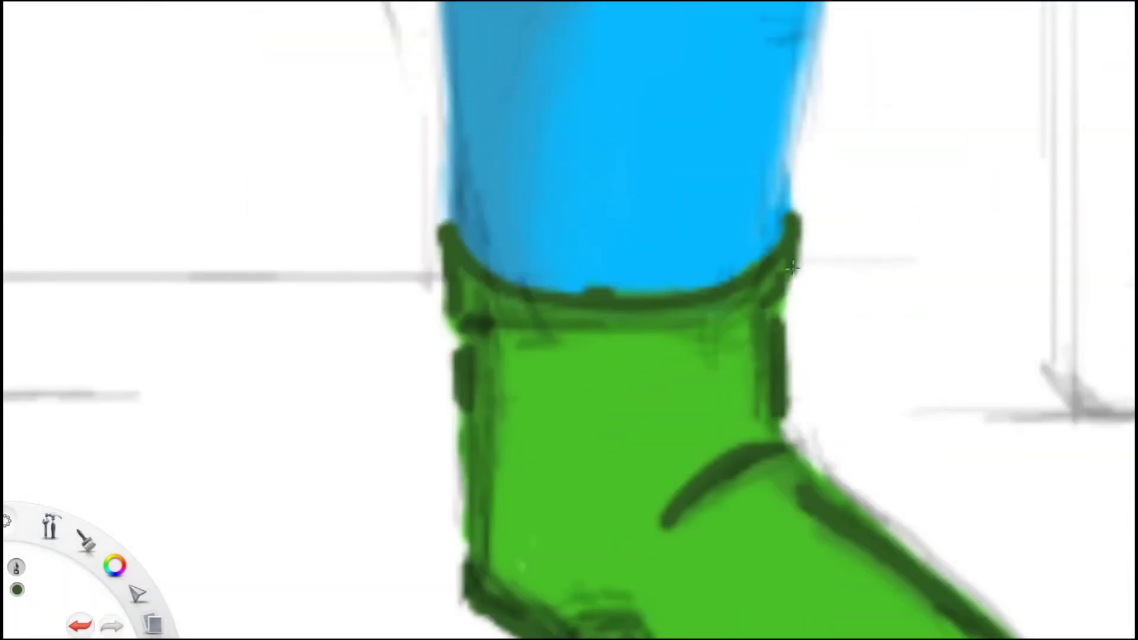
pyautogui.scroll(-5, 792, 238)
pyautogui.scroll(4, 652, 296)
# - Fill the raised shoe of the crossed leg with the bright green sampled from the drawing
pyautogui.keyDown('alt'); pyautogui.click(1084, 418); pyautogui.keyUp('alt')
pyautogui.click(763, 145)
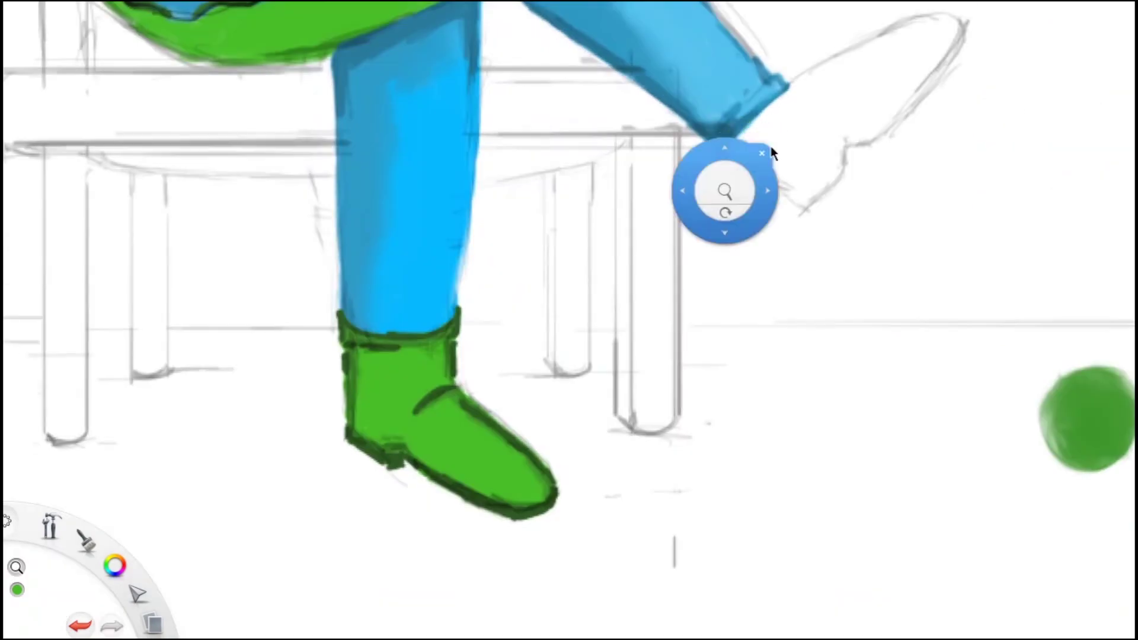
pyautogui.scroll(-4, 763, 145)
pyautogui.scroll(7, 652, 207)
pyautogui.hotkey('ctrl', 'z')
pyautogui.moveTo(573, 272)
pyautogui.mouseDown()
pyautogui.moveTo(803, 103)
pyautogui.moveTo(897, 94)
pyautogui.moveTo(850, 128)
pyautogui.moveTo(837, 115)
pyautogui.moveTo(696, 229)
pyautogui.moveTo(572, 291)
pyautogui.moveTo(586, 315)
pyautogui.moveTo(698, 330)
pyautogui.moveTo(799, 189)
pyautogui.moveTo(748, 144)
pyautogui.moveTo(632, 293)
pyautogui.moveTo(660, 331)
pyautogui.moveTo(822, 103)
pyautogui.mouseUp()
pyautogui.moveTo(672, 177)
pyautogui.mouseDown()
pyautogui.moveTo(544, 293)
pyautogui.moveTo(652, 406)
pyautogui.moveTo(771, 287)
pyautogui.moveTo(667, 425)
pyautogui.moveTo(749, 310)
pyautogui.moveTo(624, 375)
pyautogui.mouseUp()
# - Outline the raised shoe's sole and ankle opening in darker green and shade its toe, underside and heel area
pyautogui.moveTo(792, 142)
pyautogui.mouseDown()
pyautogui.moveTo(733, 307)
pyautogui.moveTo(709, 283)
pyautogui.mouseUp()
pyautogui.moveTo(791, 139); pyautogui.dragTo(733, 256)
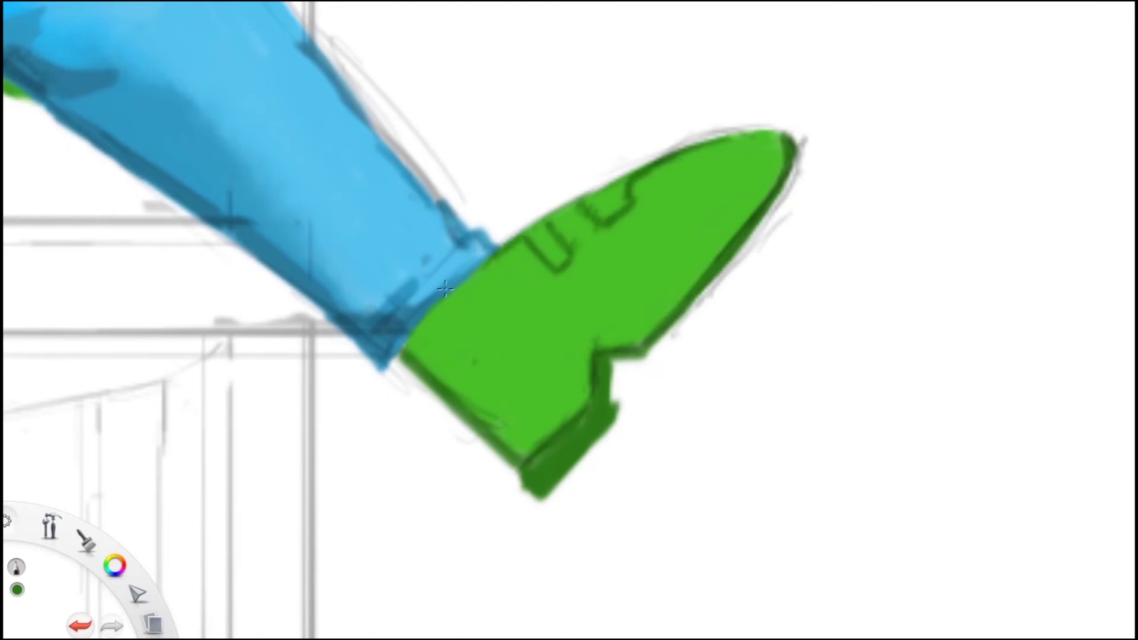
pyautogui.moveTo(445, 289); pyautogui.dragTo(399, 355)
pyautogui.moveTo(646, 351)
pyautogui.mouseDown()
pyautogui.moveTo(783, 208)
pyautogui.moveTo(737, 259)
pyautogui.moveTo(766, 140)
pyautogui.mouseUp()
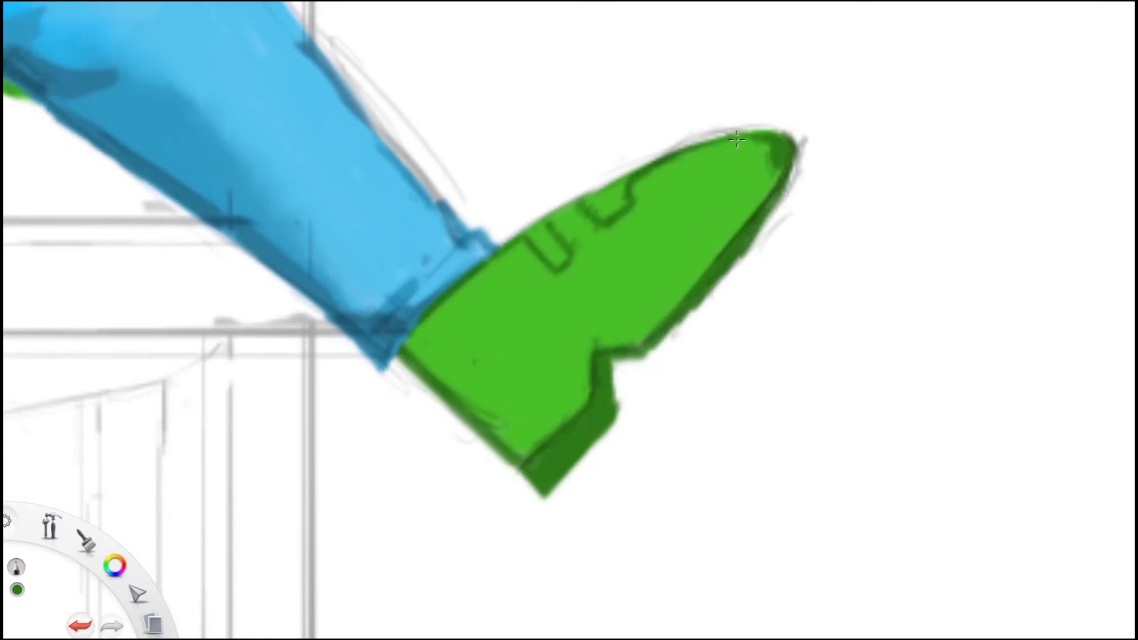
pyautogui.moveTo(519, 244)
pyautogui.mouseDown()
pyautogui.moveTo(492, 322)
pyautogui.moveTo(556, 313)
pyautogui.moveTo(536, 321)
pyautogui.moveTo(629, 330)
pyautogui.moveTo(789, 172)
pyautogui.mouseUp()
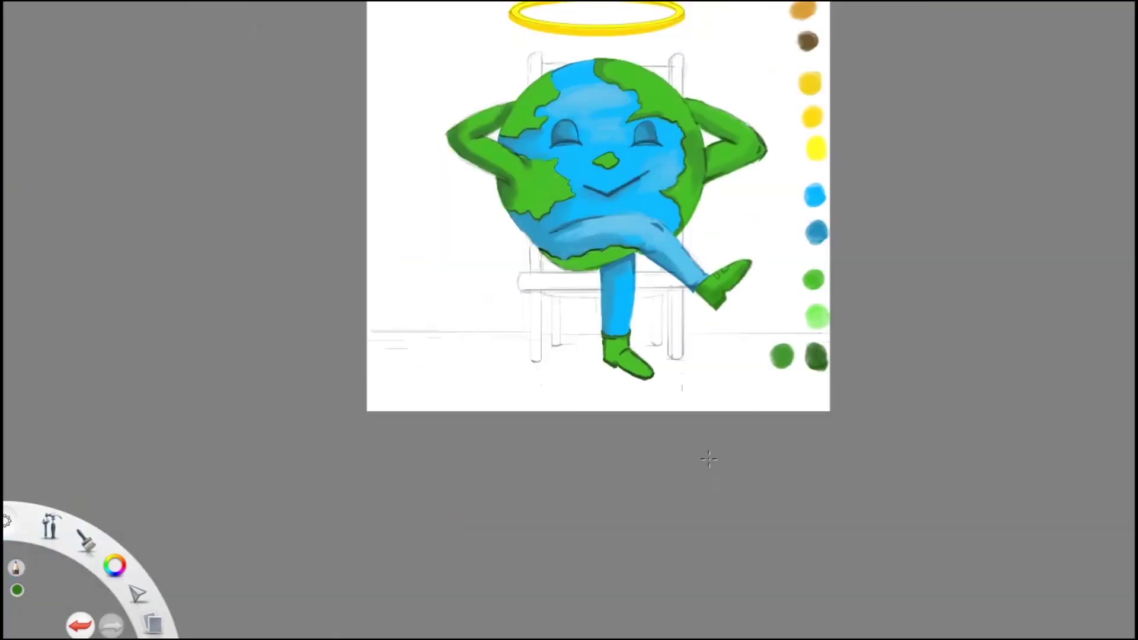
pyautogui.scroll(-3, 635, 394)
pyautogui.scroll(3, 697, 323)
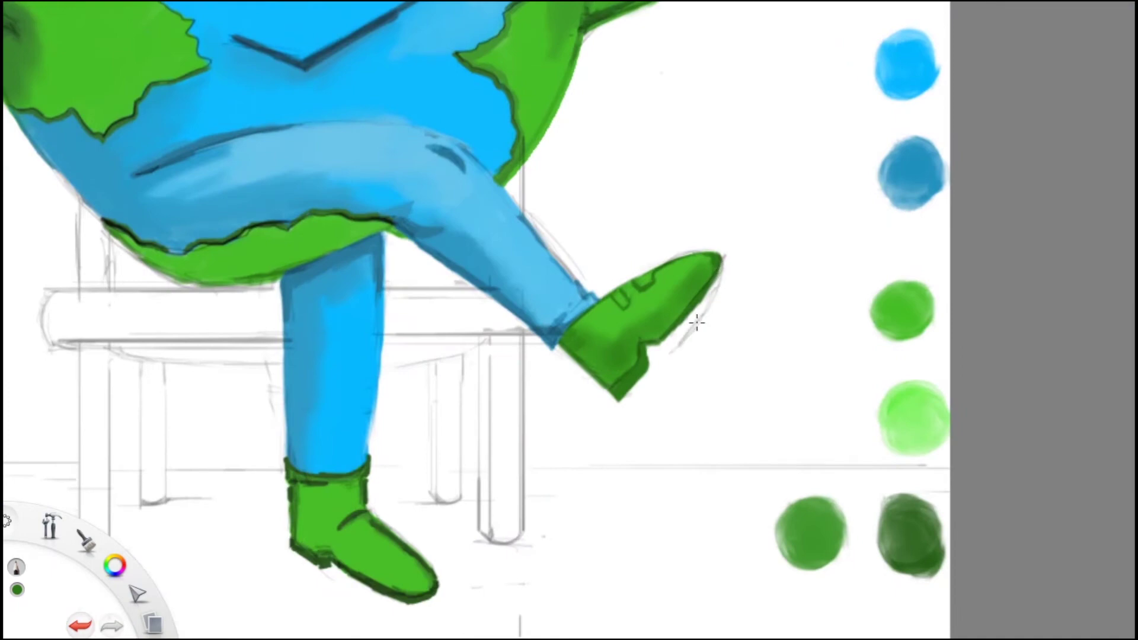
pyautogui.scroll(-2, 693, 411)
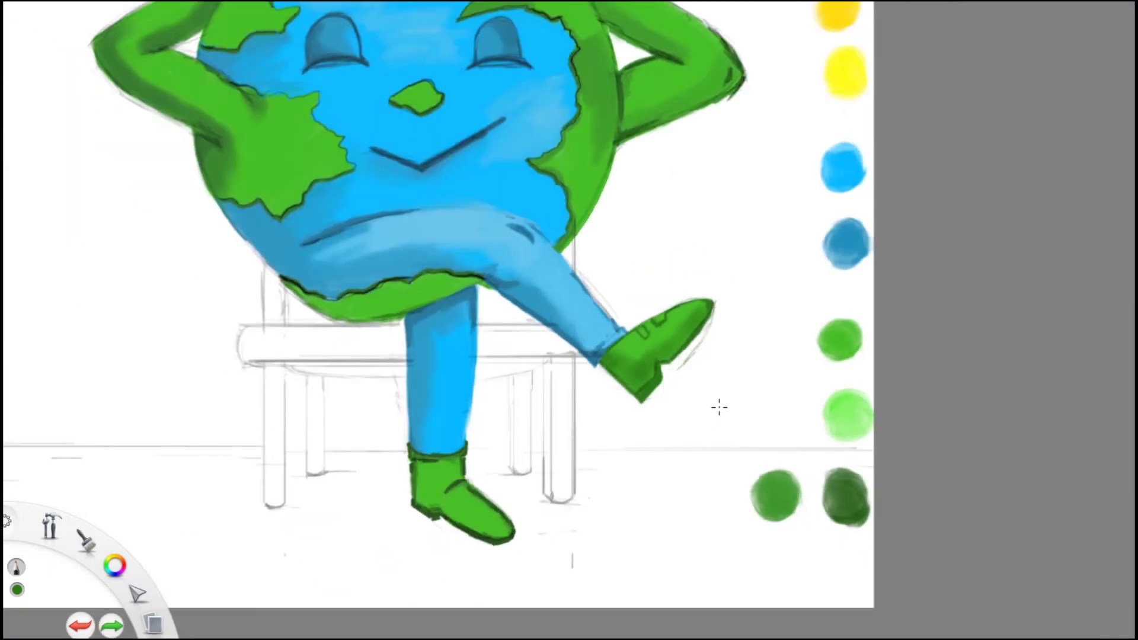
pyautogui.scroll(-3, 719, 409)
# - Darken the trouser hems above both shoes with dark blue
pyautogui.scroll(4, 719, 406)
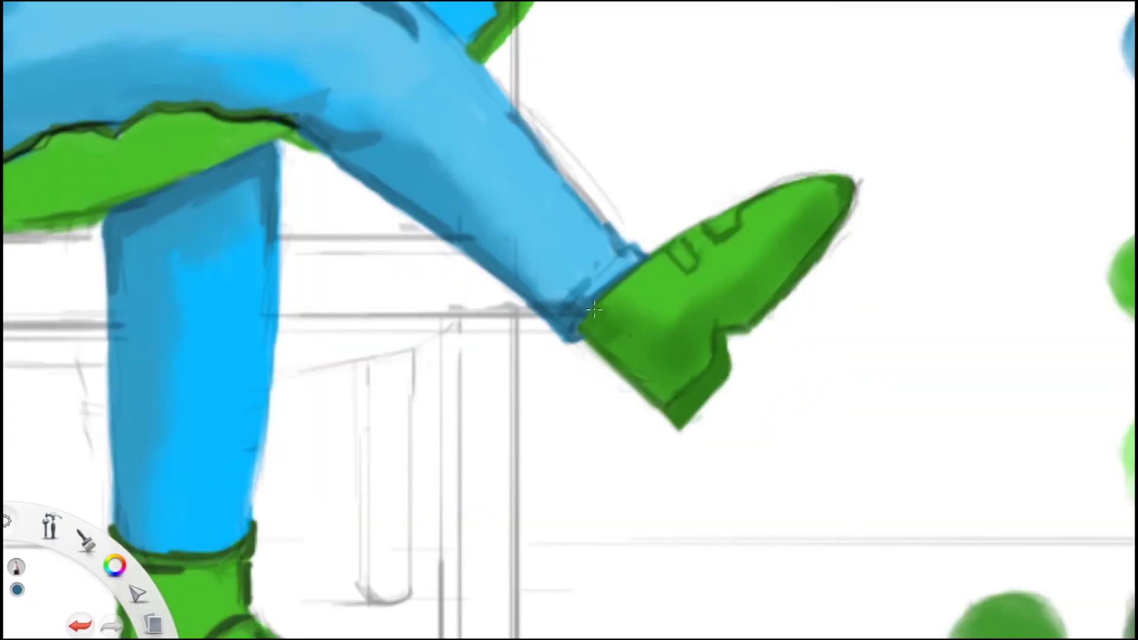
pyautogui.scroll(-4, 594, 309)
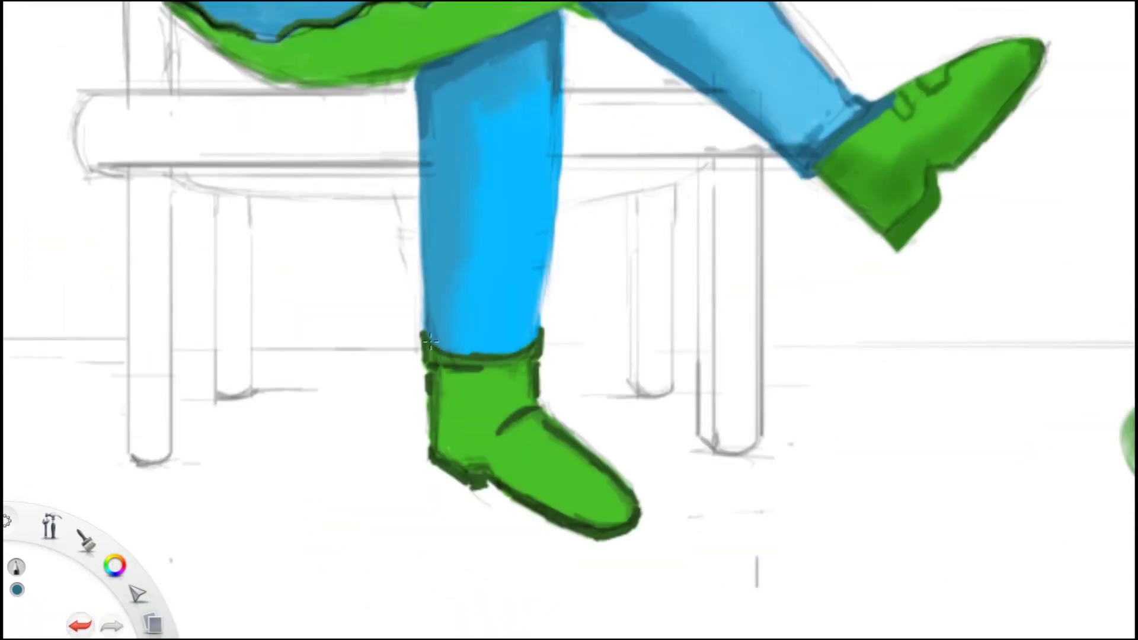
pyautogui.scroll(1, 581, 249)
pyautogui.scroll(-2, 568, 186)
pyautogui.scroll(3, 568, 186)
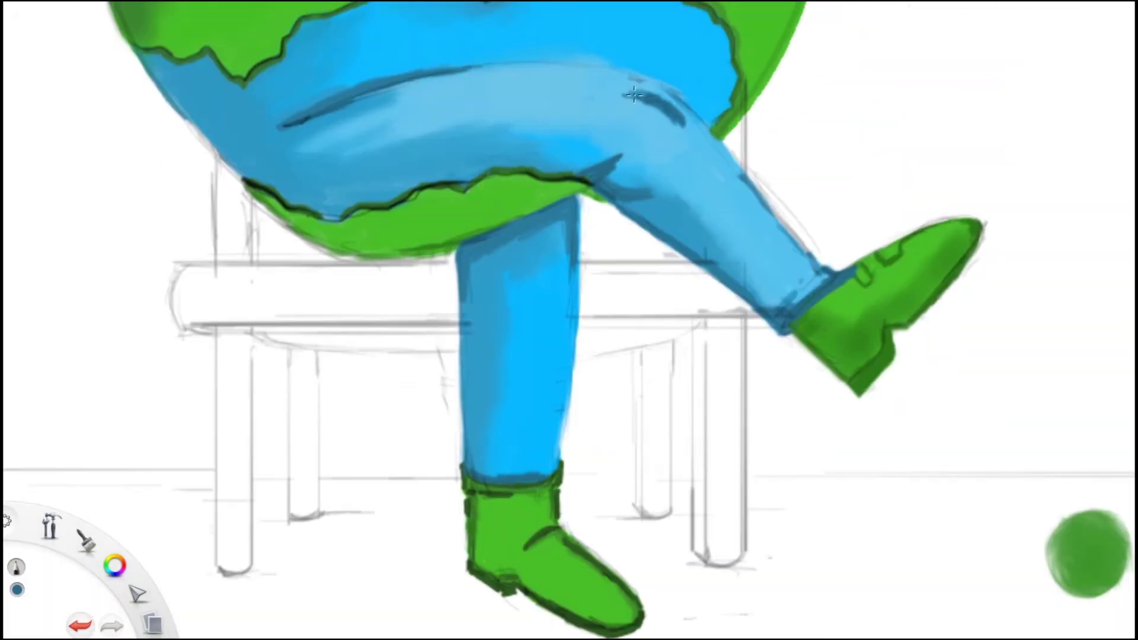
pyautogui.scroll(-5, 556, 205)
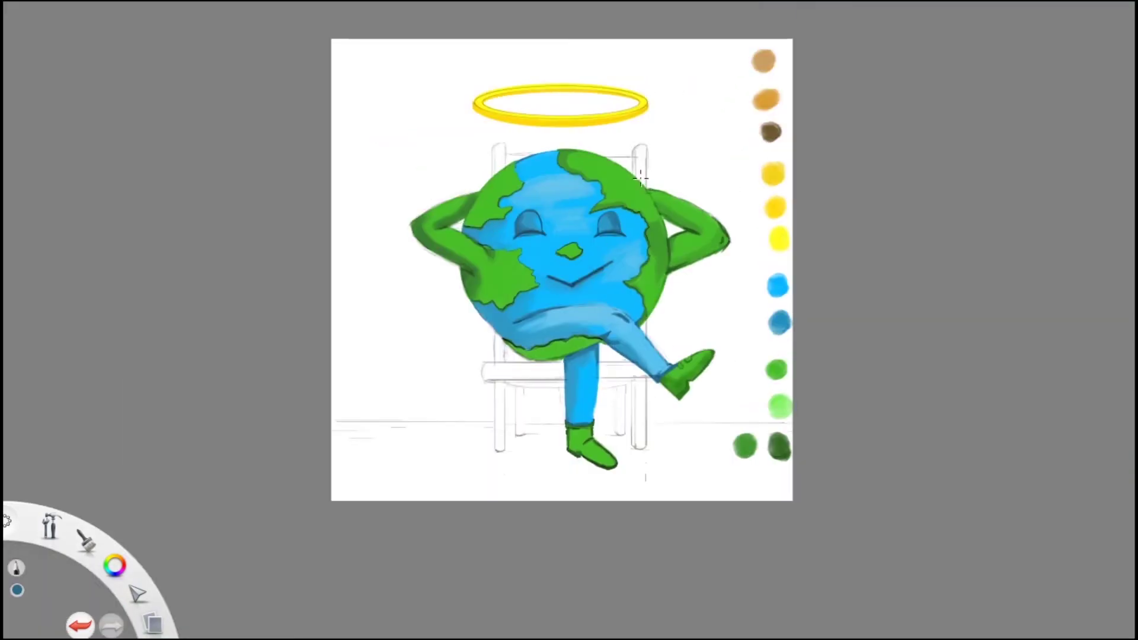
# - Sample the orange-brown swatch and fill the chair's seat edge on both sides of the standing leg
pyautogui.scroll(3, 638, 185)
pyautogui.scroll(-4, 638, 185)
pyautogui.scroll(4, 638, 185)
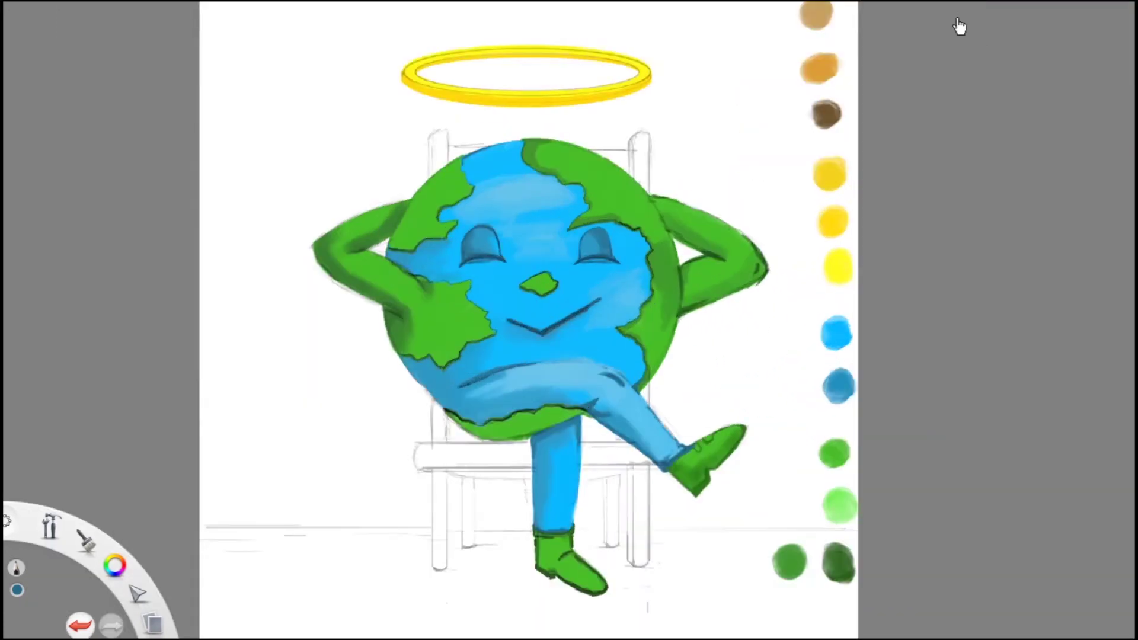
pyautogui.scroll(-4, 675, 164)
pyautogui.scroll(4, 850, 149)
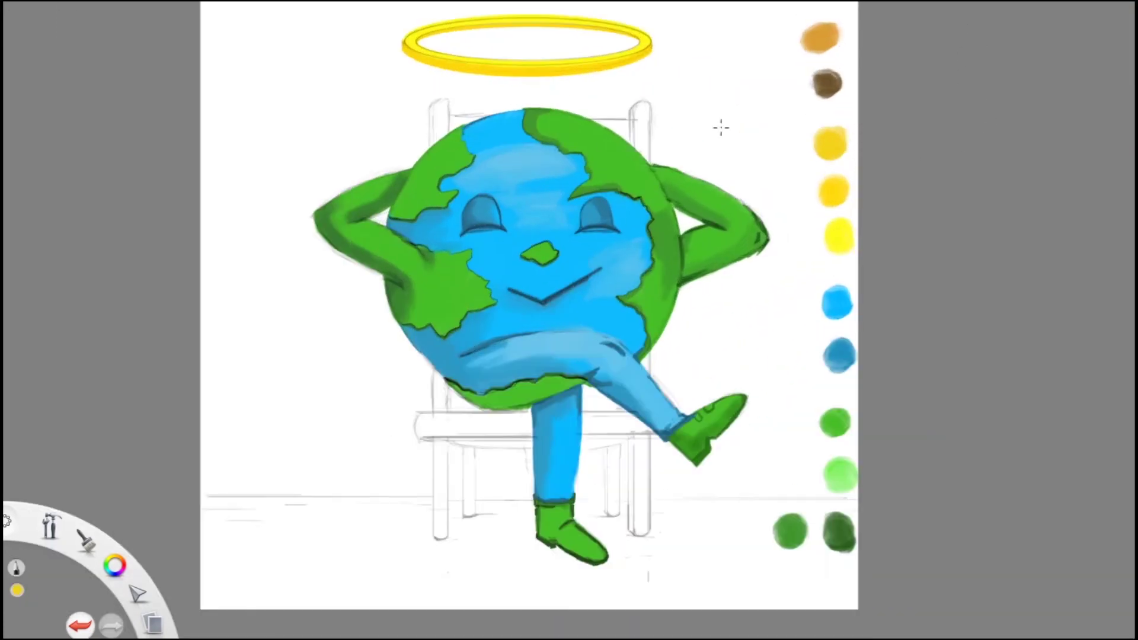
pyautogui.scroll(-1, 832, 119)
pyautogui.click(822, 38)
pyautogui.scroll(5, 437, 389)
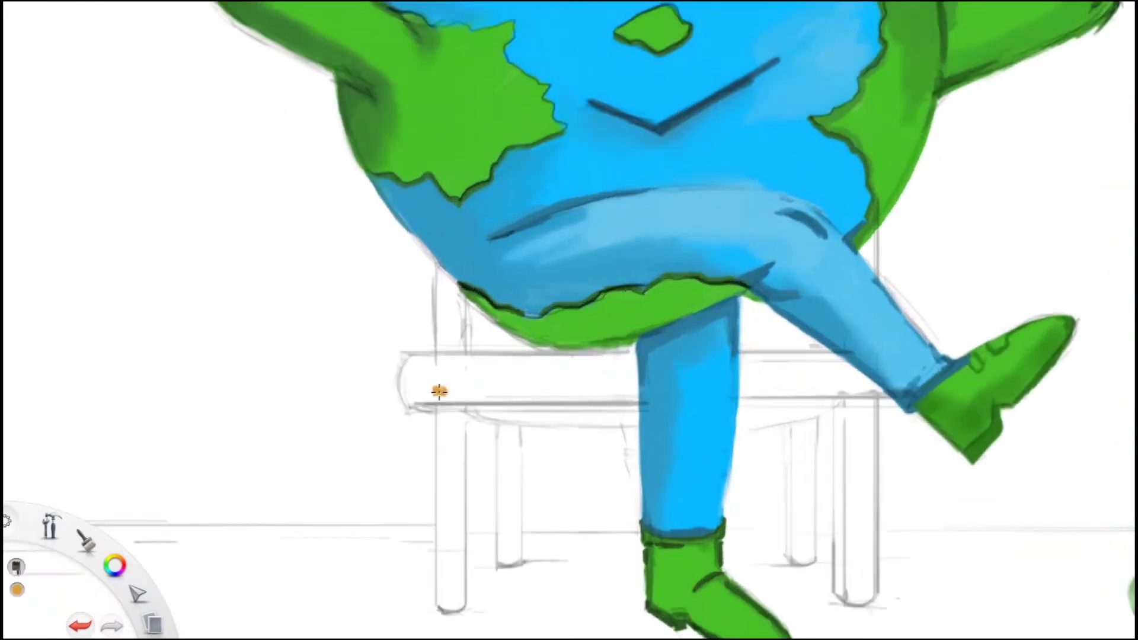
pyautogui.moveTo(409, 383)
pyautogui.mouseDown()
pyautogui.moveTo(399, 373)
pyautogui.moveTo(539, 336)
pyautogui.moveTo(564, 363)
pyautogui.moveTo(650, 382)
pyautogui.moveTo(427, 355)
pyautogui.mouseUp()
pyautogui.moveTo(652, 371)
pyautogui.mouseDown()
pyautogui.moveTo(745, 358)
pyautogui.moveTo(842, 385)
pyautogui.mouseUp()
# - Fill the chair's front and rear right legs with orange-brown
pyautogui.scroll(-2, 727, 382)
pyautogui.scroll(3, 726, 382)
pyautogui.scroll(-1, 712, 356)
pyautogui.moveTo(706, 205)
pyautogui.mouseDown()
pyautogui.moveTo(705, 593)
pyautogui.moveTo(718, 202)
pyautogui.moveTo(718, 610)
pyautogui.moveTo(741, 569)
pyautogui.mouseUp()
pyautogui.moveTo(590, 243)
pyautogui.mouseDown()
pyautogui.moveTo(592, 332)
pyautogui.moveTo(605, 254)
pyautogui.moveTo(589, 254)
pyautogui.moveTo(617, 544)
pyautogui.mouseUp()
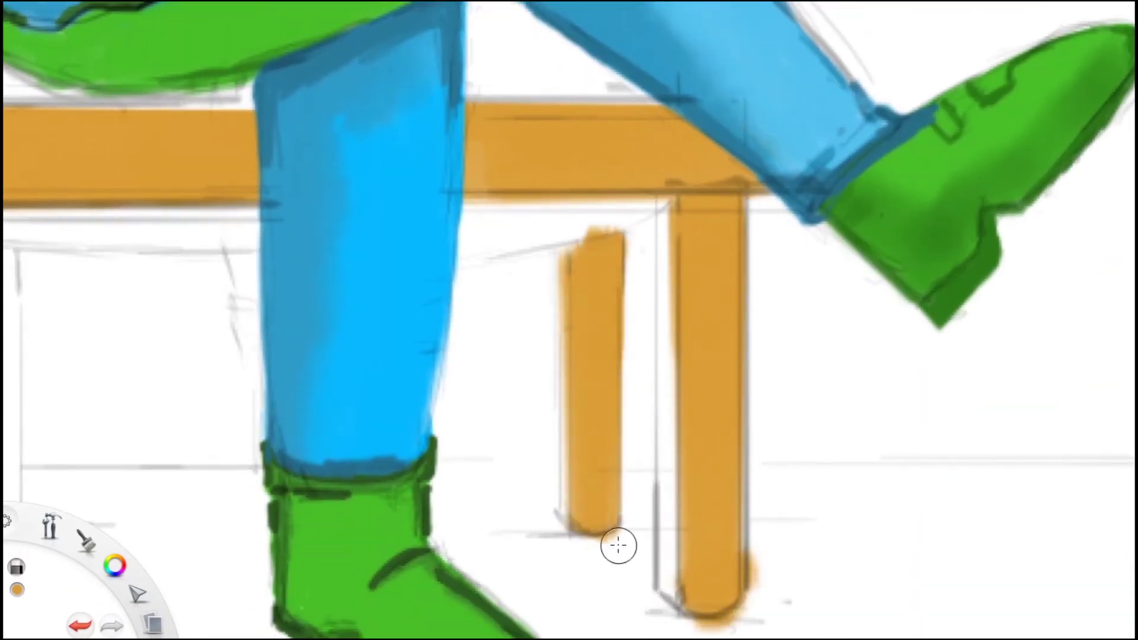
# - Fill the chair's front and rear left legs with orange-brown and tidy the rear leg's top end
pyautogui.scroll(-3, 652, 558)
pyautogui.scroll(5, 549, 401)
pyautogui.moveTo(533, 249)
pyautogui.mouseDown()
pyautogui.moveTo(536, 587)
pyautogui.moveTo(557, 249)
pyautogui.moveTo(632, 293)
pyautogui.moveTo(643, 285)
pyautogui.moveTo(648, 419)
pyautogui.mouseUp()
pyautogui.moveTo(617, 278)
pyautogui.mouseDown()
pyautogui.moveTo(610, 466)
pyautogui.moveTo(622, 438)
pyautogui.moveTo(604, 282)
pyautogui.mouseUp()
pyautogui.hotkey('ctrl', 'z')
pyautogui.hotkey('ctrl', 'z')
pyautogui.hotkey('ctrl', 'z')
pyautogui.hotkey('ctrl', 'z')
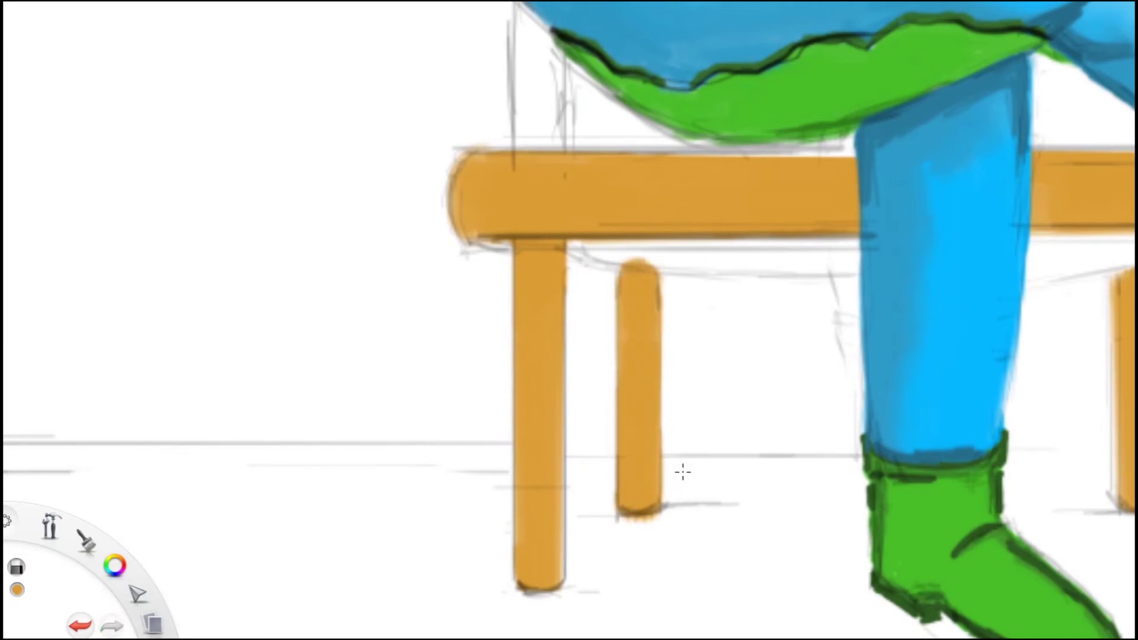
pyautogui.scroll(-5, 788, 267)
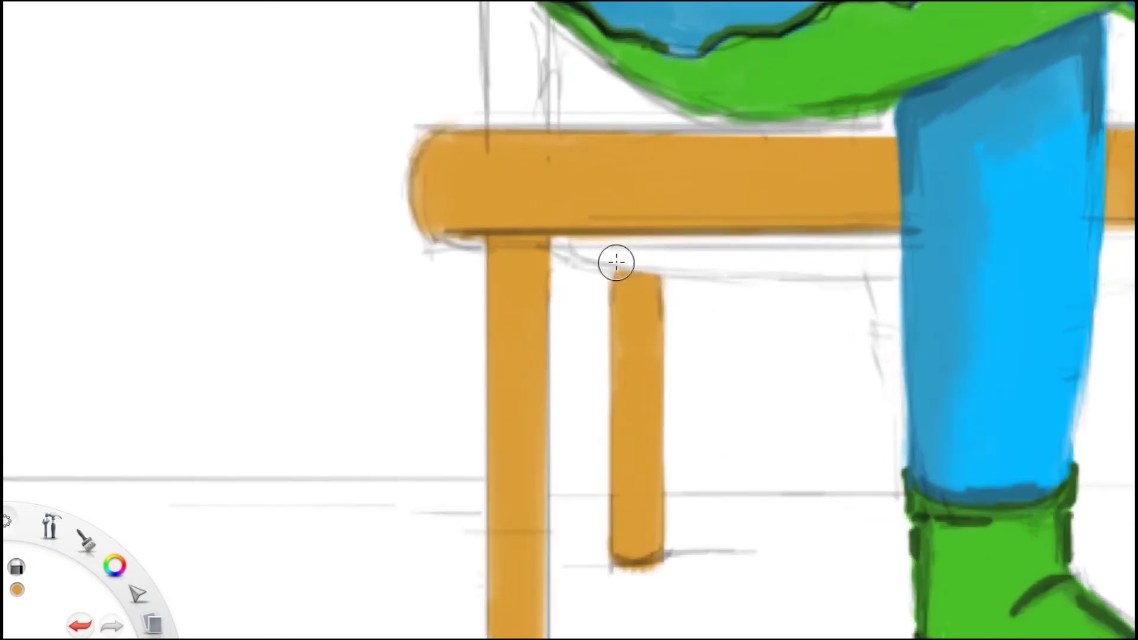
pyautogui.scroll(5, 628, 407)
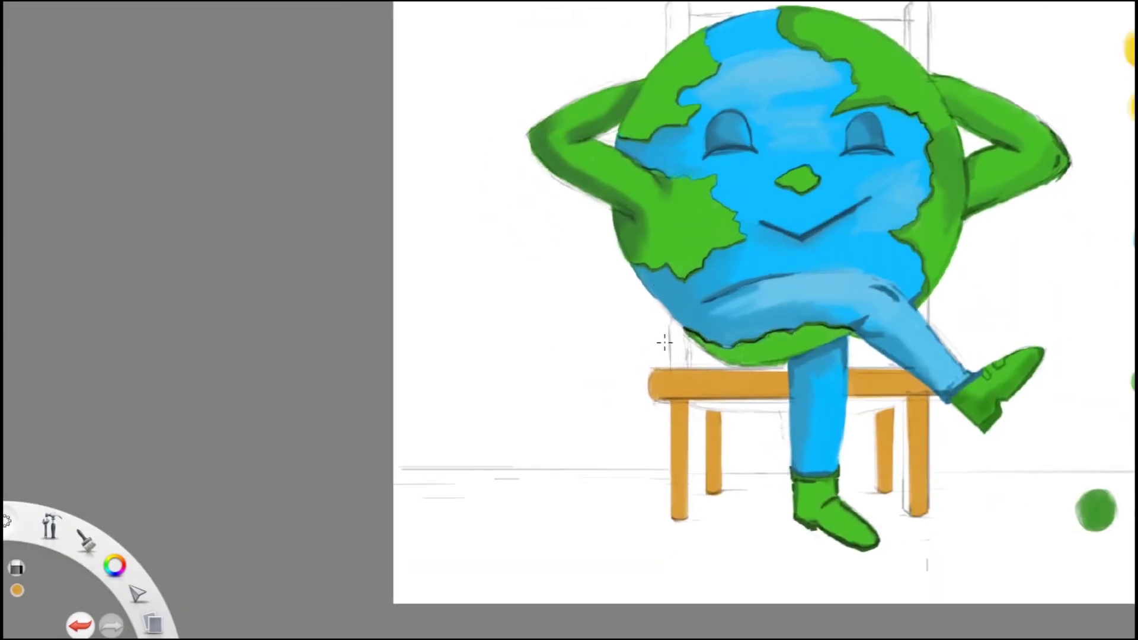
# - Fill the left backrest post between the globe and the seat with orange-brown
pyautogui.moveTo(682, 298); pyautogui.dragTo(691, 400)
pyautogui.hotkey('ctrl', 'z')
pyautogui.moveTo(684, 334)
pyautogui.mouseDown()
pyautogui.moveTo(690, 375)
pyautogui.moveTo(688, 294)
pyautogui.moveTo(655, 213)
pyautogui.moveTo(686, 176)
pyautogui.moveTo(253, 99)
pyautogui.mouseUp()
pyautogui.scroll(-5, 688, 296)
pyautogui.scroll(5, 666, 216)
pyautogui.moveTo(700, 94)
pyautogui.mouseDown()
pyautogui.moveTo(703, 222)
pyautogui.moveTo(707, 147)
pyautogui.mouseUp()
pyautogui.scroll(-5, 707, 147)
# - Paint a dark brown side face along the inner edge of both left chair legs
pyautogui.scroll(4, 652, 237)
pyautogui.moveTo(534, 474)
pyautogui.mouseDown()
pyautogui.moveTo(534, 279)
pyautogui.moveTo(520, 407)
pyautogui.mouseUp()
pyautogui.scroll(3, 528, 277)
pyautogui.moveTo(519, 406)
pyautogui.mouseDown()
pyautogui.moveTo(525, 265)
pyautogui.moveTo(467, 445)
pyautogui.mouseUp()
pyautogui.moveTo(469, 246); pyautogui.dragTo(472, 445)
pyautogui.moveTo(472, 367); pyautogui.dragTo(474, 445)
pyautogui.hotkey('ctrl', 'z')
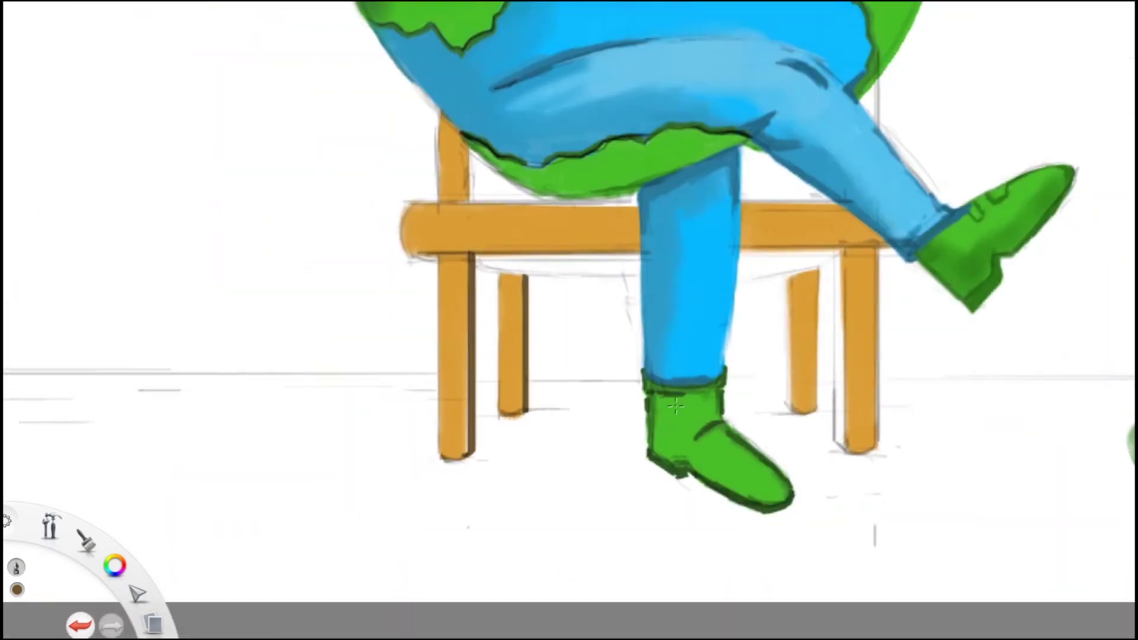
# - Paint a dark brown side face along the inner edge of both right chair legs
pyautogui.scroll(3, 788, 320)
pyautogui.moveTo(776, 219)
pyautogui.mouseDown()
pyautogui.moveTo(784, 492)
pyautogui.moveTo(777, 218)
pyautogui.mouseUp()
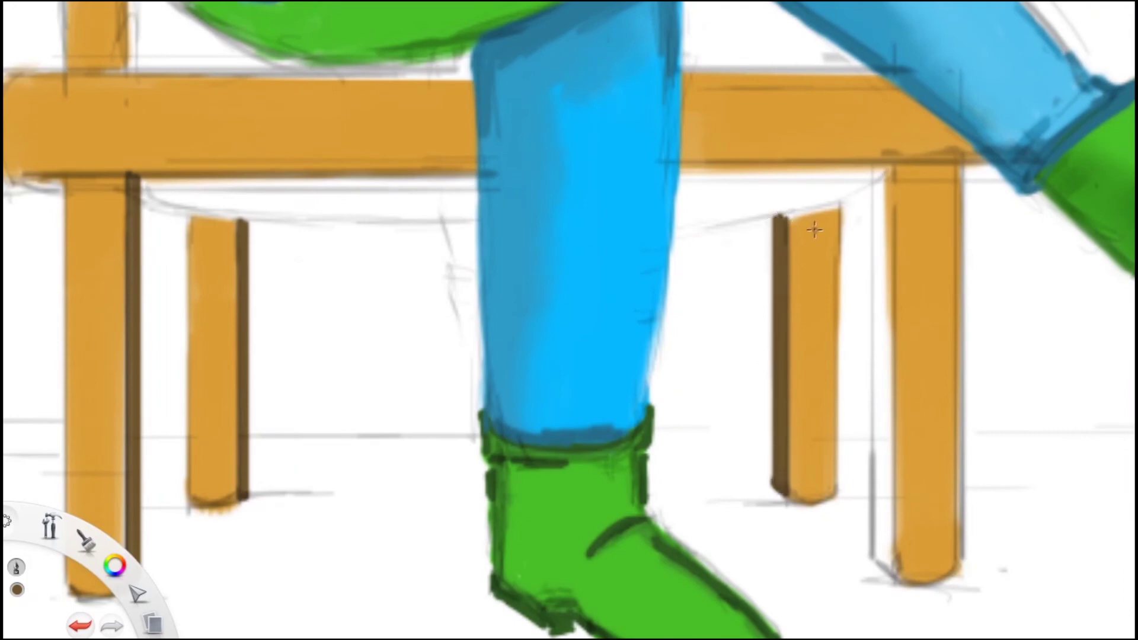
pyautogui.scroll(-2, 839, 279)
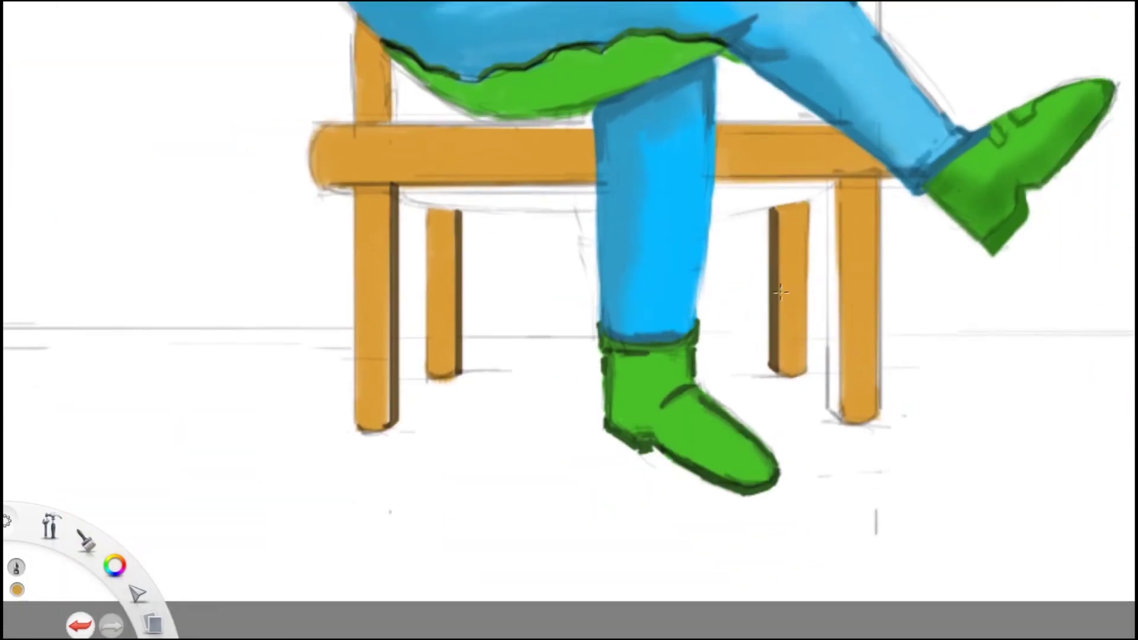
pyautogui.scroll(3, 943, 315)
pyautogui.moveTo(827, 133); pyautogui.dragTo(829, 544)
pyautogui.moveTo(828, 544)
pyautogui.mouseDown()
pyautogui.moveTo(826, 135)
pyautogui.moveTo(818, 284)
pyautogui.moveTo(817, 136)
pyautogui.moveTo(820, 534)
pyautogui.mouseUp()
pyautogui.scroll(2, 350, 442)
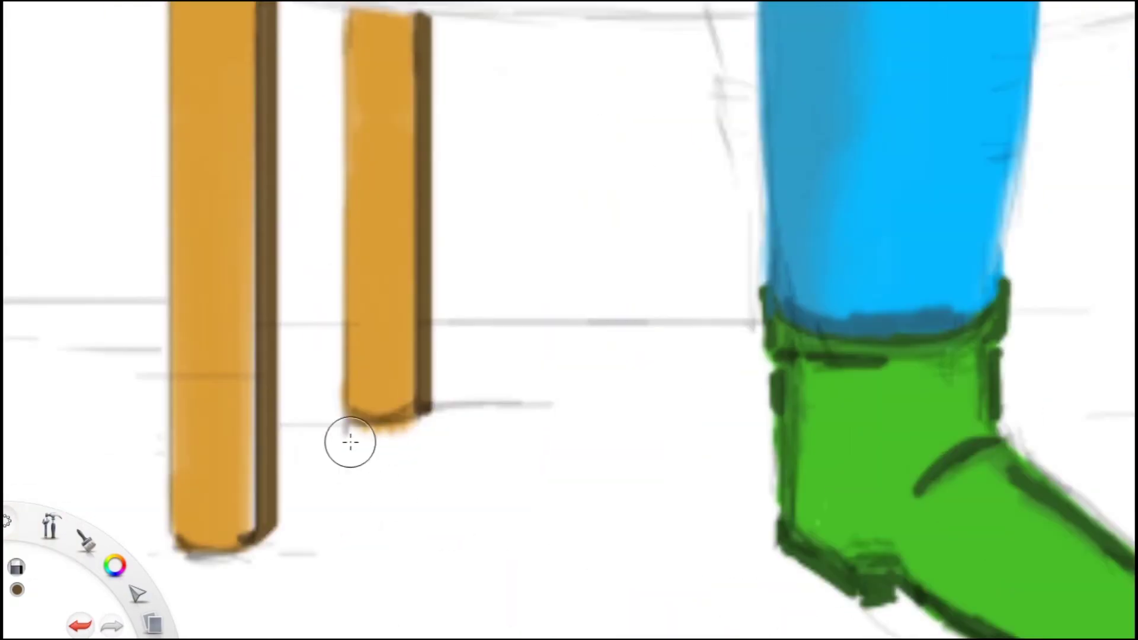